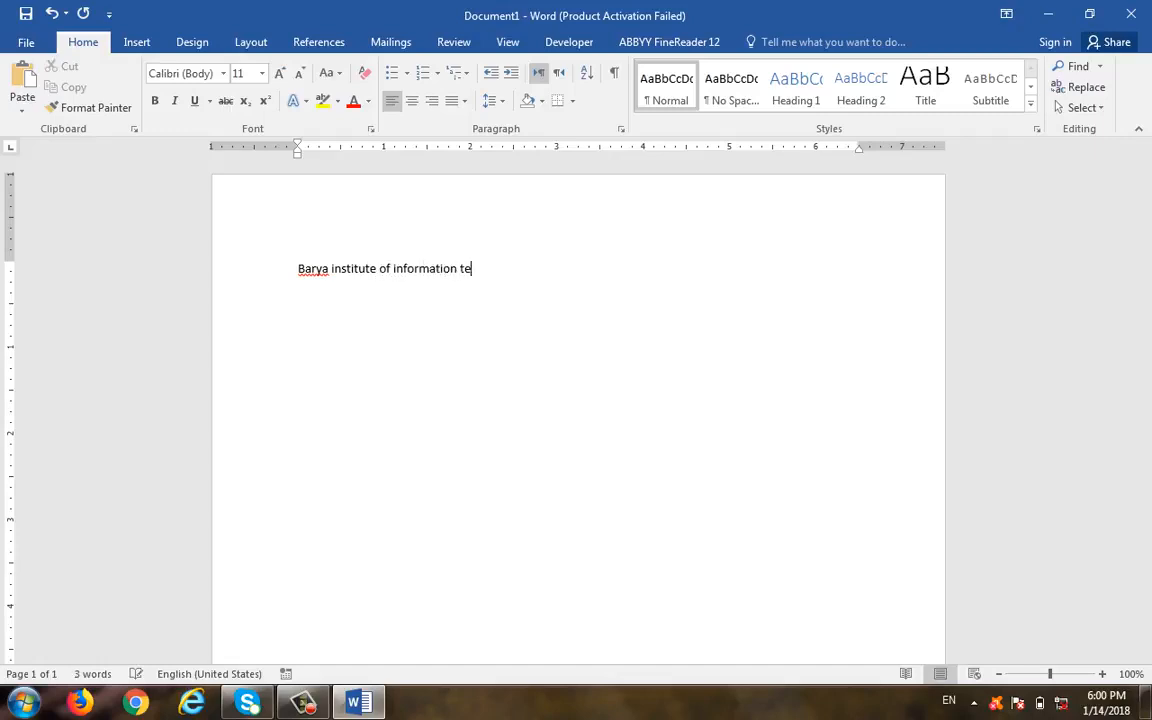
Copy the phrase "Barya institute of information technology" and paste it repeatedly after itself, building a first paragraph of eight copies.
key(ctrl+a)
key(ctrl+c)
click(587, 397)
key(ctrl+v)
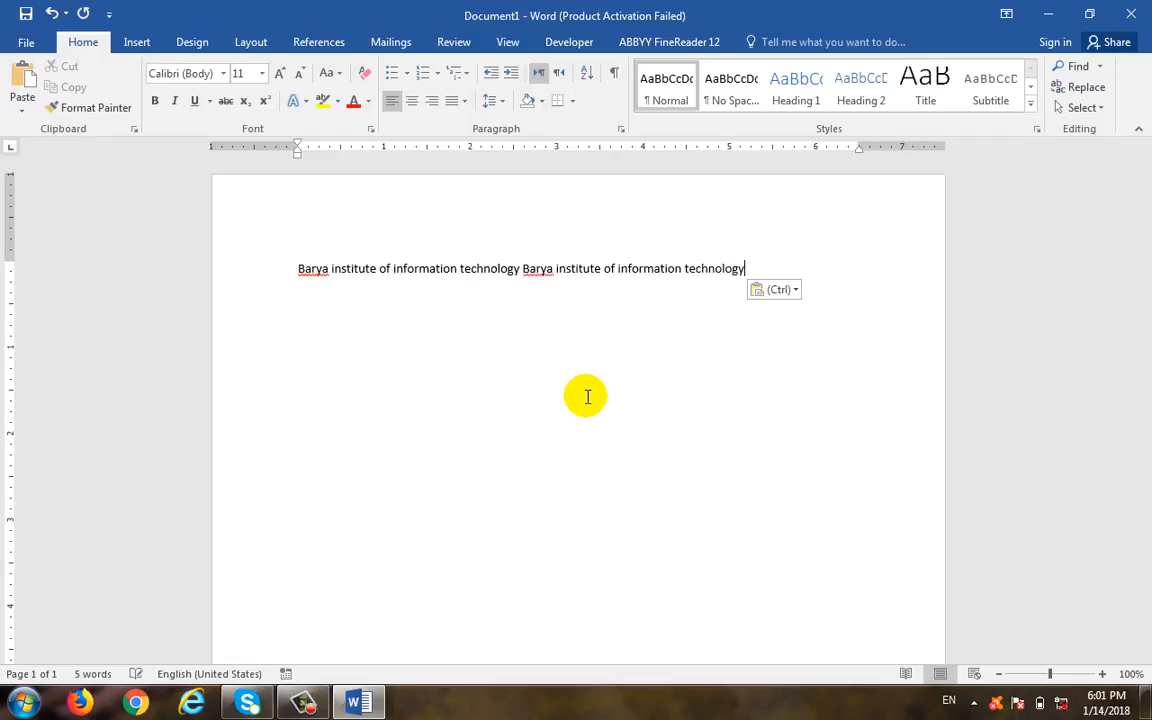
key(ctrl+v)
key(ctrl+v)
key(ctrl+v)
key(ctrl+v)
key(ctrl+v)
key(ctrl+v)
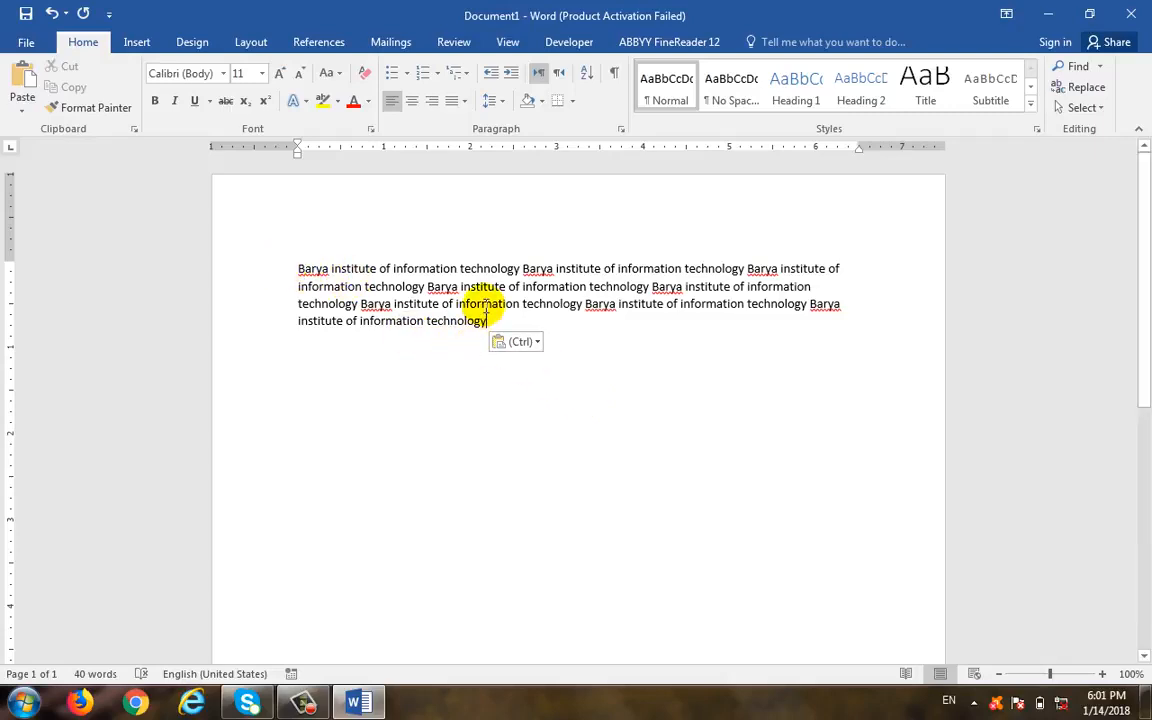
Start a second paragraph below a blank line and fill it with seven pasted copies of the phrase.
key(Return)
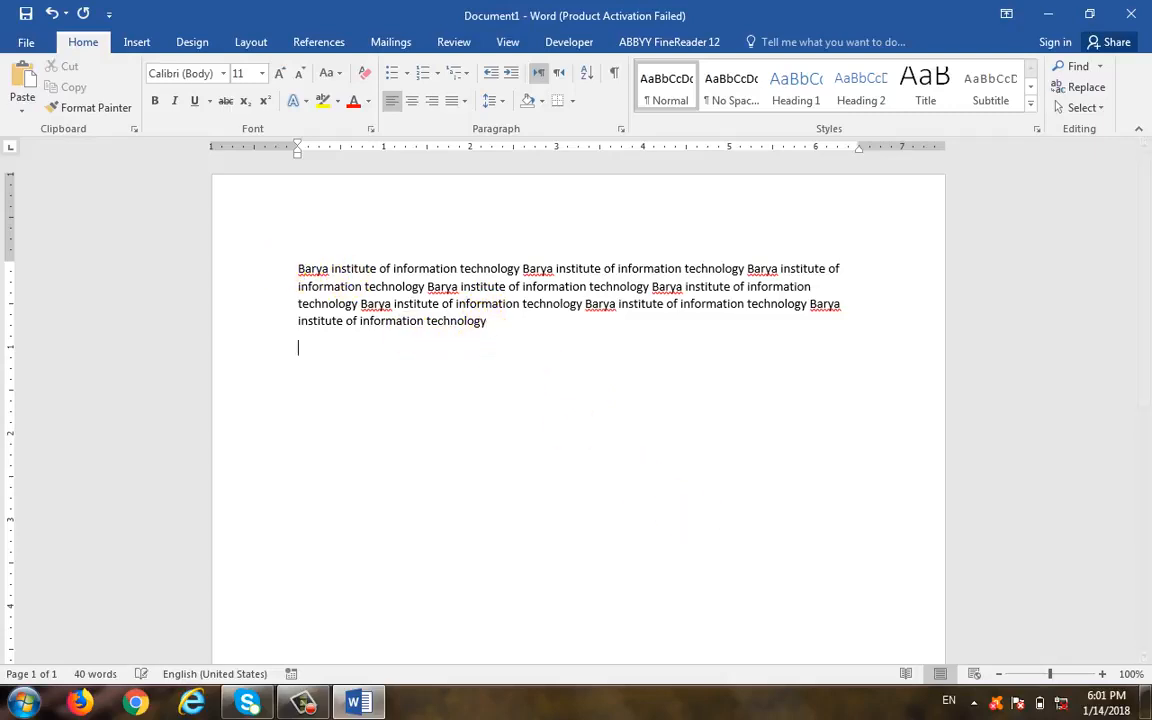
key(ctrl+v)
key(ctrl+v)
key(ctrl+v)
key(ctrl+v)
key(ctrl+v)
key(ctrl+v)
key(ctrl+v)
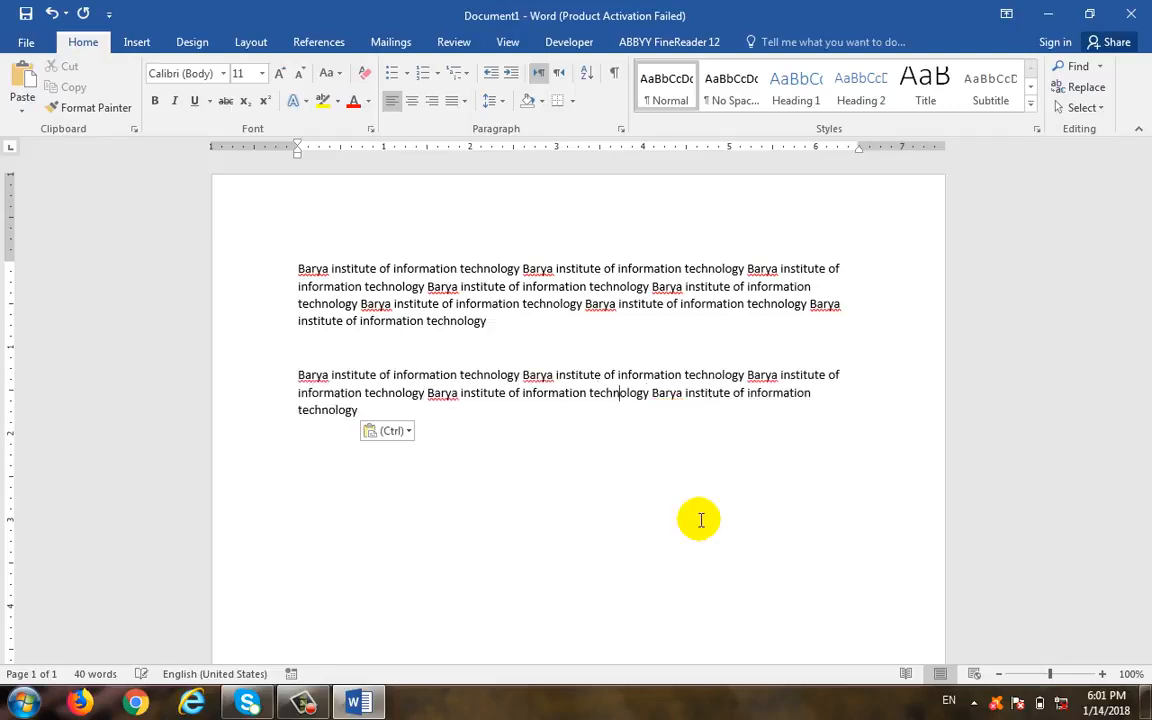
Add blank lines below the second paragraph and paste ten copies of the phrase as a third paragraph.
key(Return)
key(Return)
key(Return)
key(ctrl+v)
key(ctrl+v)
key(ctrl+v)
key(ctrl+v)
key(ctrl+v)
key(ctrl+v)
key(ctrl+v)
key(ctrl+v)
key(ctrl+v)
key(ctrl+v)
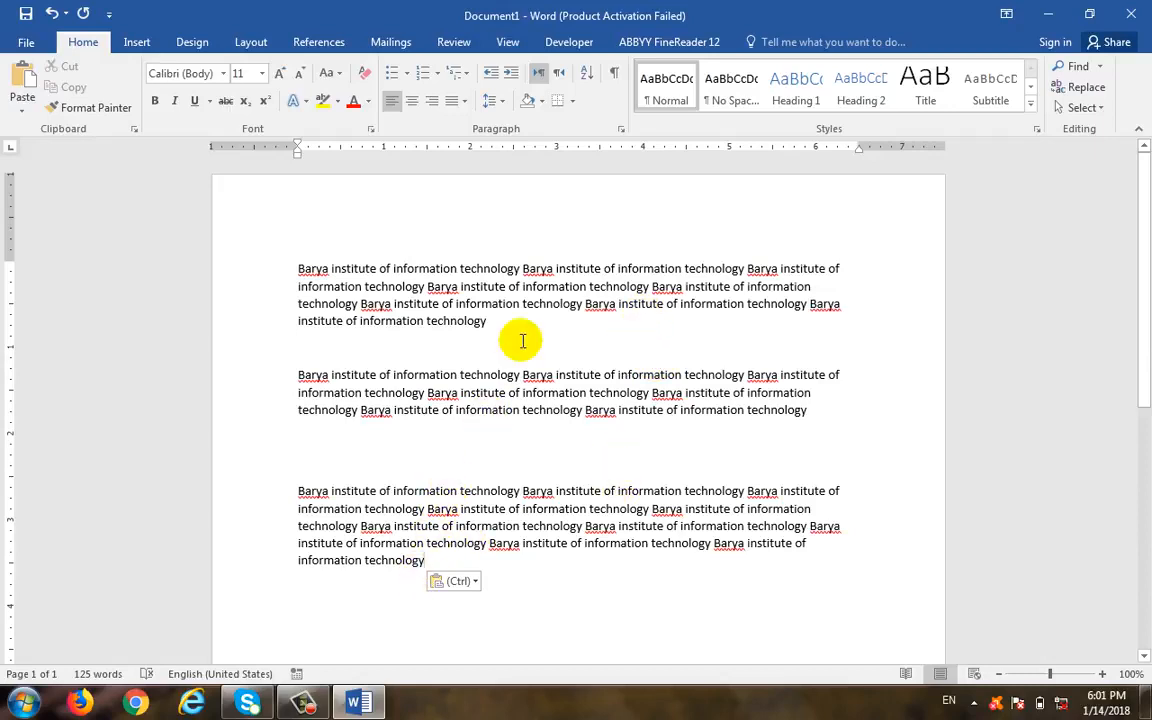
Try centered alignment, right alignment and bullets on the middle paragraph, returning it to plain left-aligned text.
drag(784, 427, 380, 386)
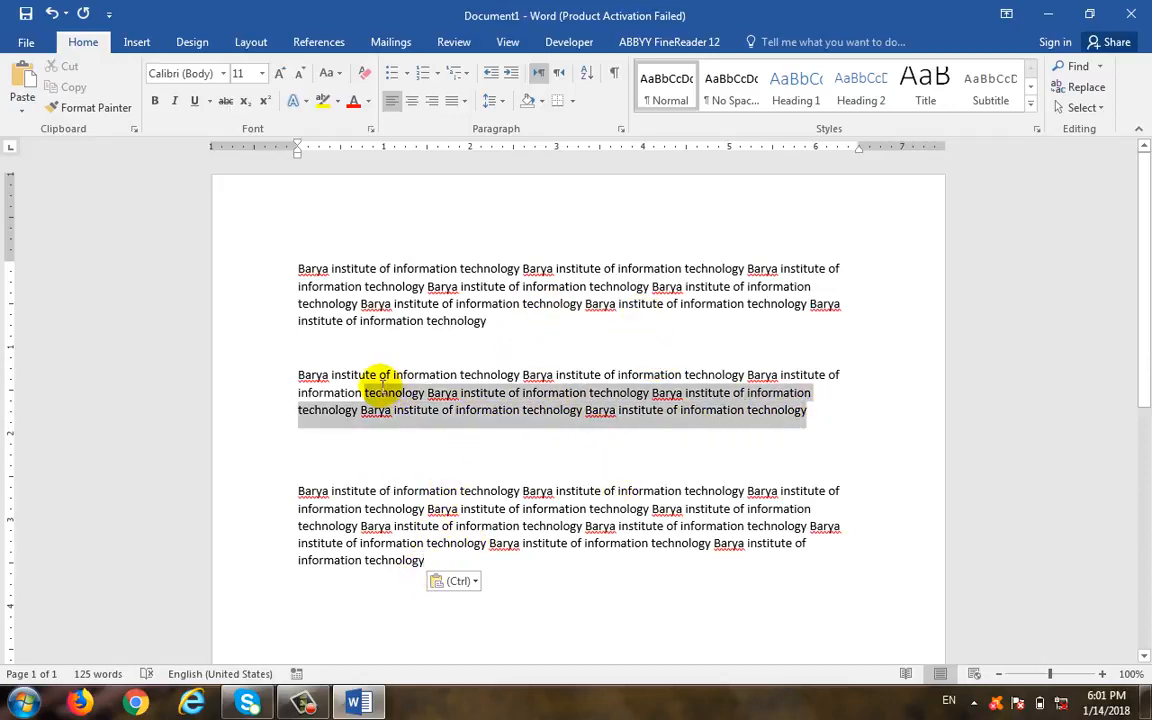
click(553, 377)
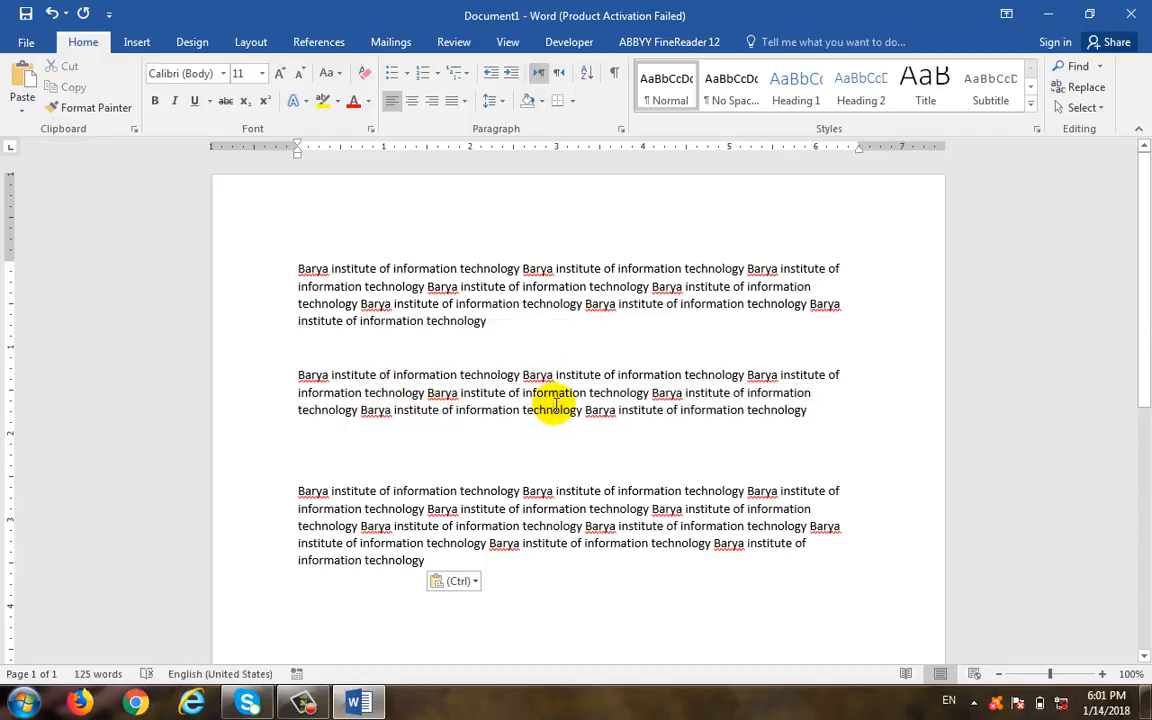
click(412, 102)
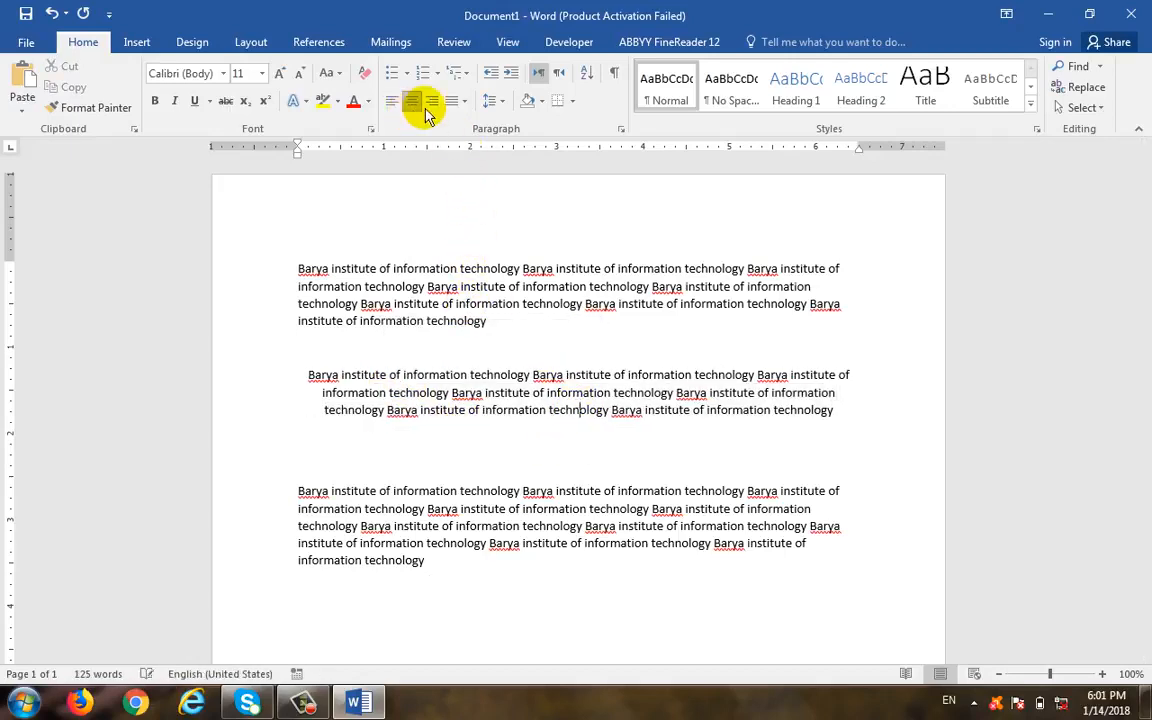
click(433, 101)
click(391, 101)
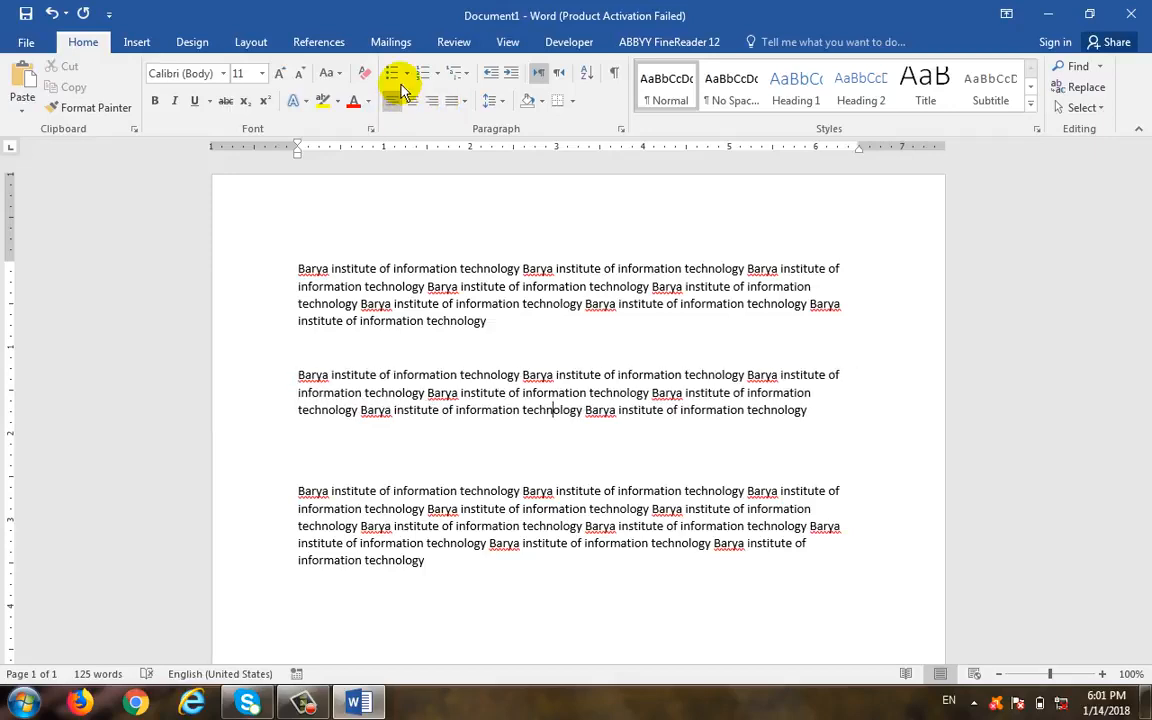
click(391, 76)
click(391, 76)
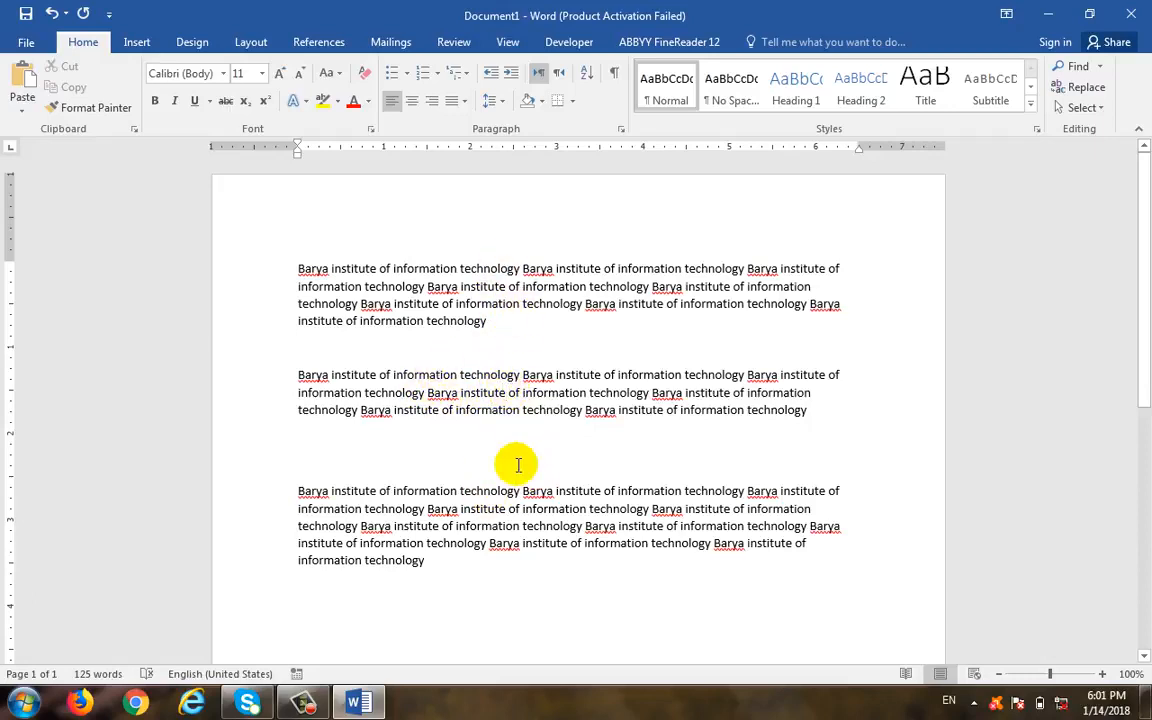
Increase the middle paragraph's indent by two levels and decrease it back to the margin.
click(510, 76)
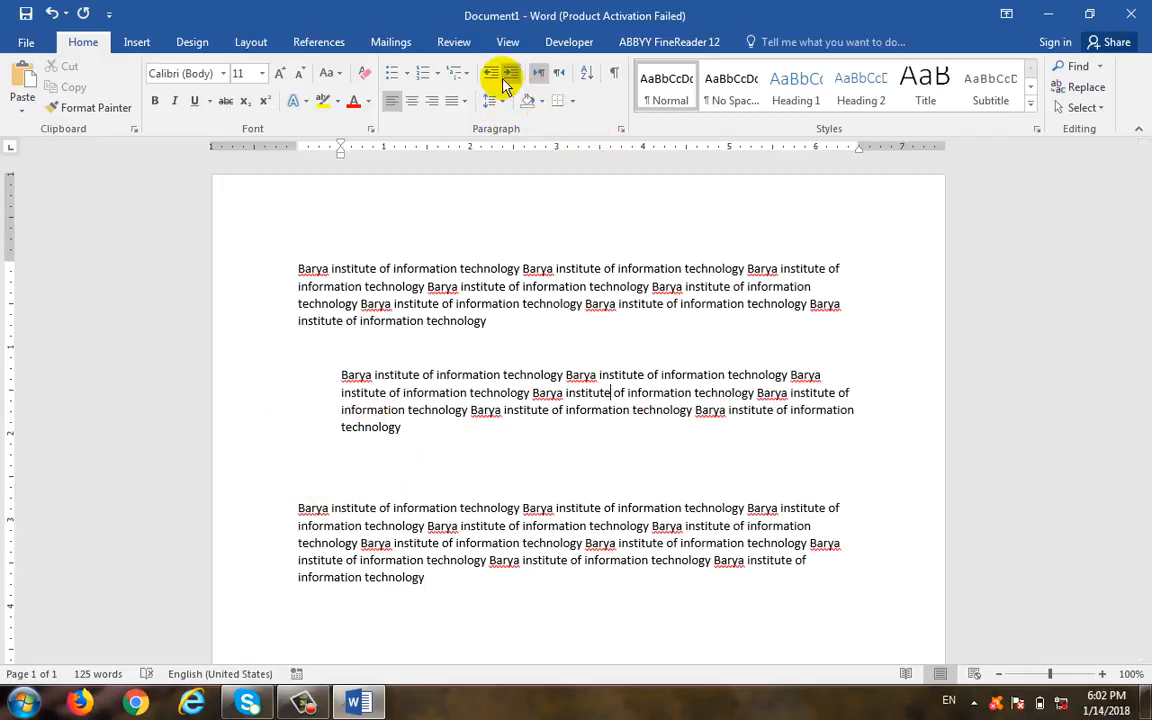
click(506, 78)
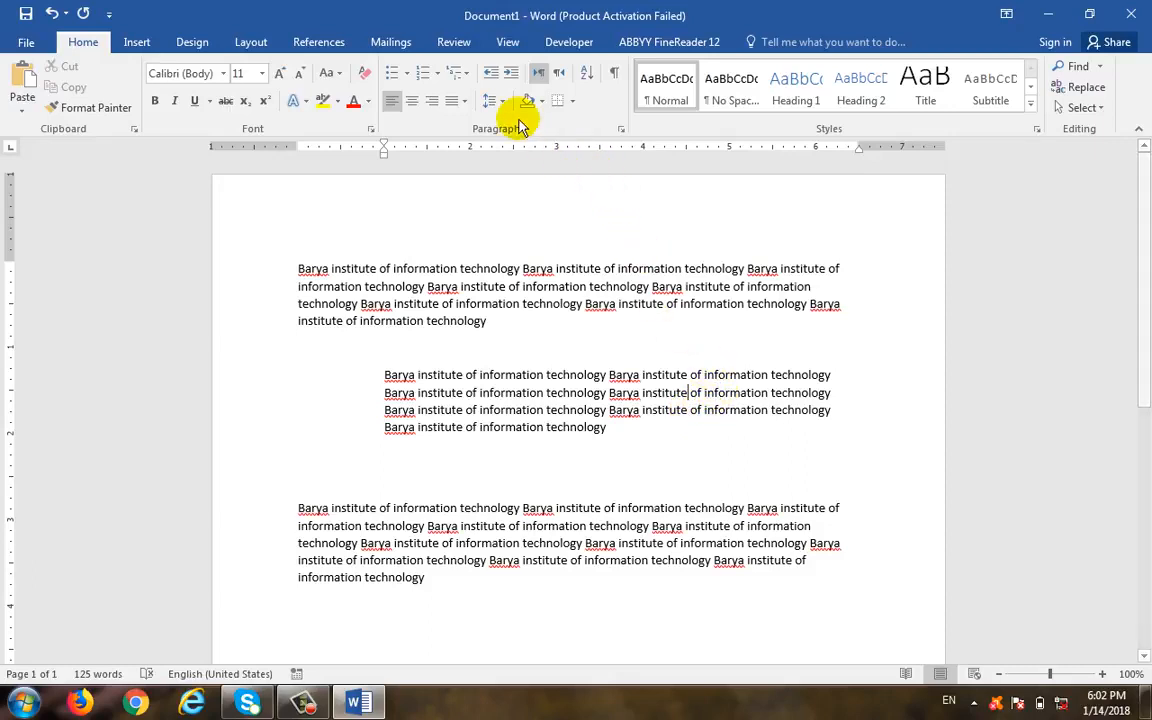
click(491, 76)
click(492, 77)
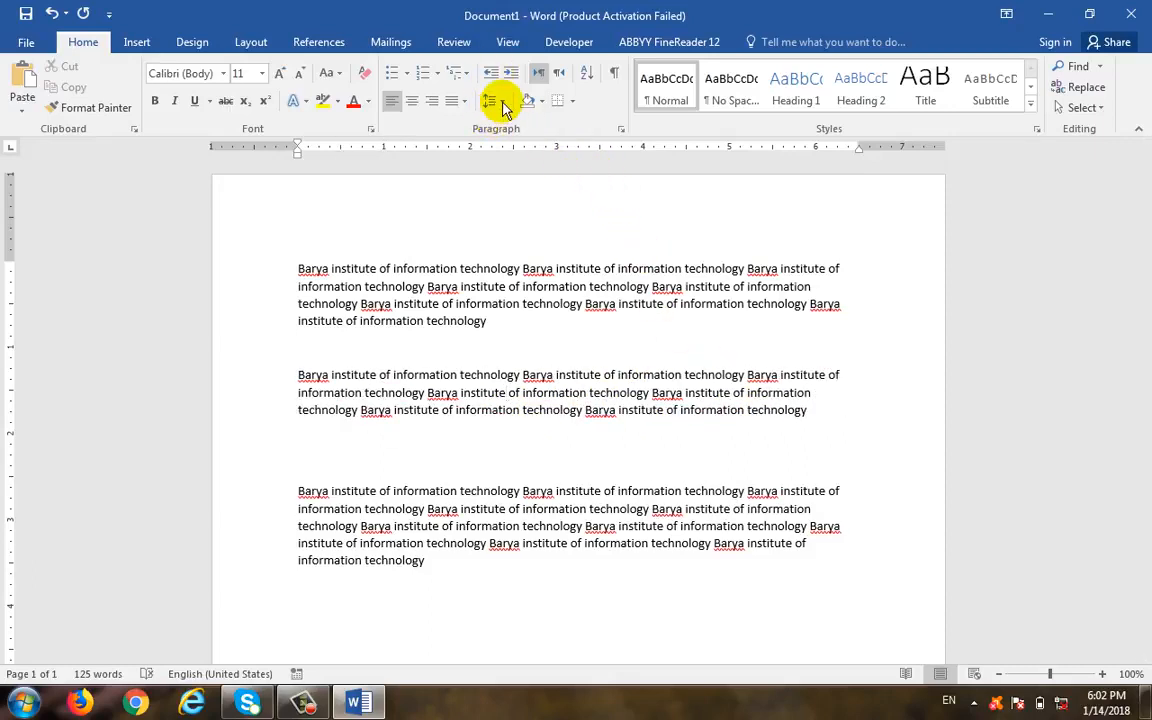
Try Multiple and Exactly line spacing in the middle paragraph's line spacing options, and cancel the changes.
click(492, 101)
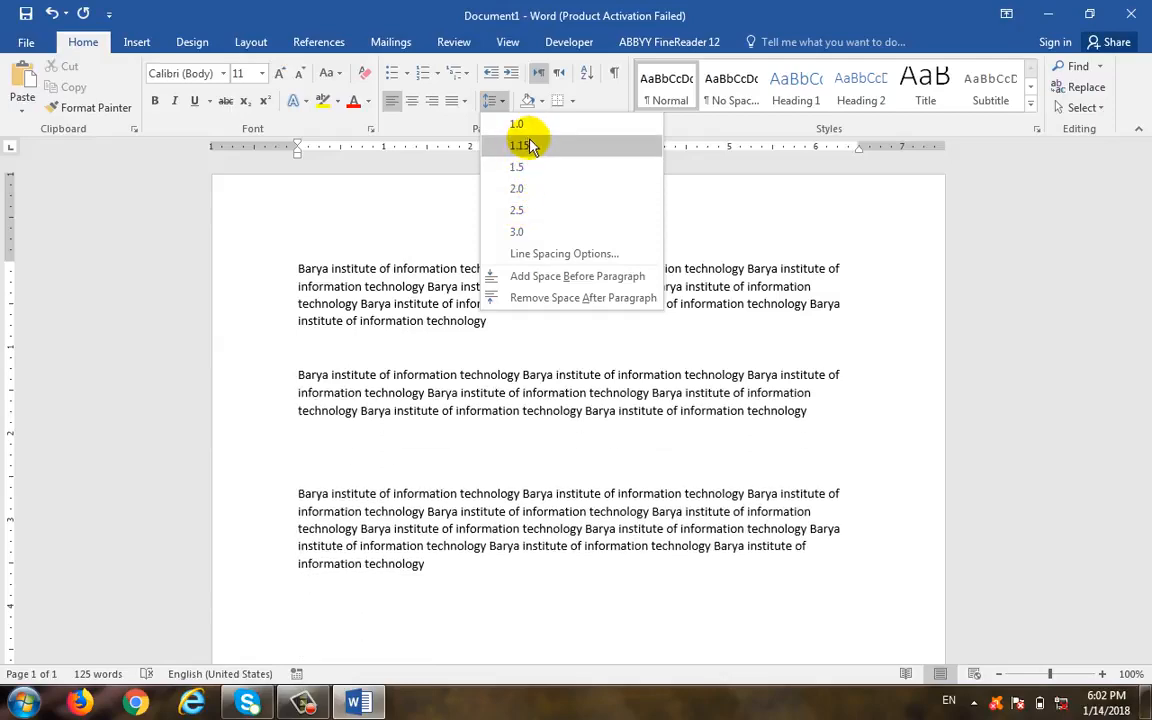
click(548, 256)
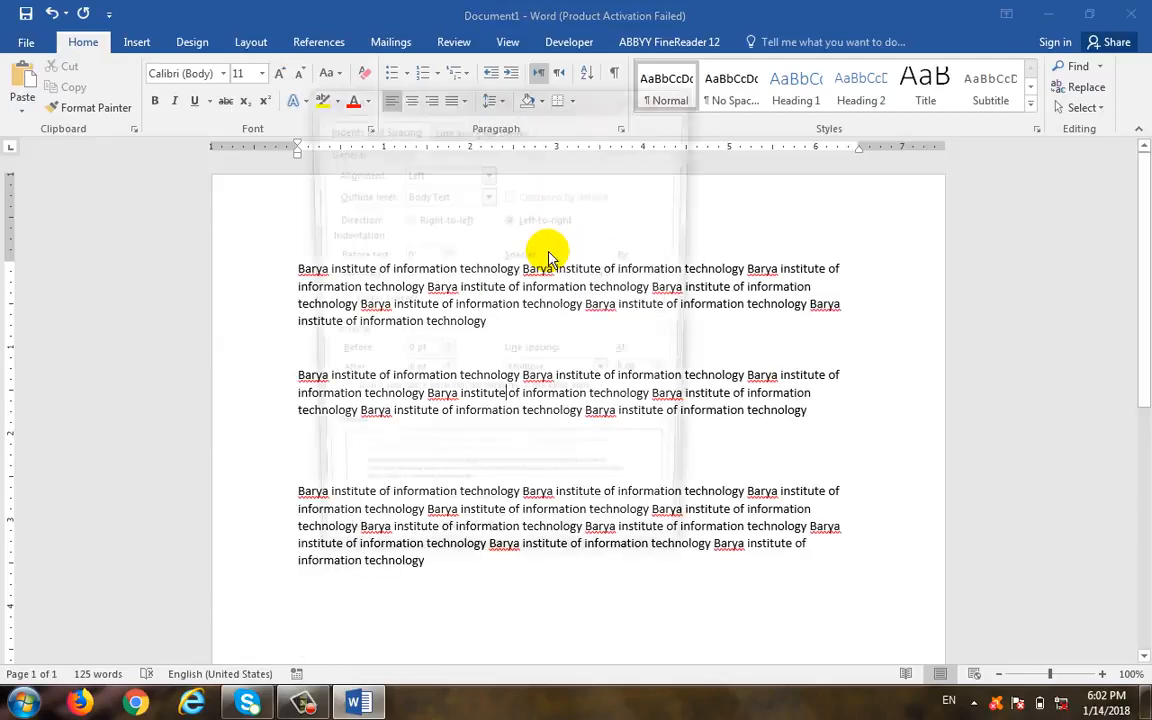
drag(619, 191, 863, 38)
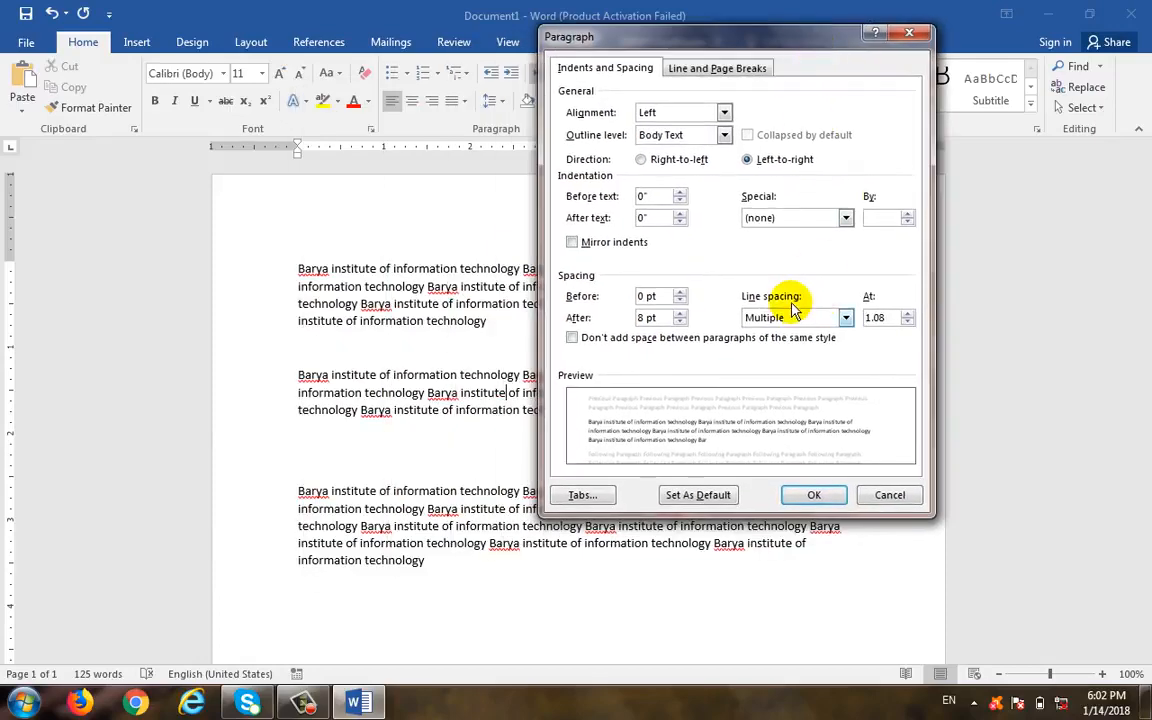
click(797, 318)
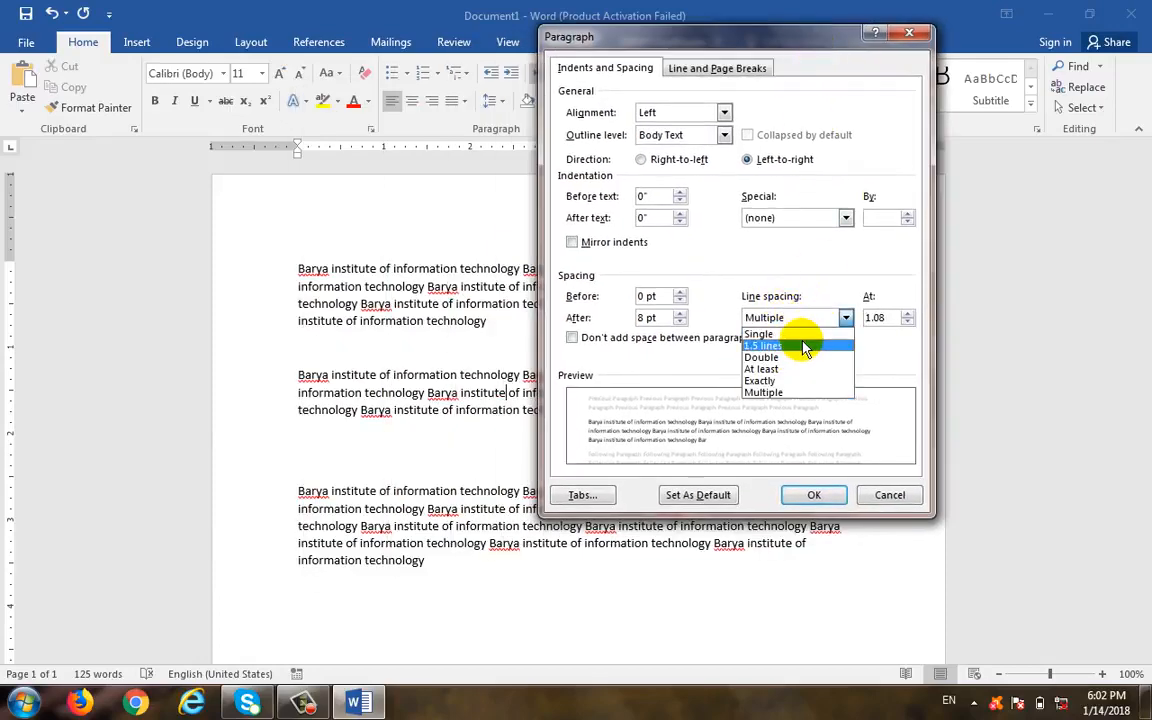
click(783, 395)
click(845, 319)
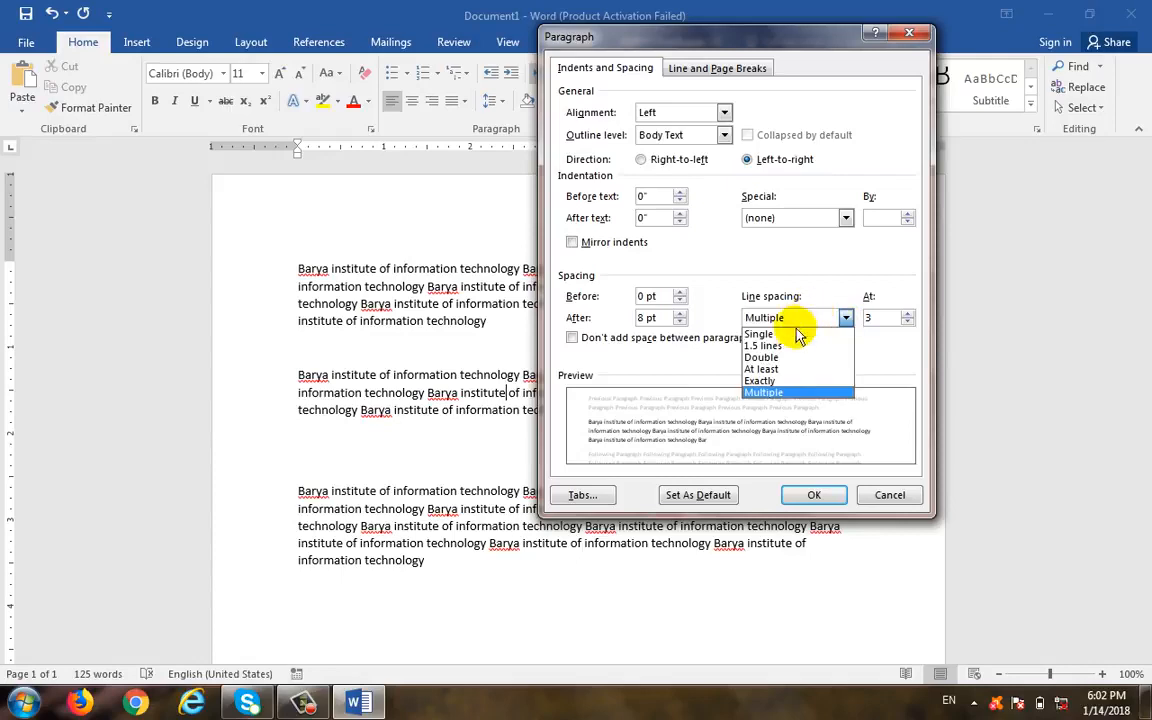
click(772, 381)
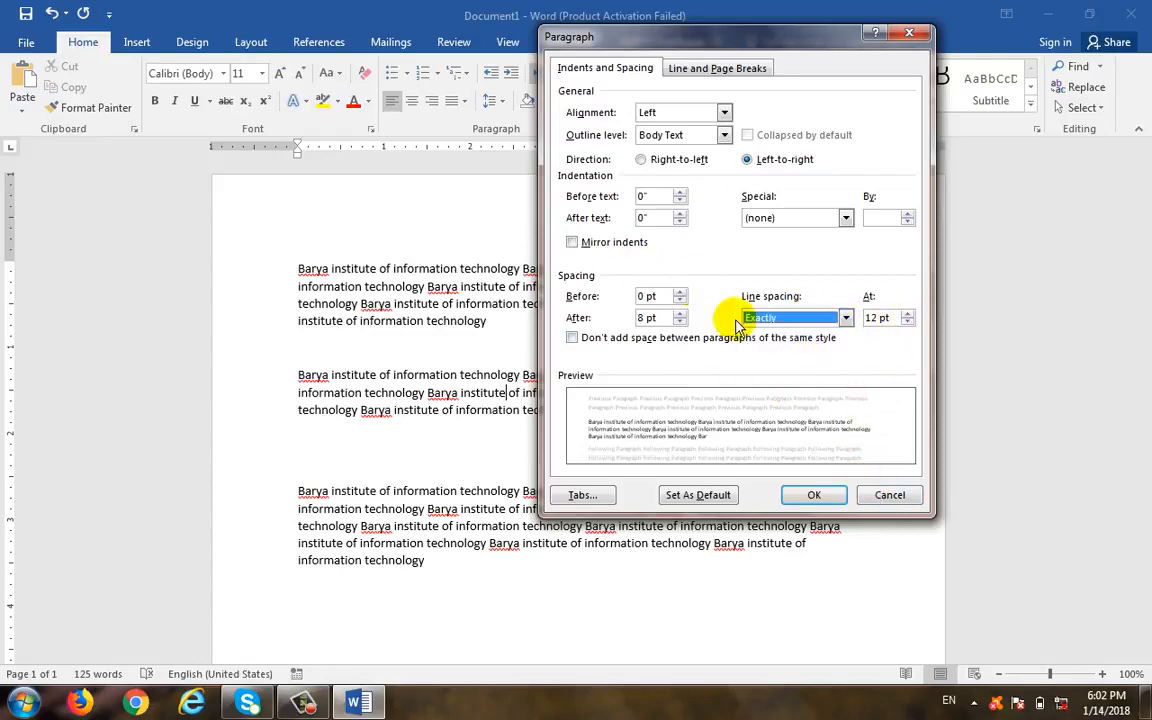
click(878, 493)
click(504, 104)
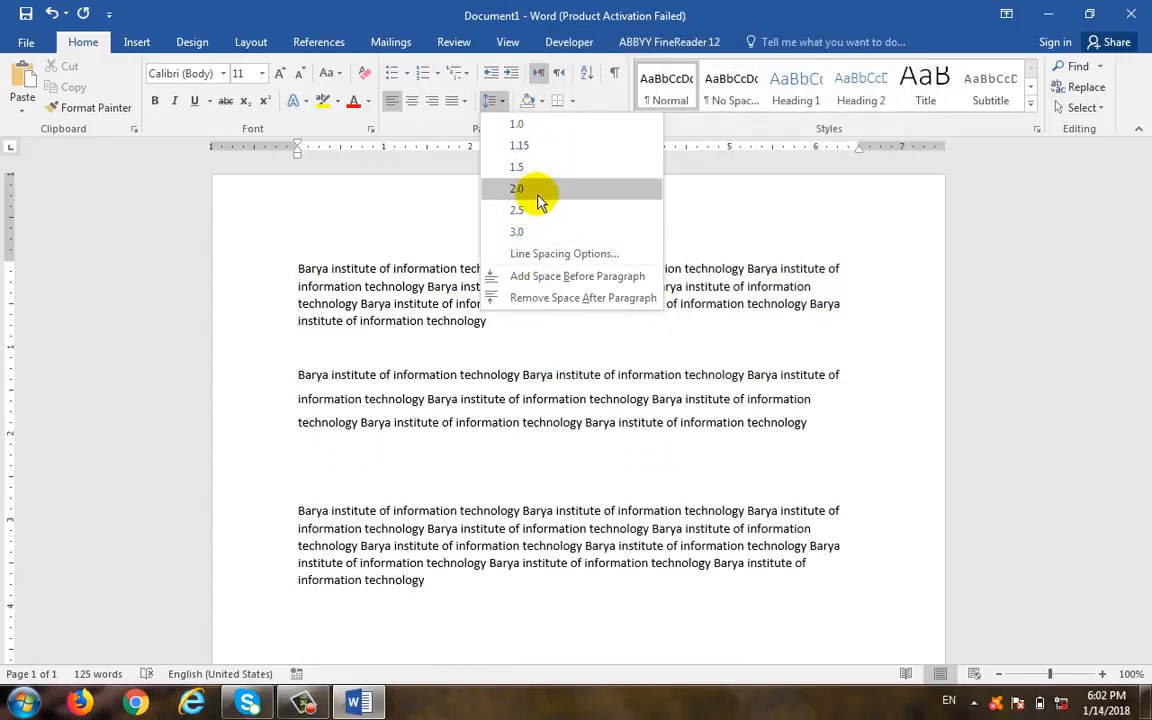
click(528, 253)
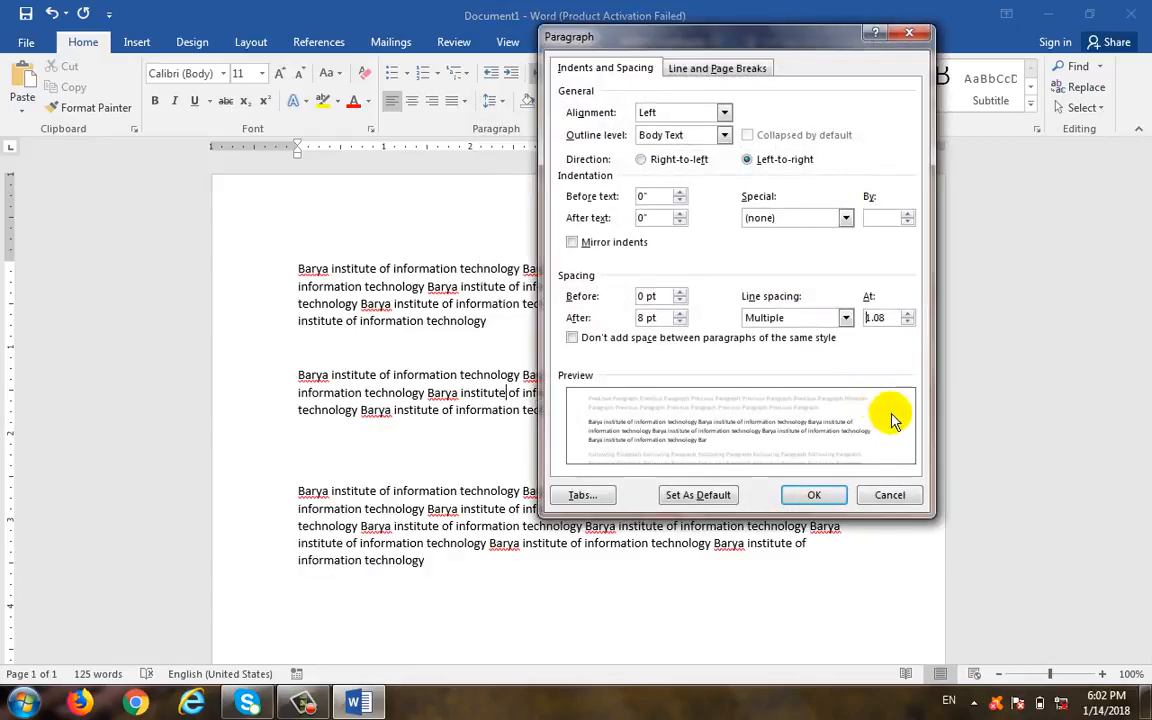
click(888, 495)
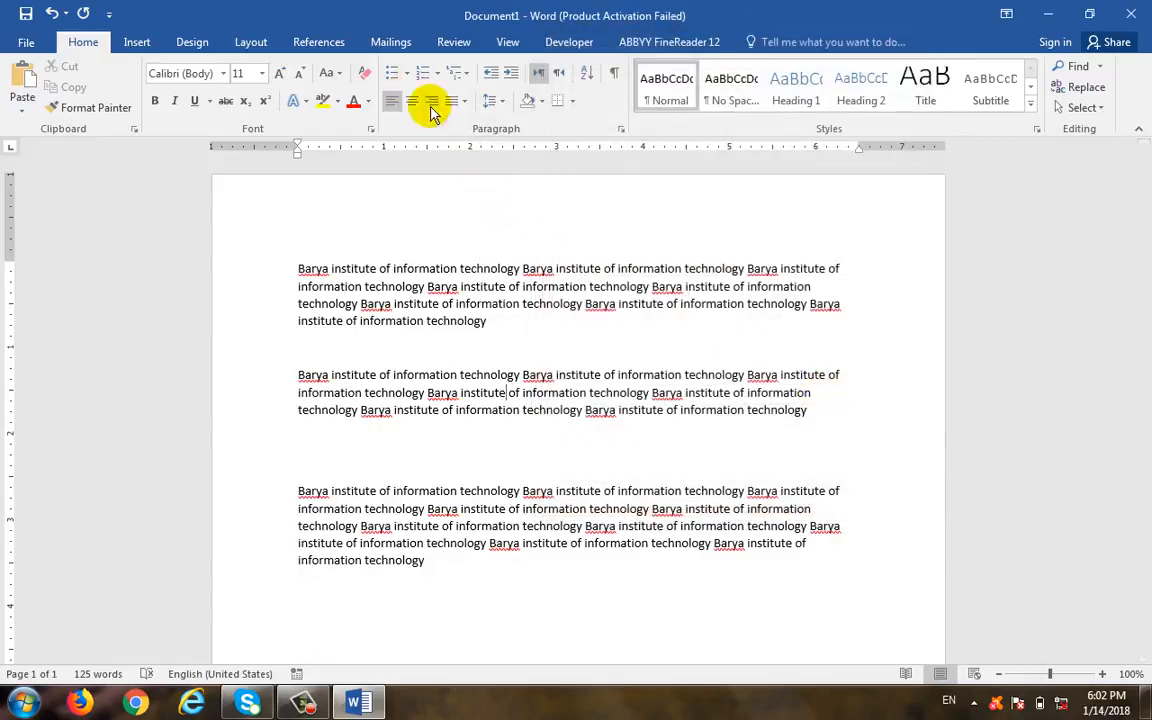
Add space before the middle paragraph and delete the blank lines separating the three paragraphs.
click(491, 101)
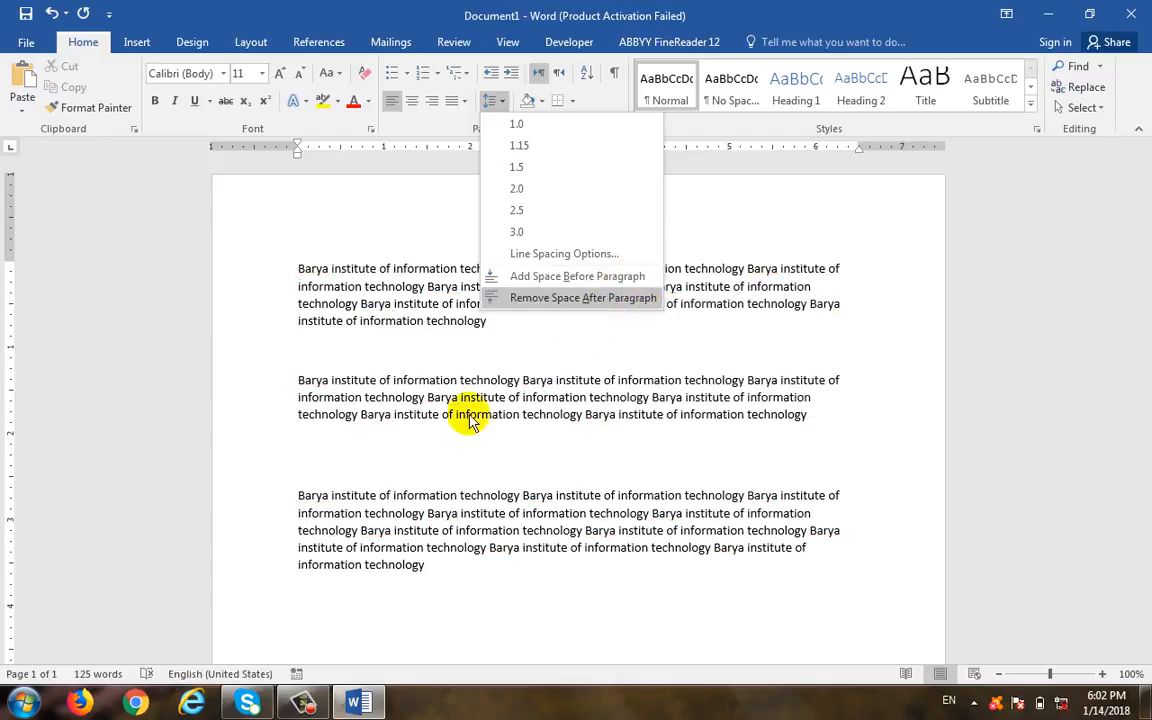
click(537, 281)
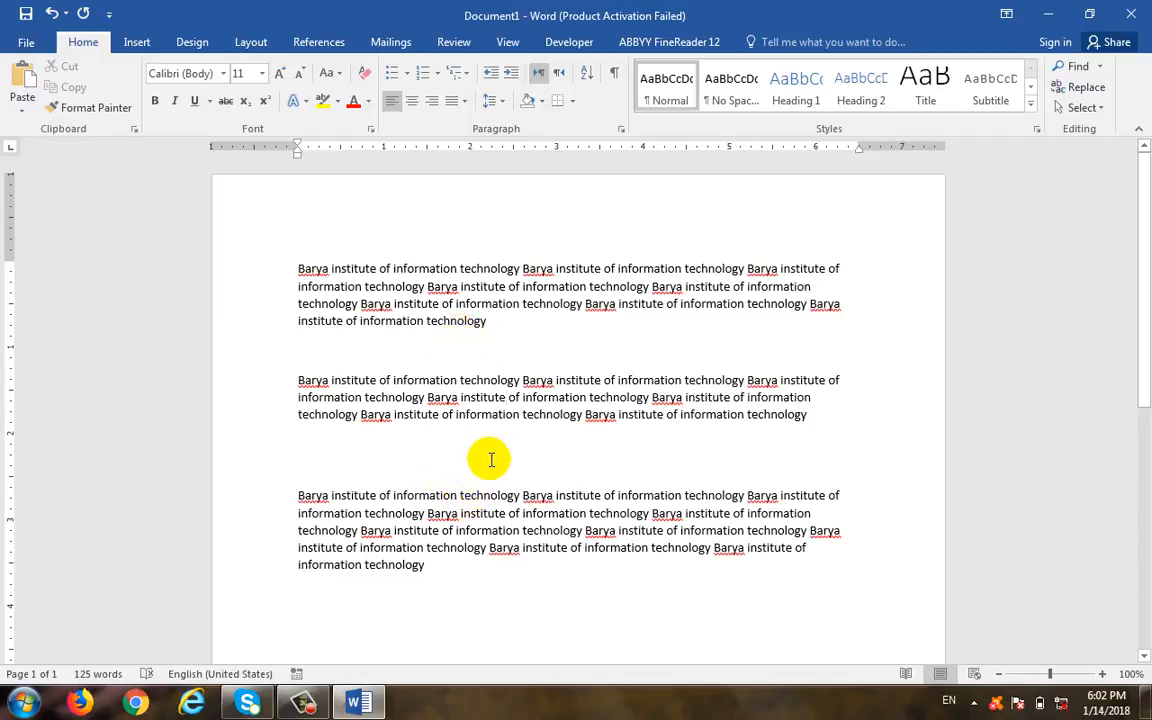
click(450, 440)
key(Delete)
key(Delete)
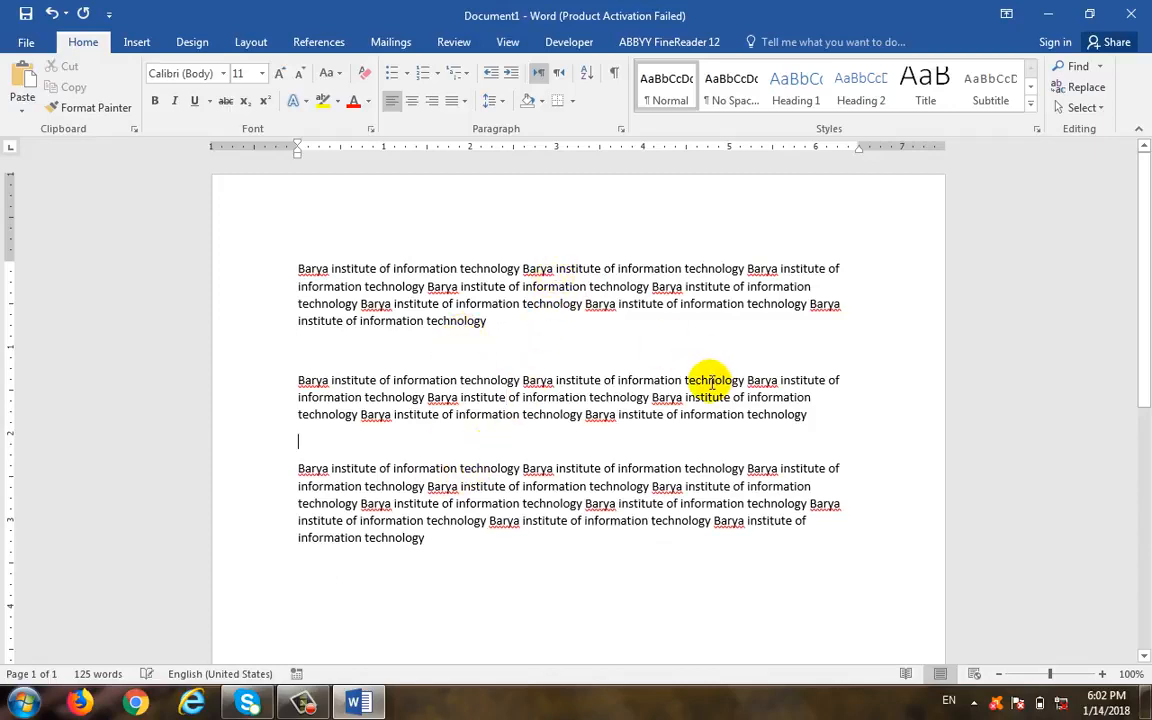
click(557, 341)
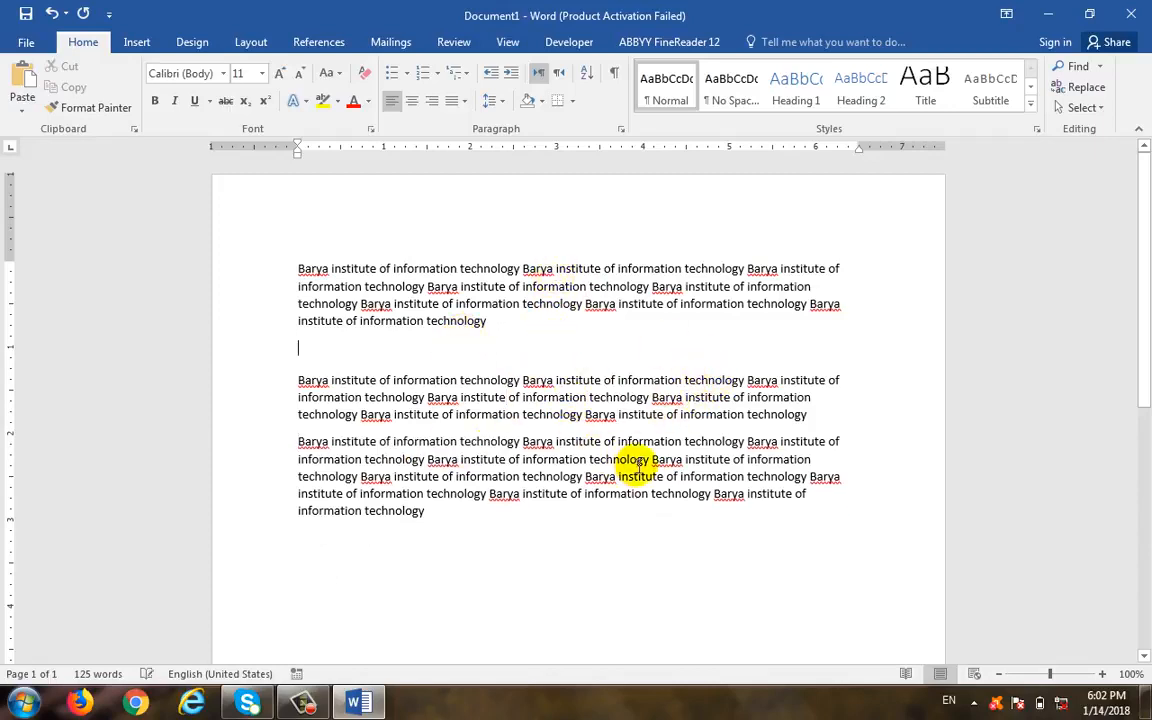
key(Delete)
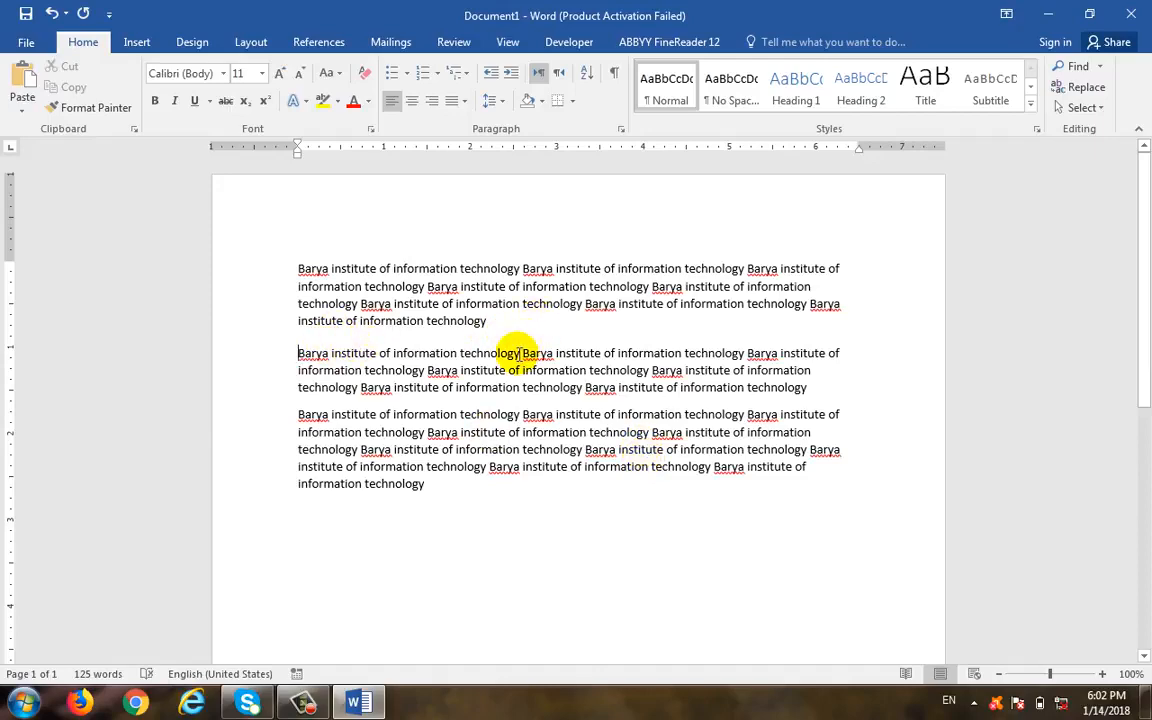
Compare the space-before and space-after options offered for the first and second paragraphs.
click(522, 352)
click(495, 101)
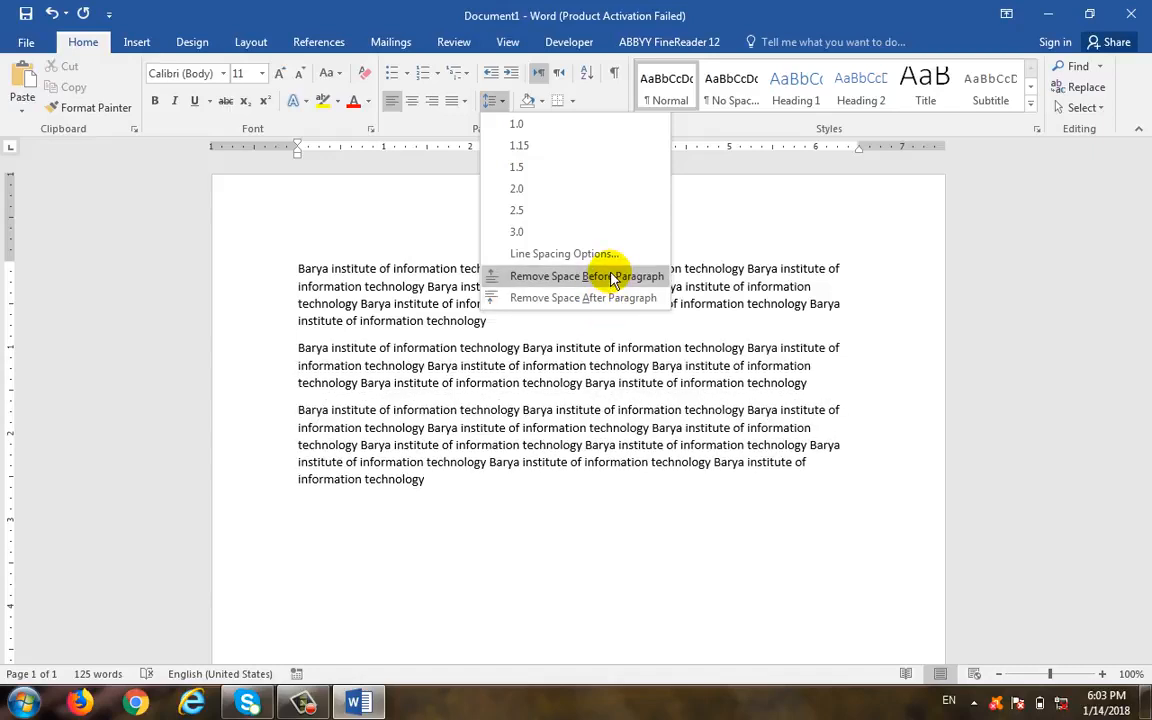
click(467, 303)
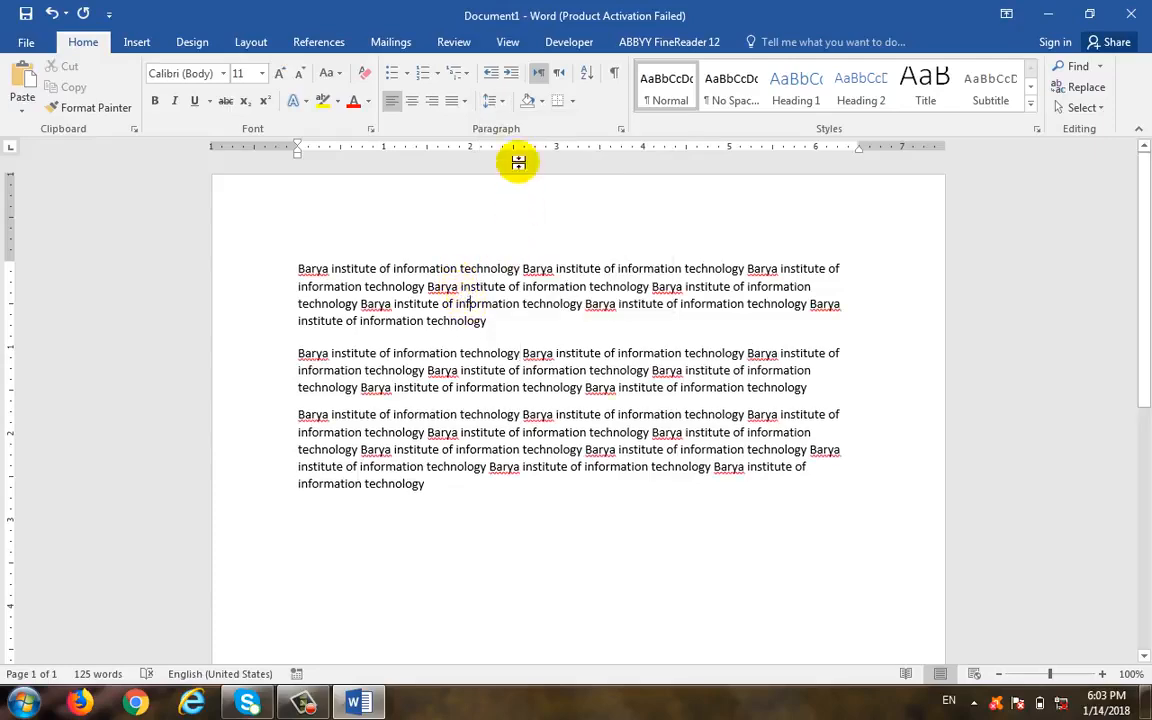
click(500, 104)
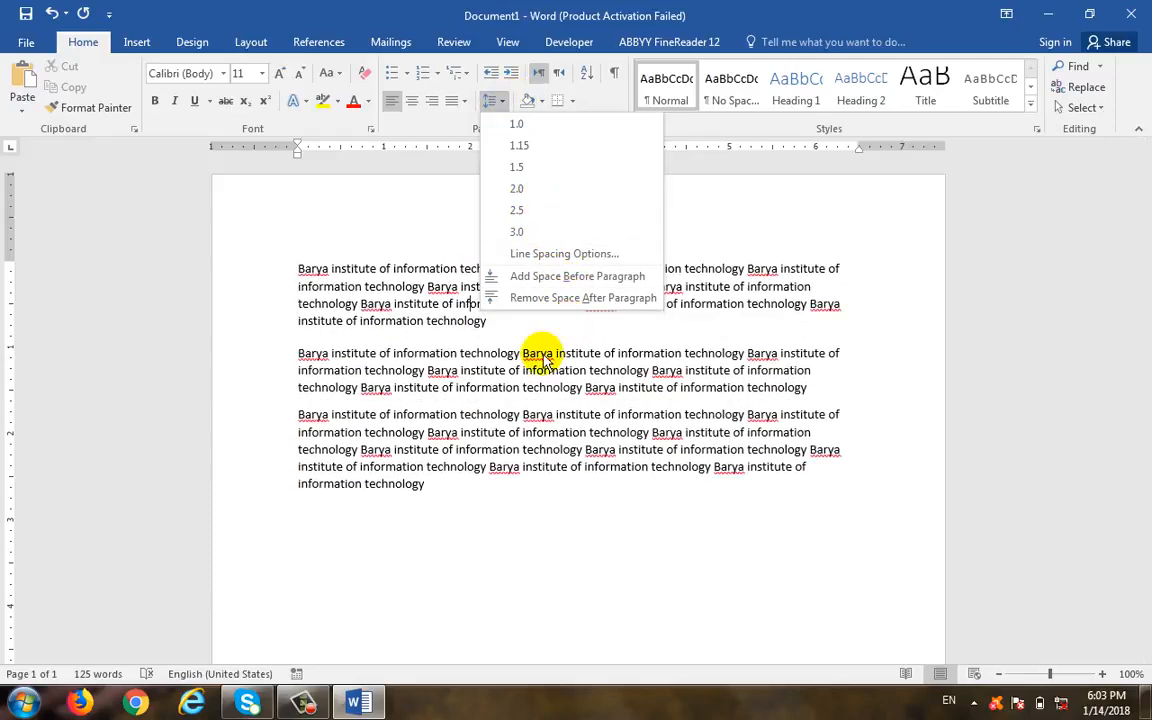
click(476, 372)
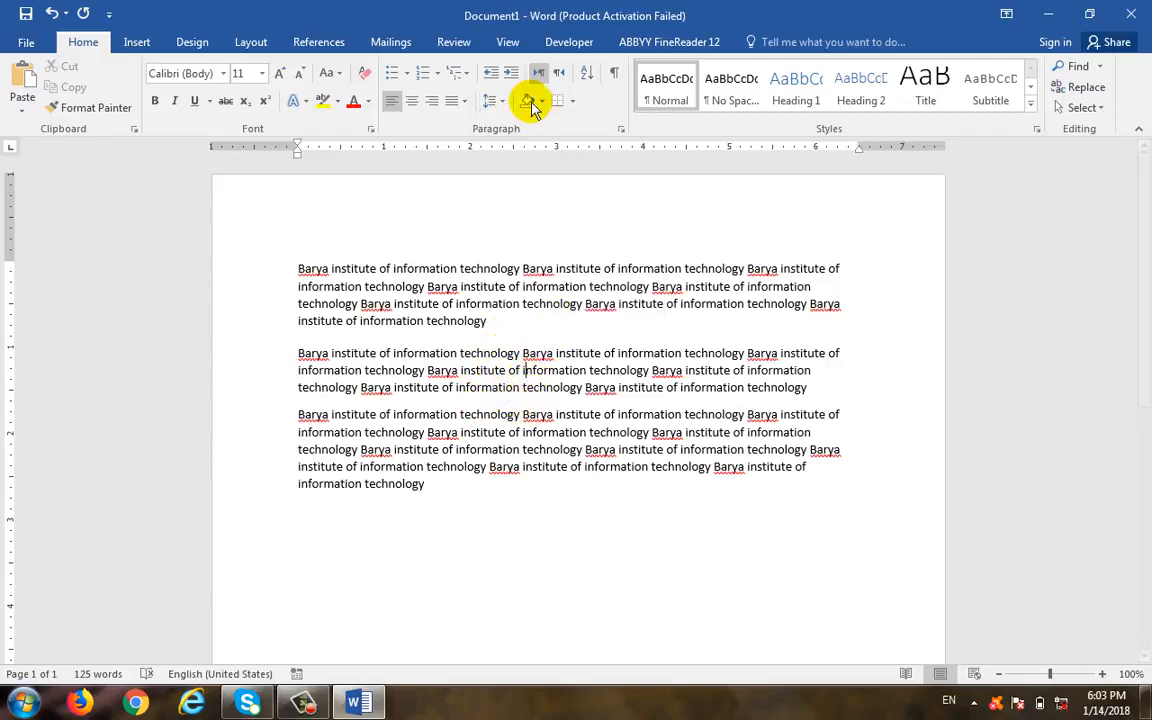
click(500, 104)
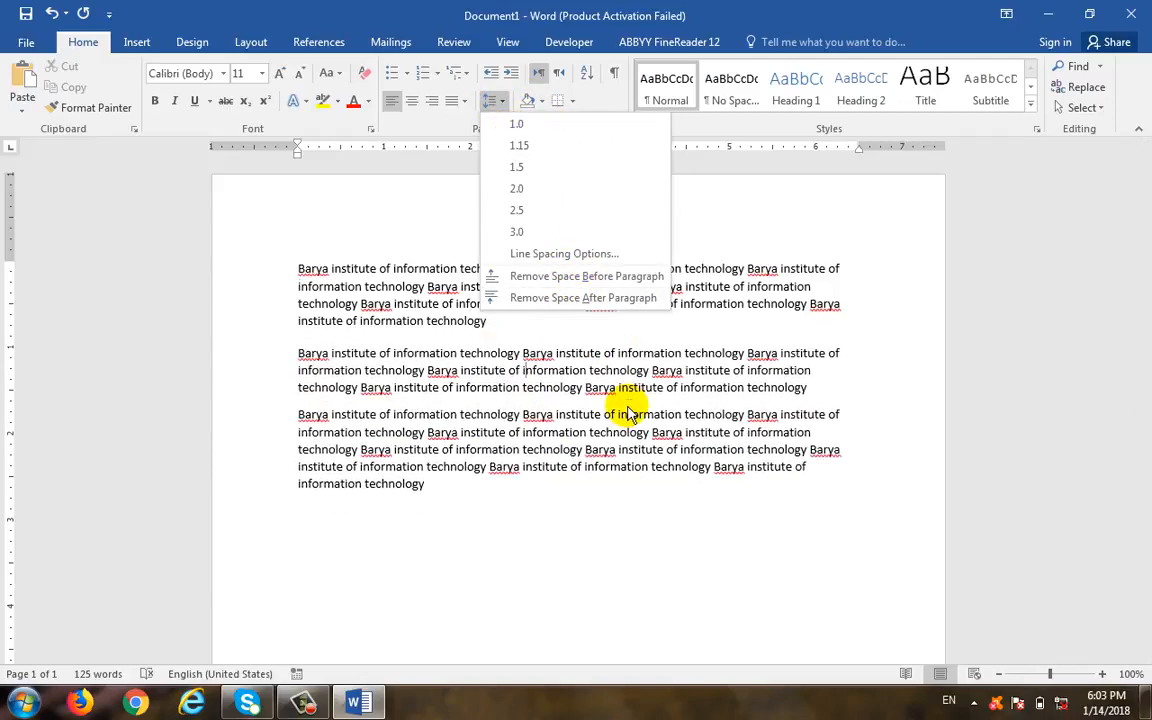
click(525, 370)
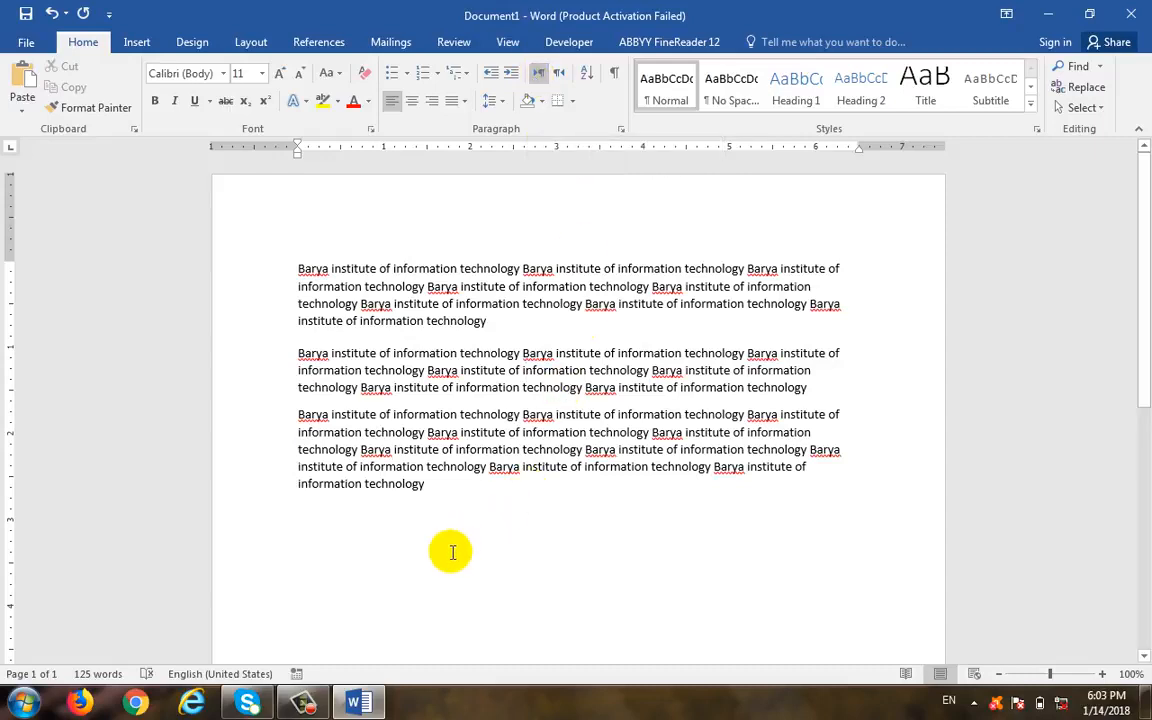
Start a new paragraph below the third one with the word "Barya".
click(481, 522)
text(b)
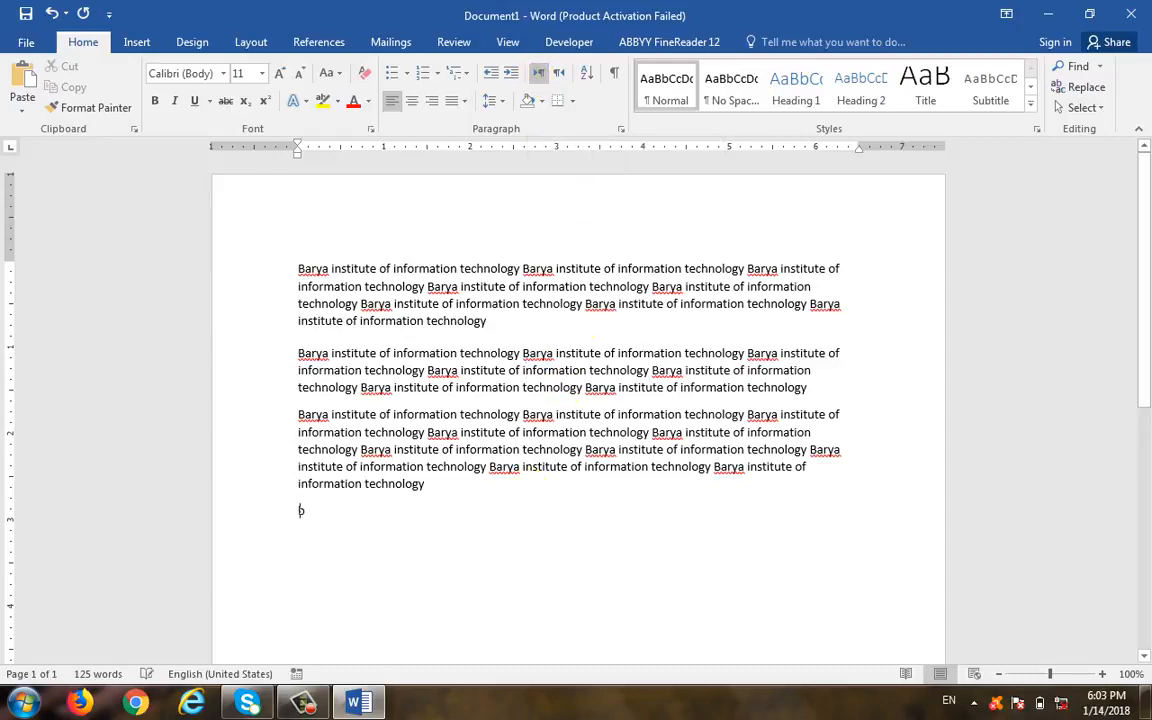
text(arya)
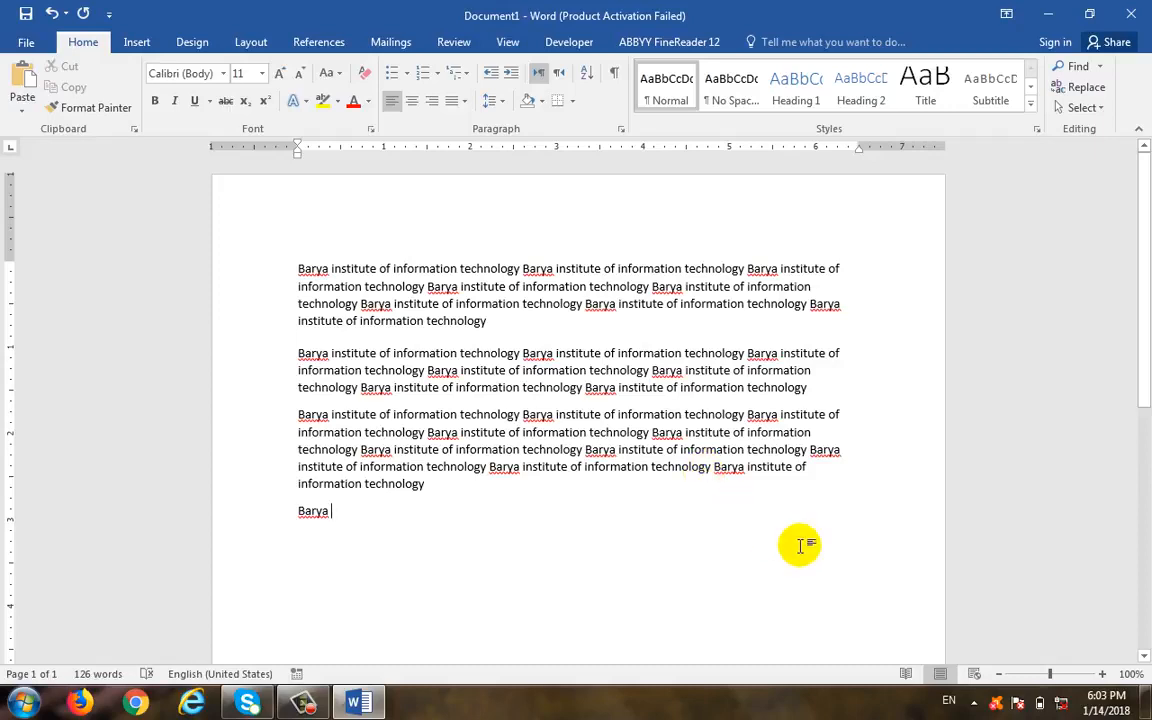
Add a right-aligned line below "Barya", switch the input language to Pashto and enter the word "بریا".
click(963, 701)
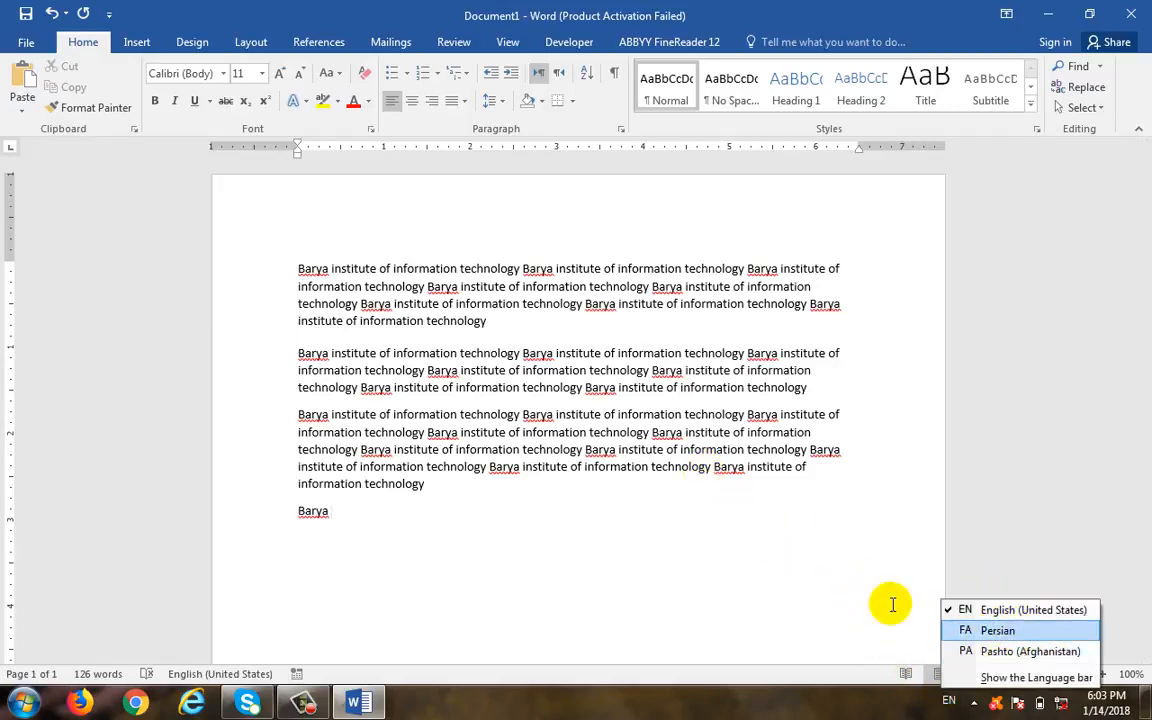
click(729, 527)
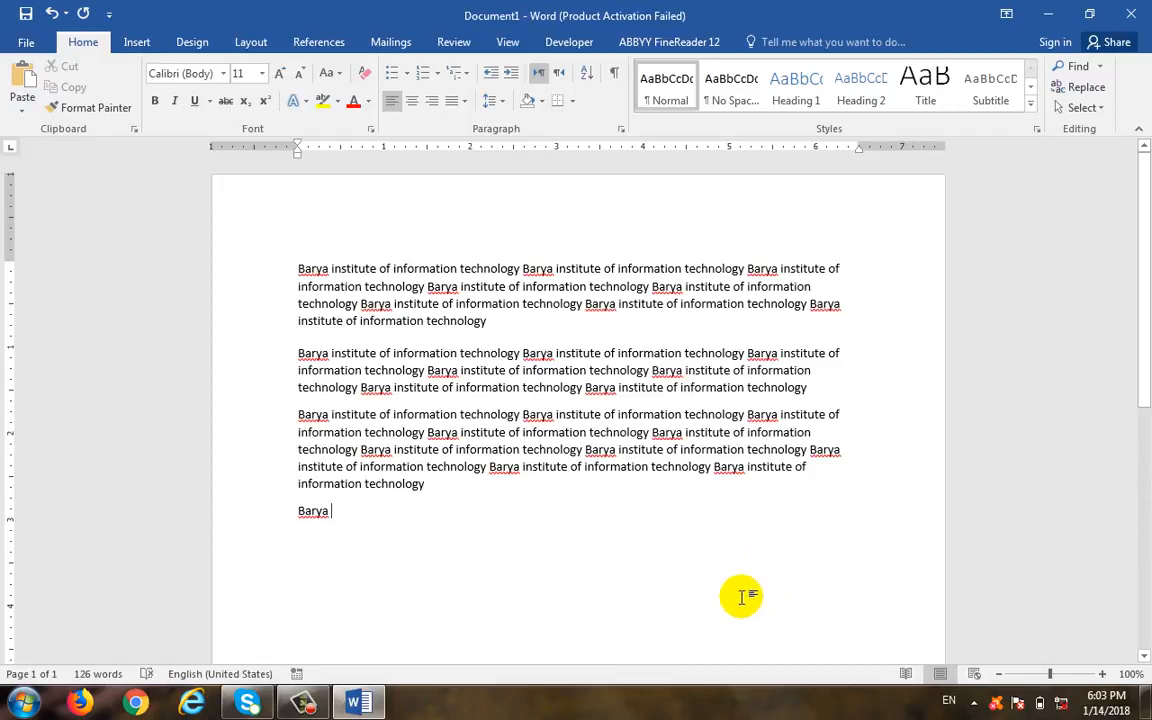
key(Return)
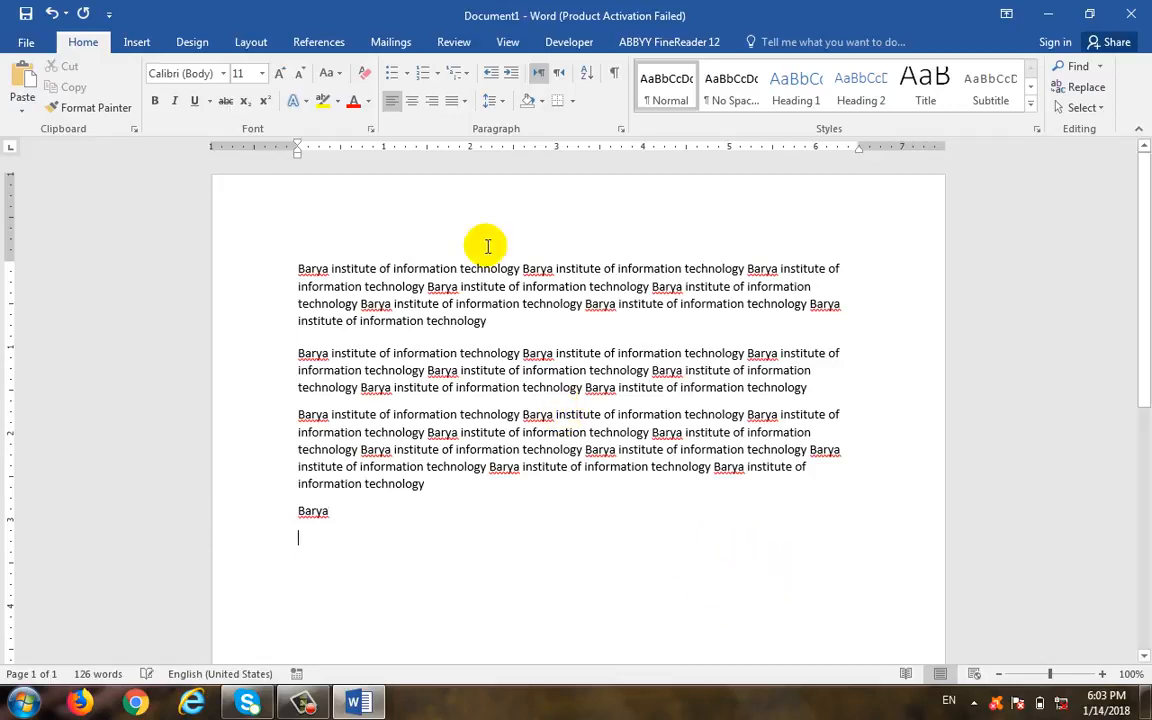
click(432, 110)
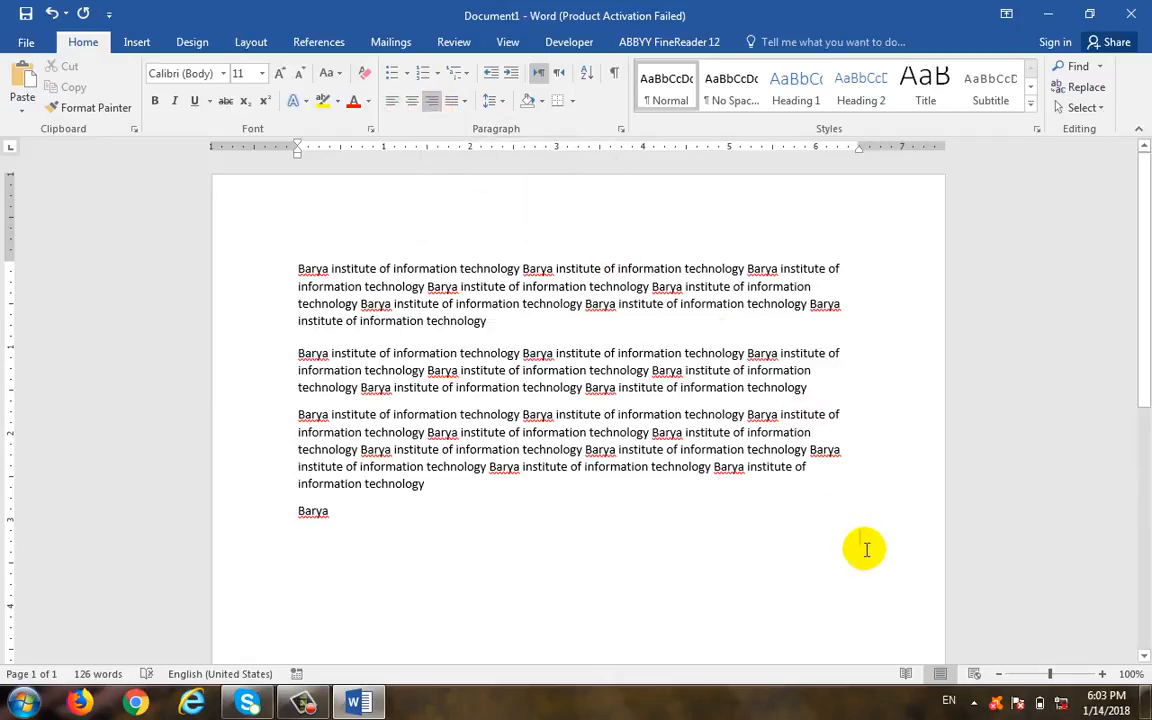
click(949, 701)
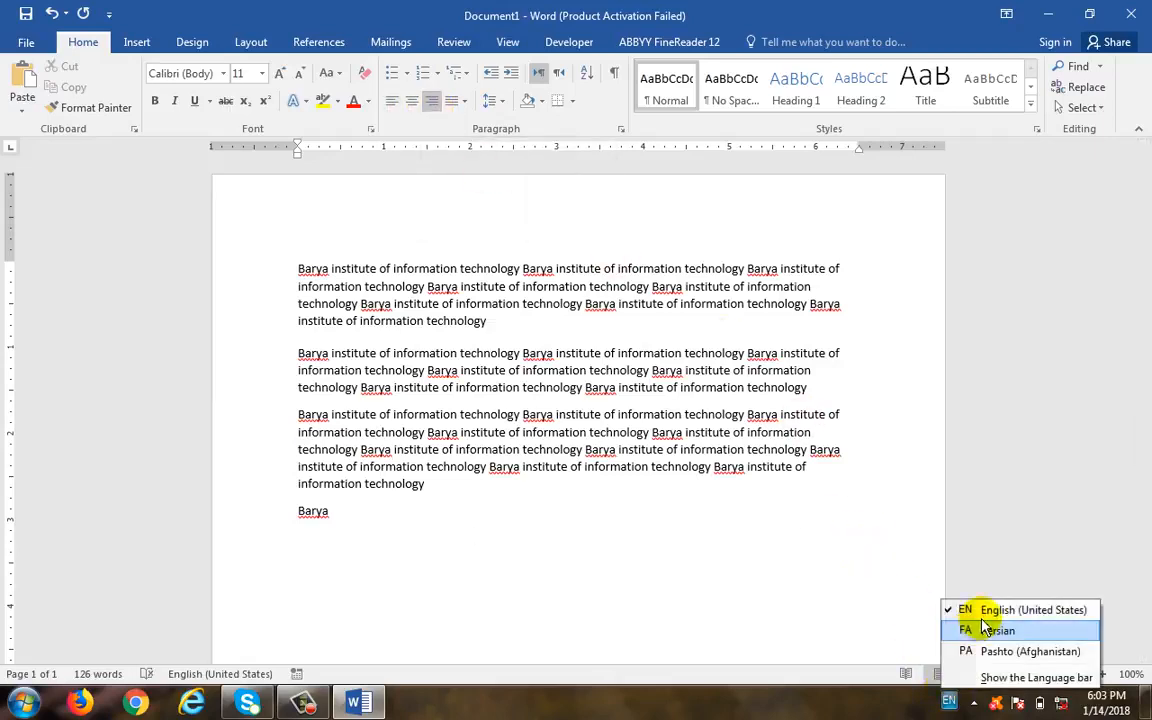
click(974, 651)
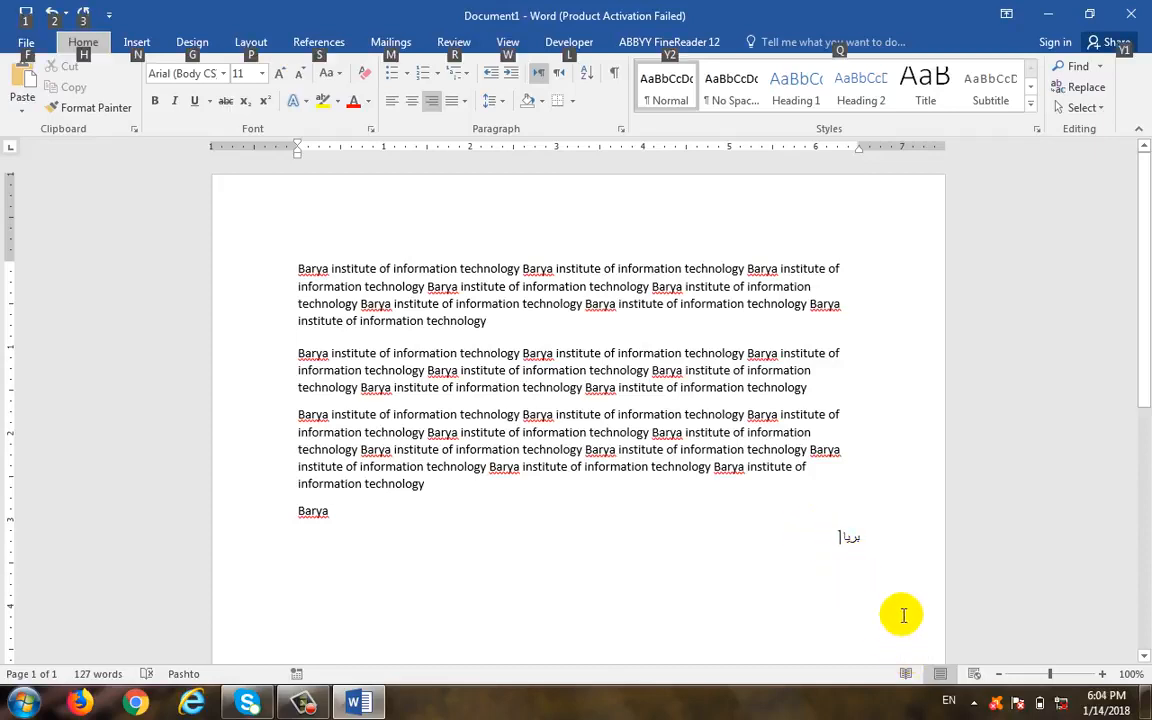
Switch the input language to English, try adding "en" after the Pashto word, and remove those letters.
key(alt+shift)
key(alt+shift)
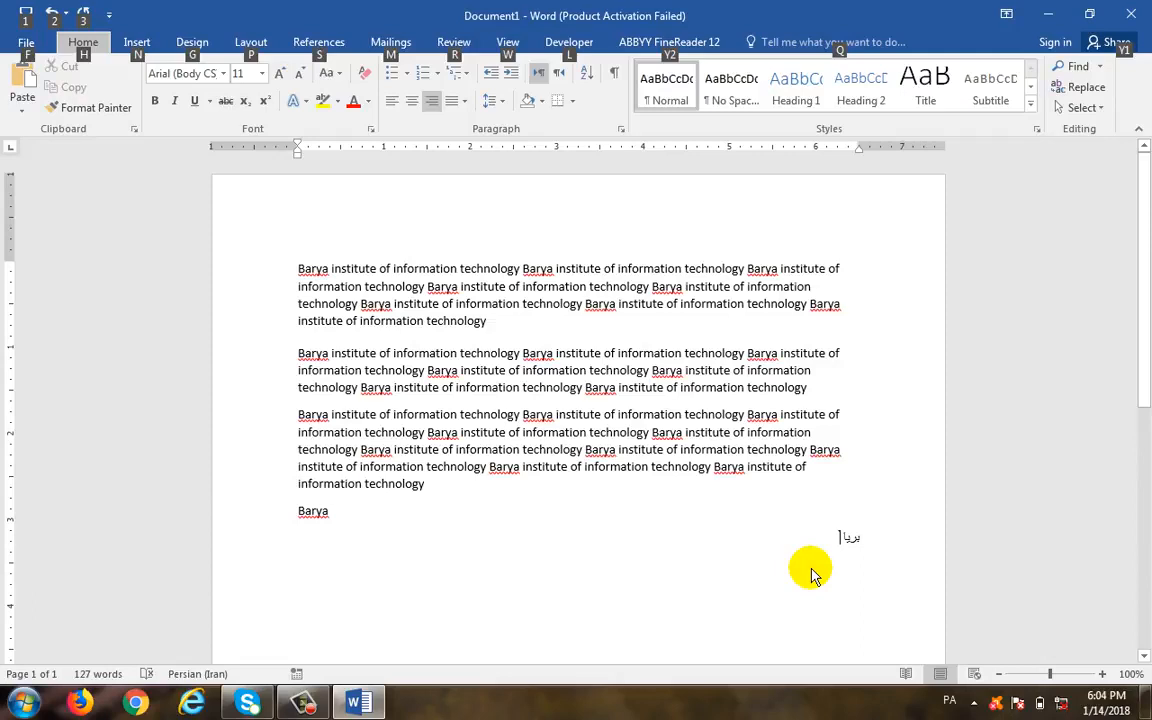
key(alt+shift)
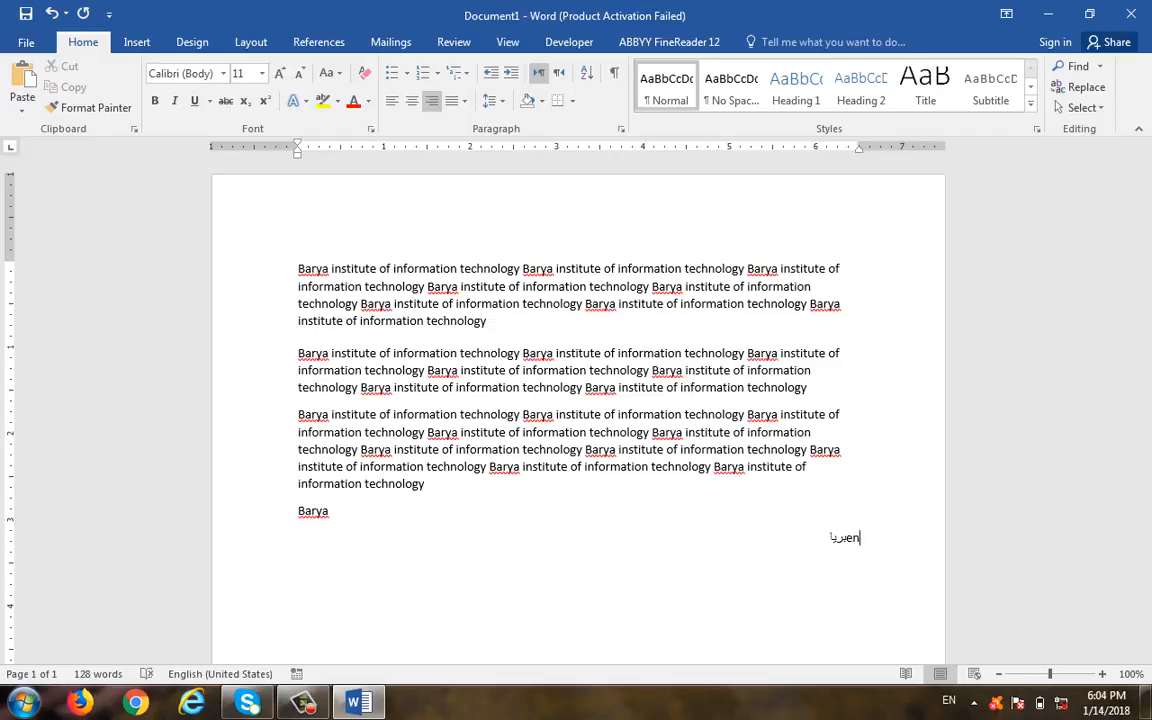
key(BackSpace)
key(BackSpace)
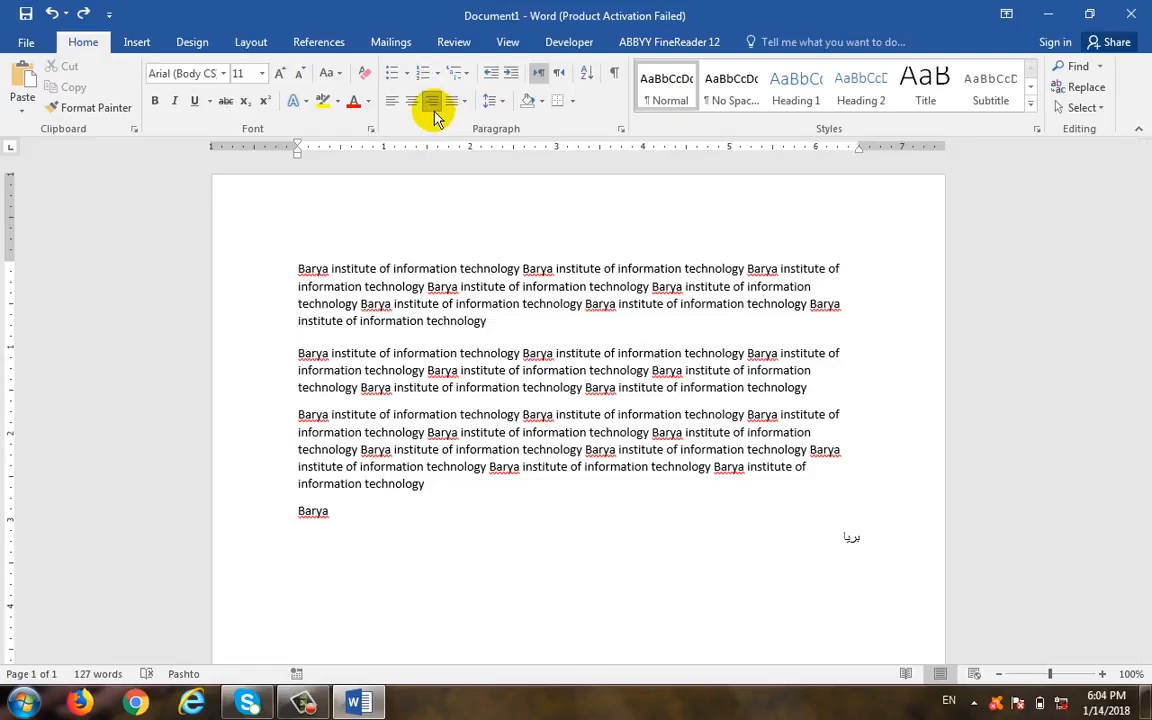
Set the Pashto line's text direction to right-to-left and align it to the right margin.
click(558, 76)
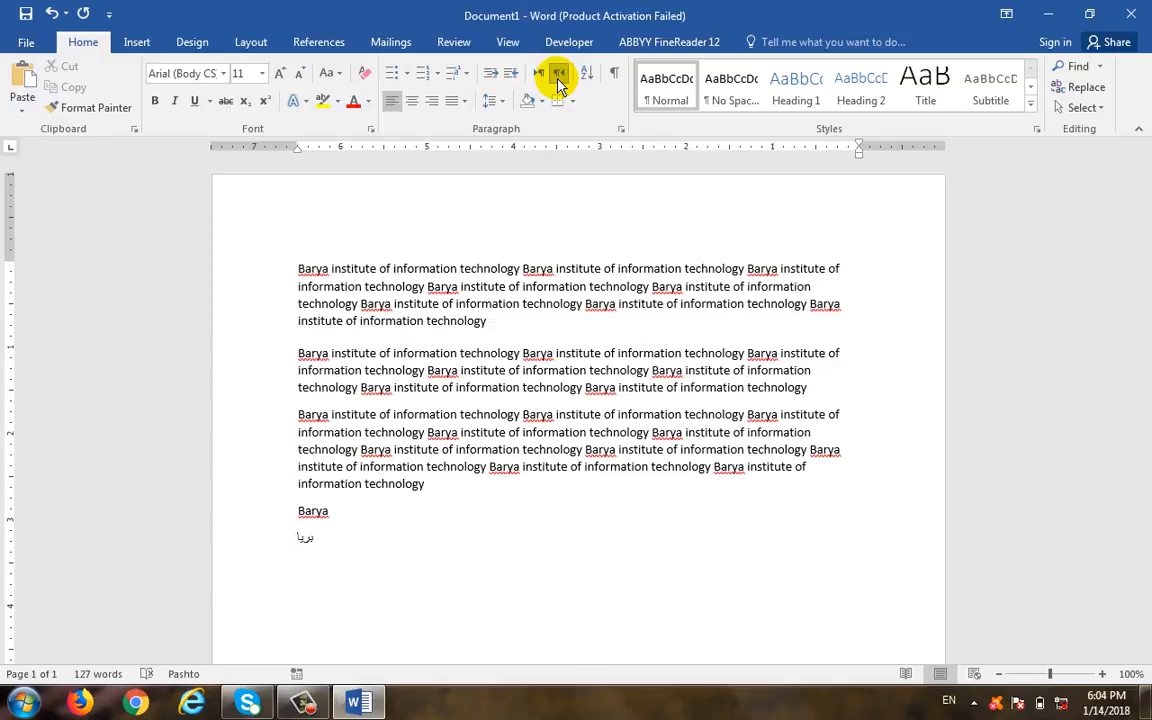
click(431, 101)
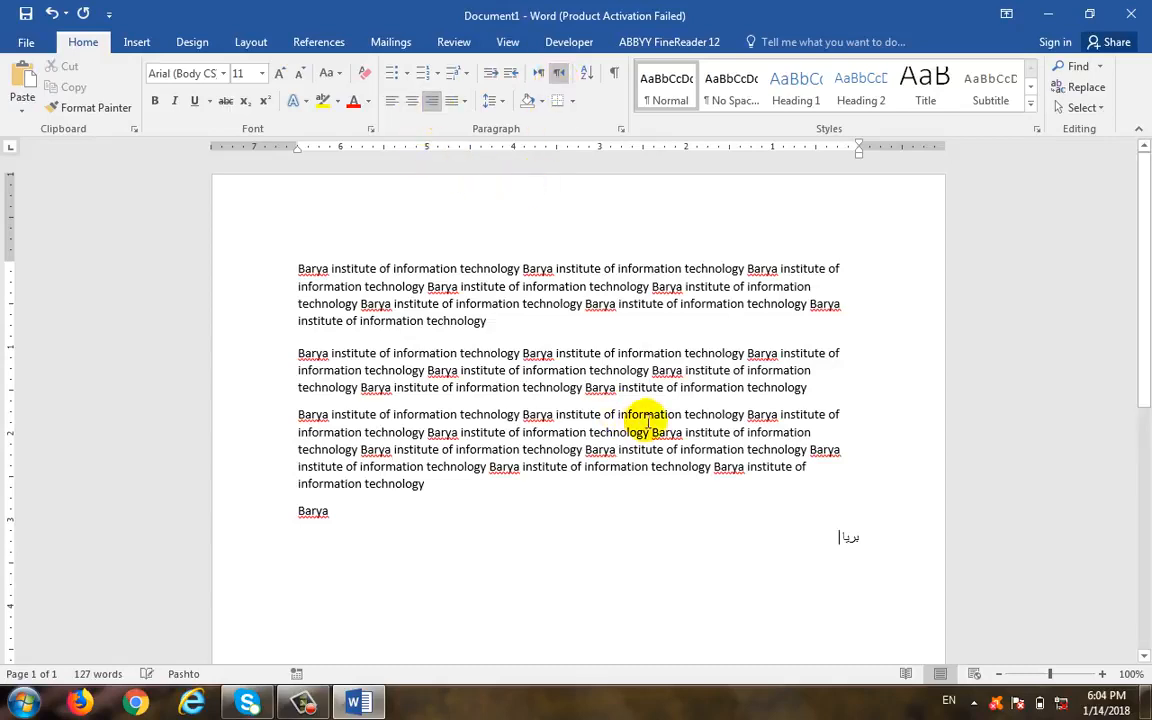
click(563, 80)
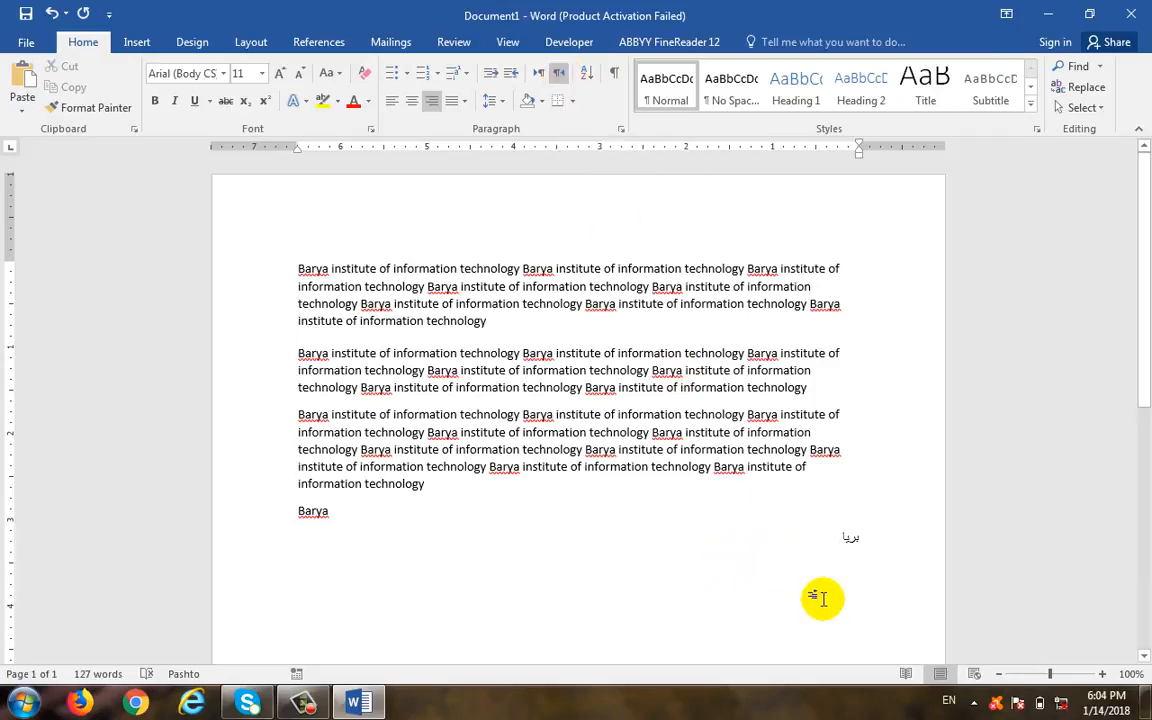
Continue the right-to-left line with "Barya Institute" in English, followed by "مرکز" in Pashto.
text(Barya)
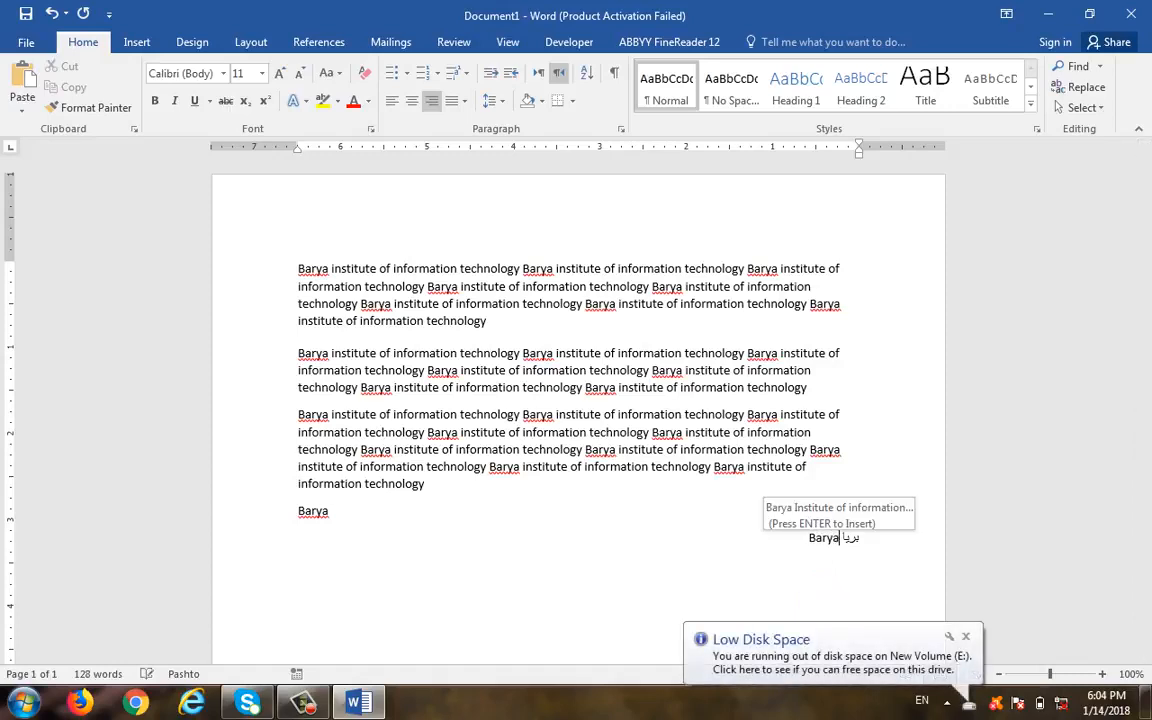
text( Institute)
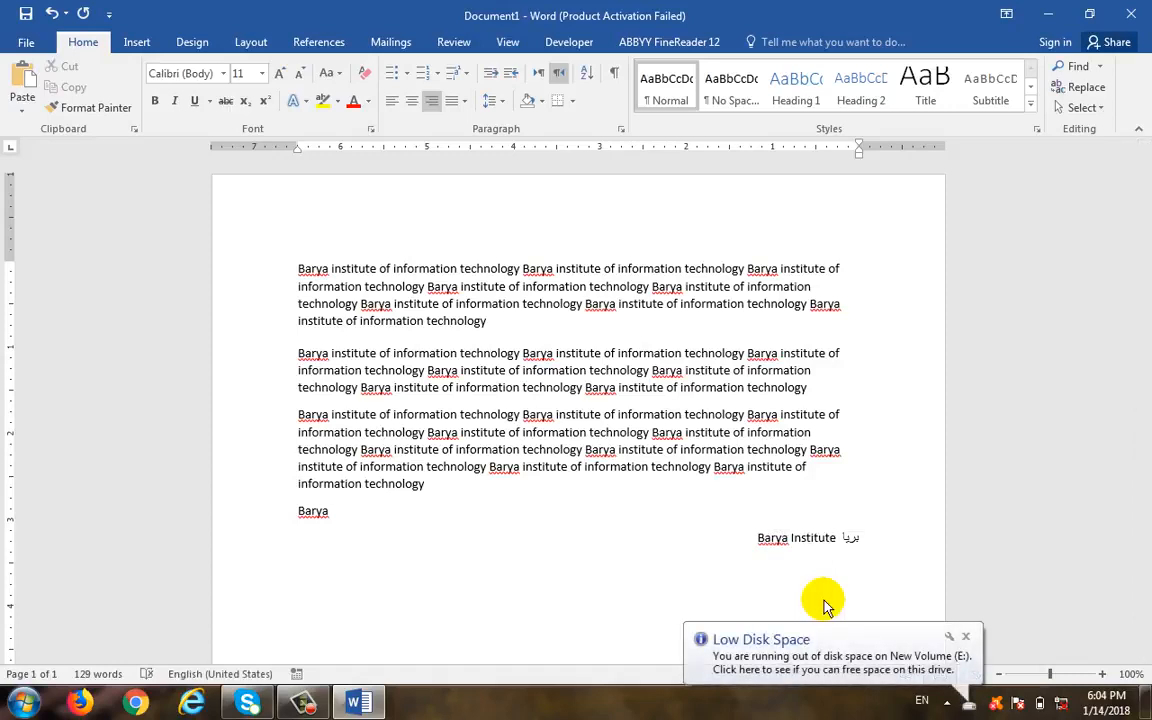
key(alt+shift)
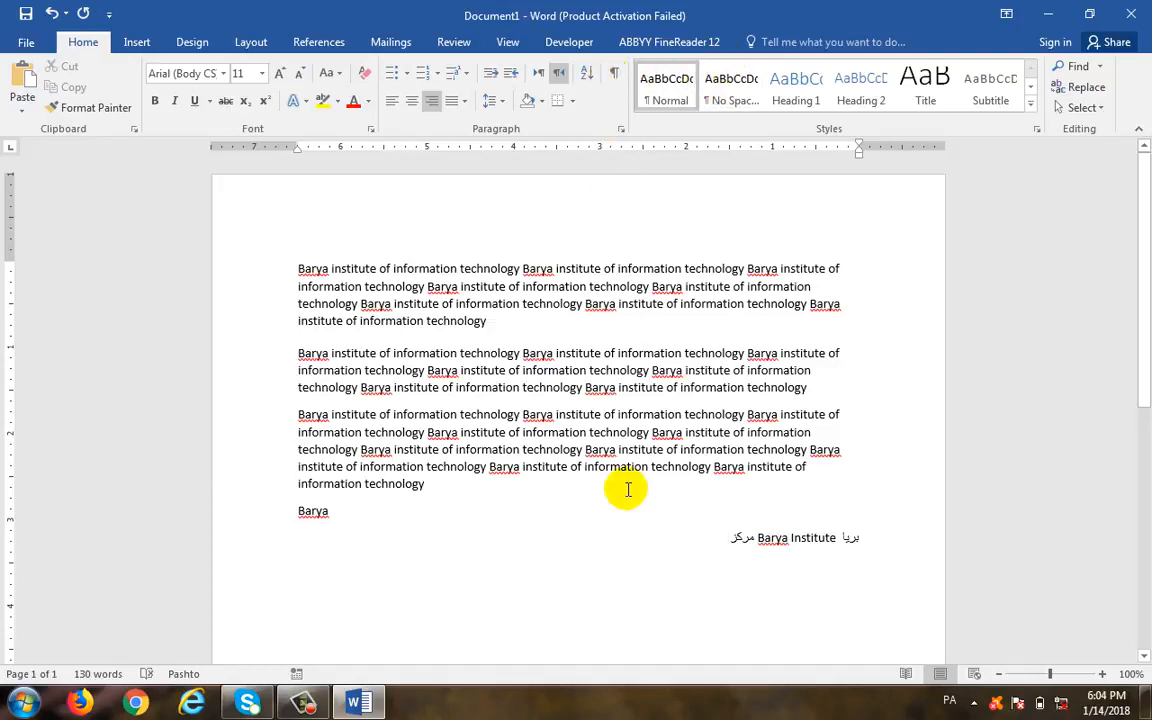
Try left-to-right text direction on the mixed-language line, and restore right-to-left.
click(772, 538)
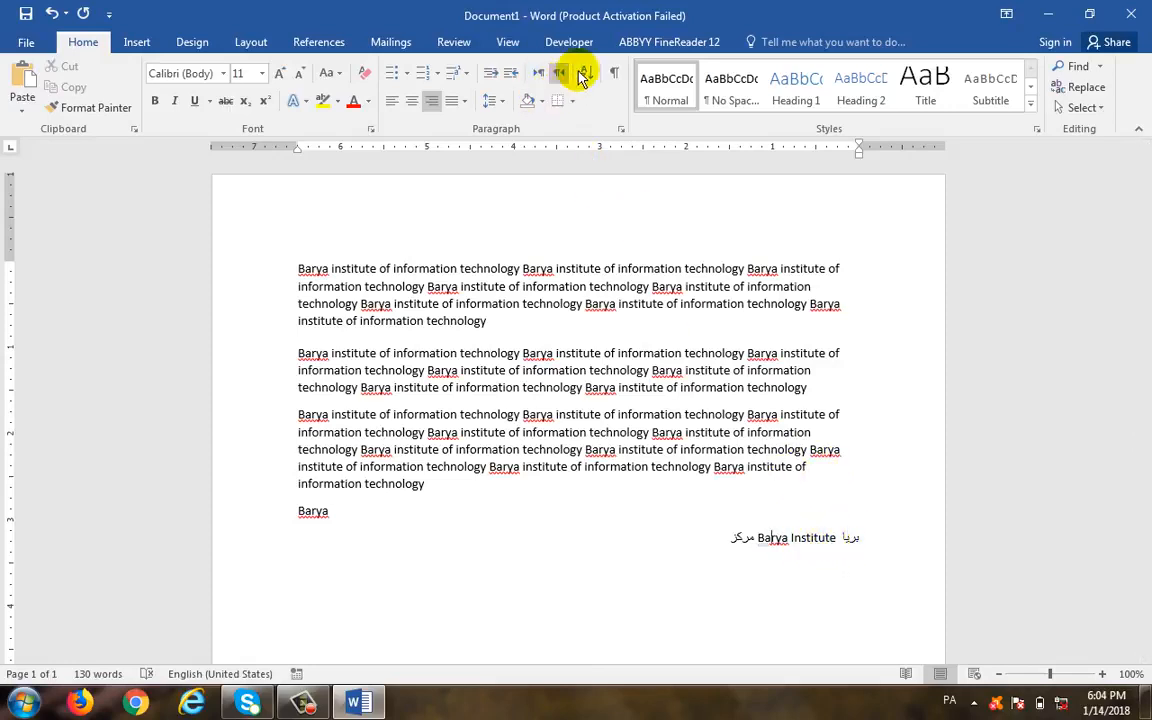
click(541, 75)
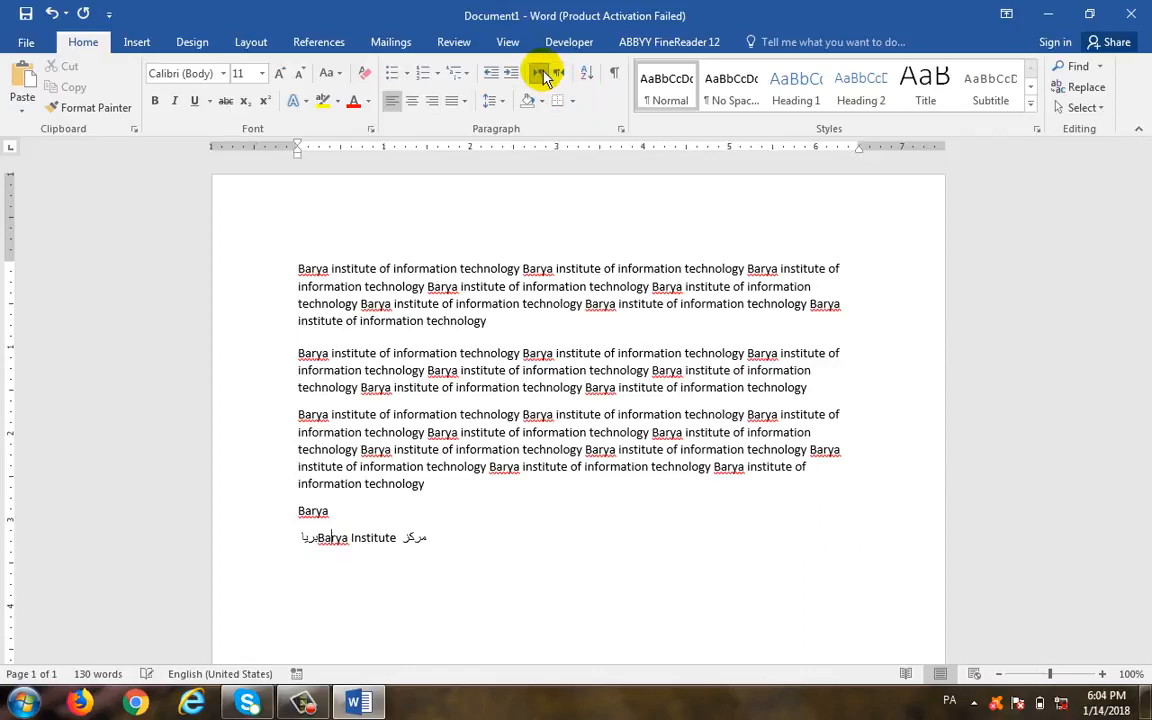
click(560, 78)
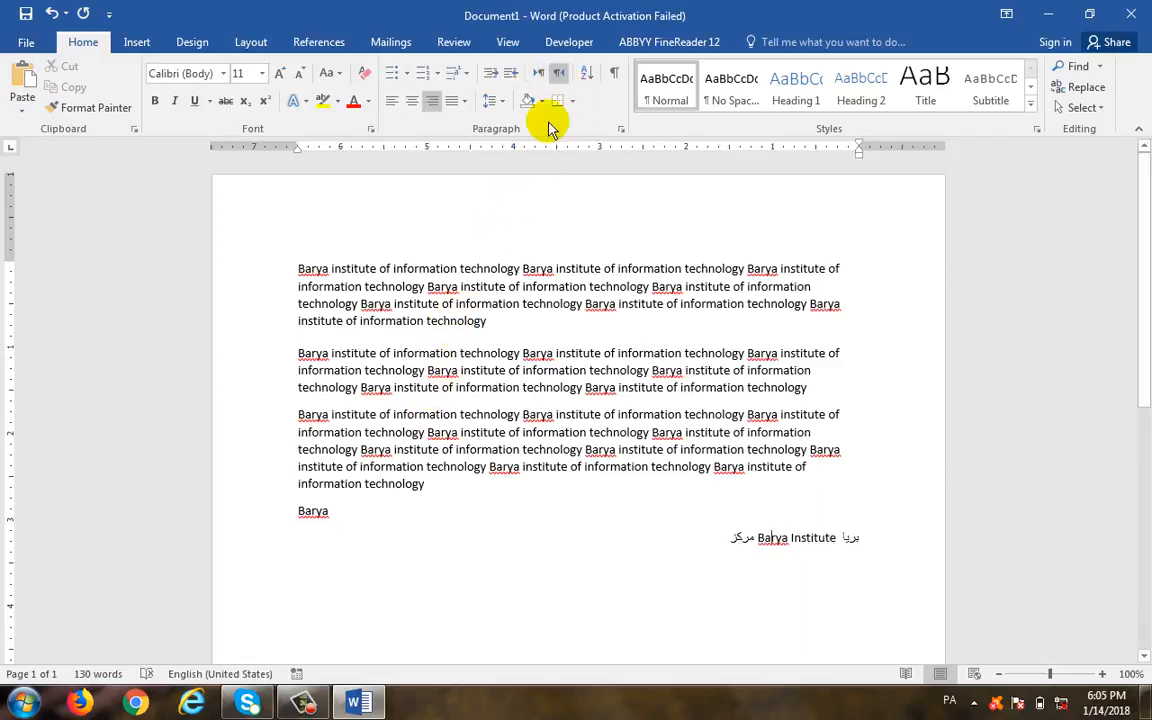
Apply outside borders and a light blue theme color shading to the whole first paragraph.
click(522, 313)
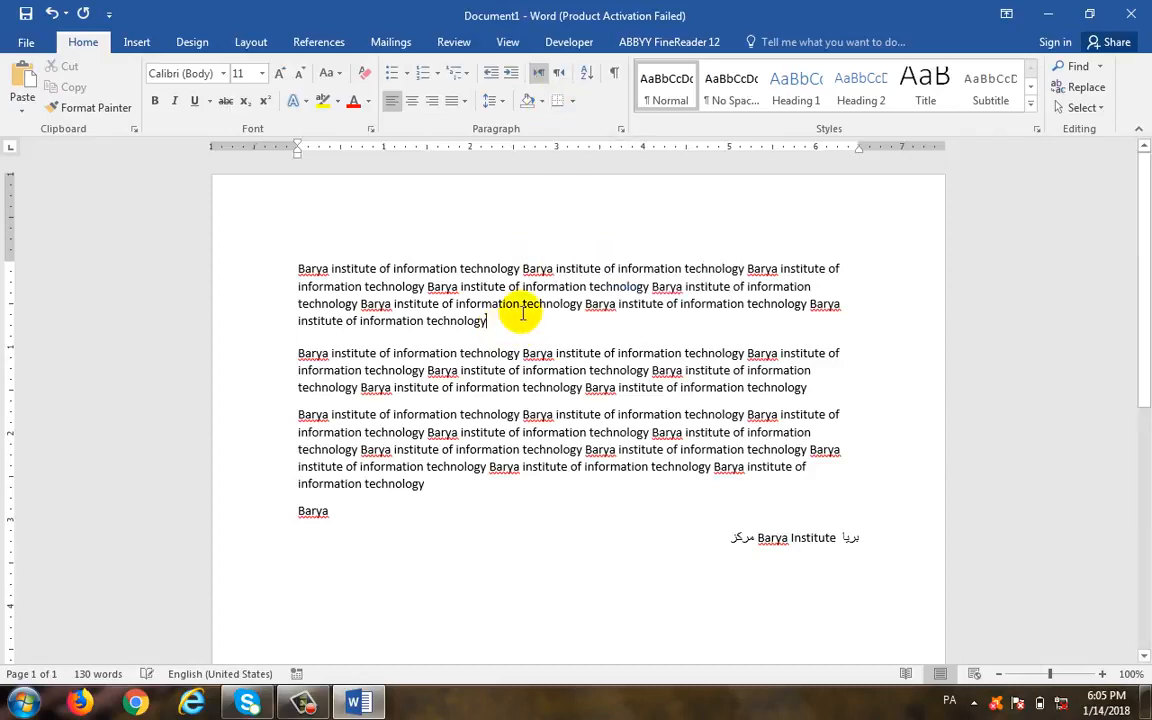
drag(522, 317, 345, 249)
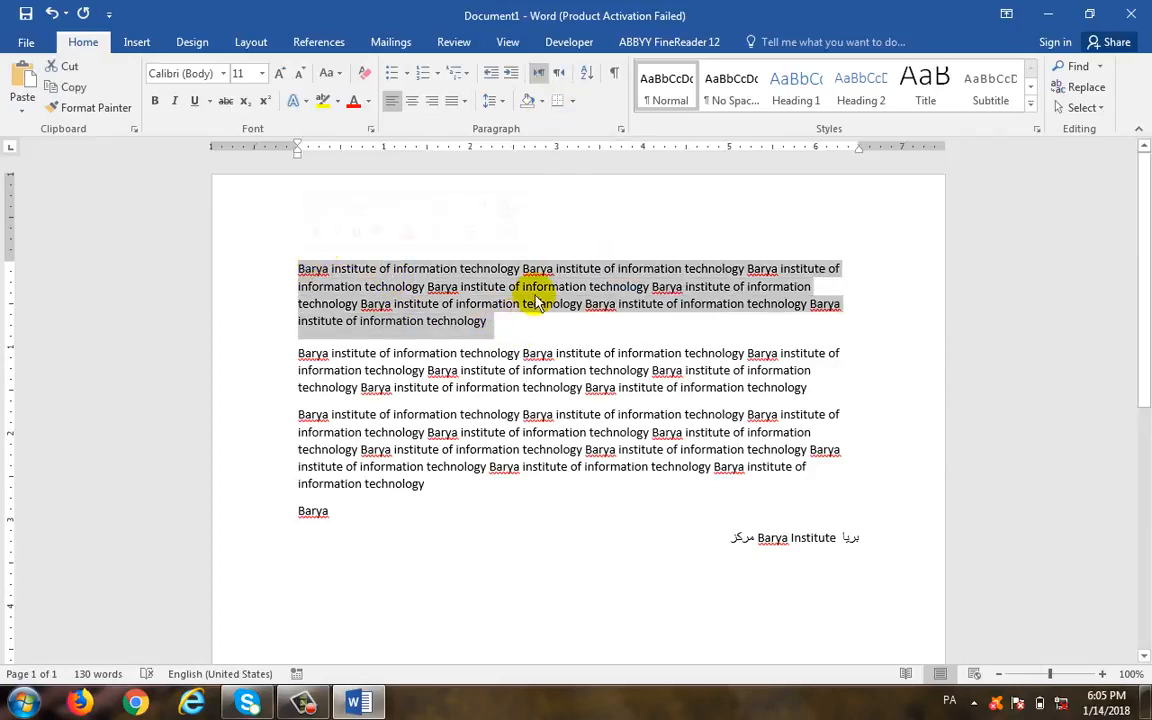
click(574, 101)
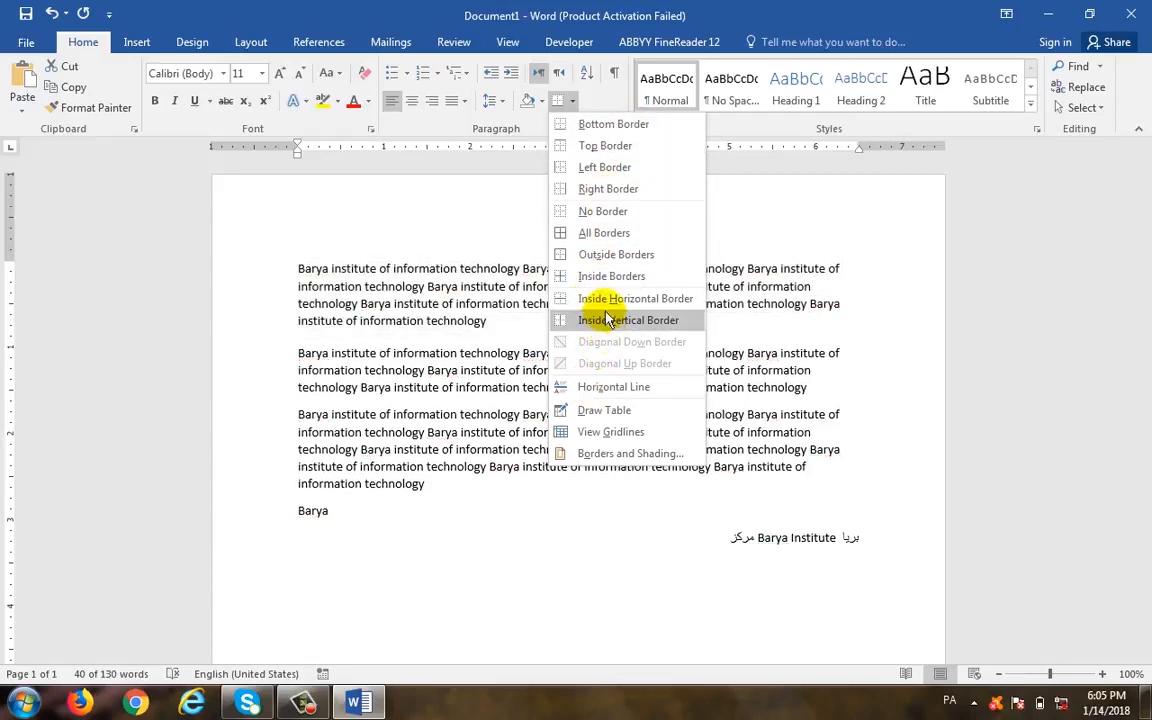
click(633, 256)
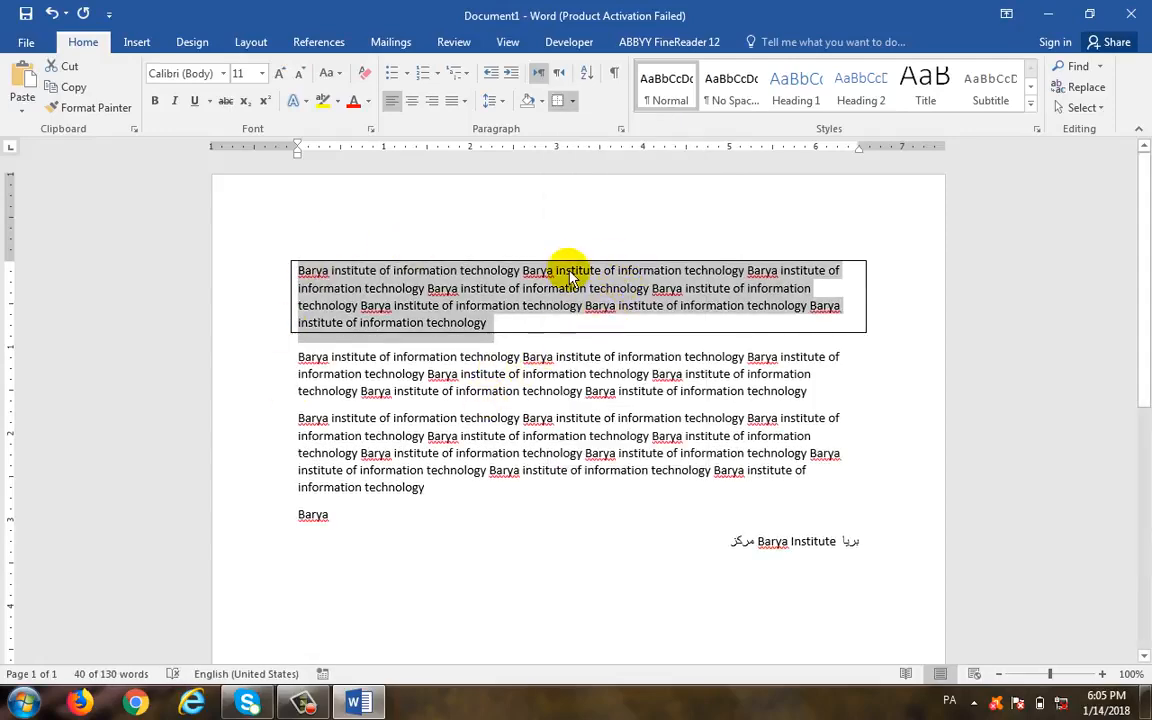
click(542, 101)
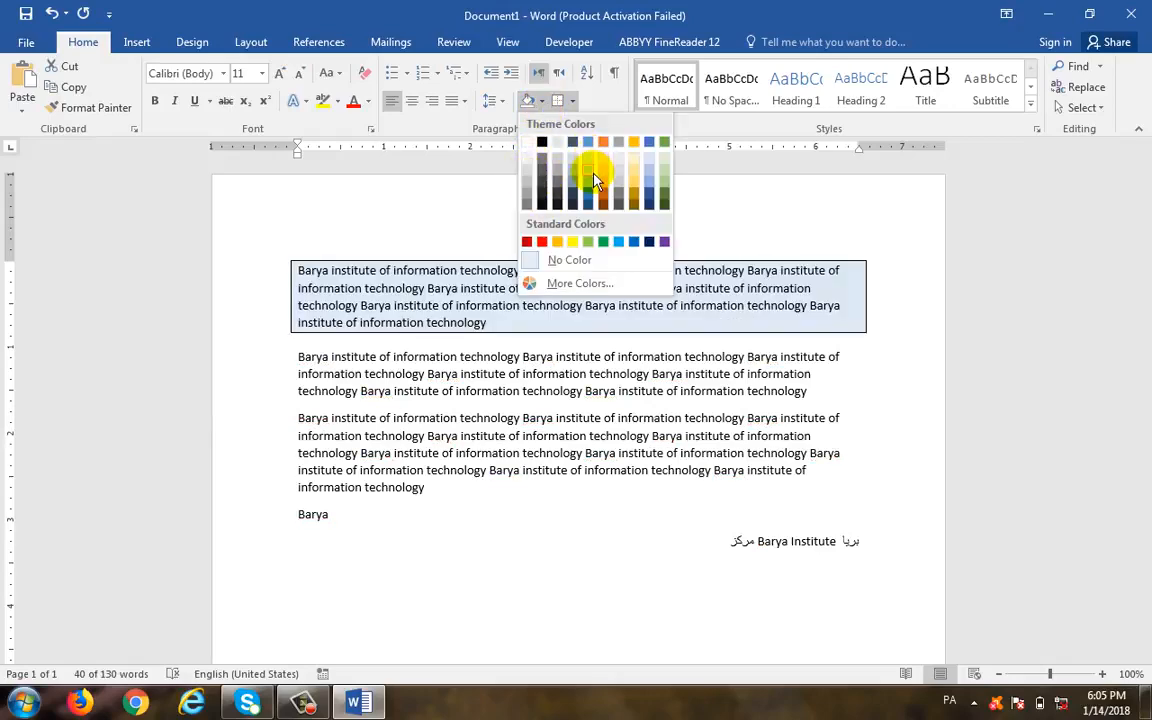
click(587, 173)
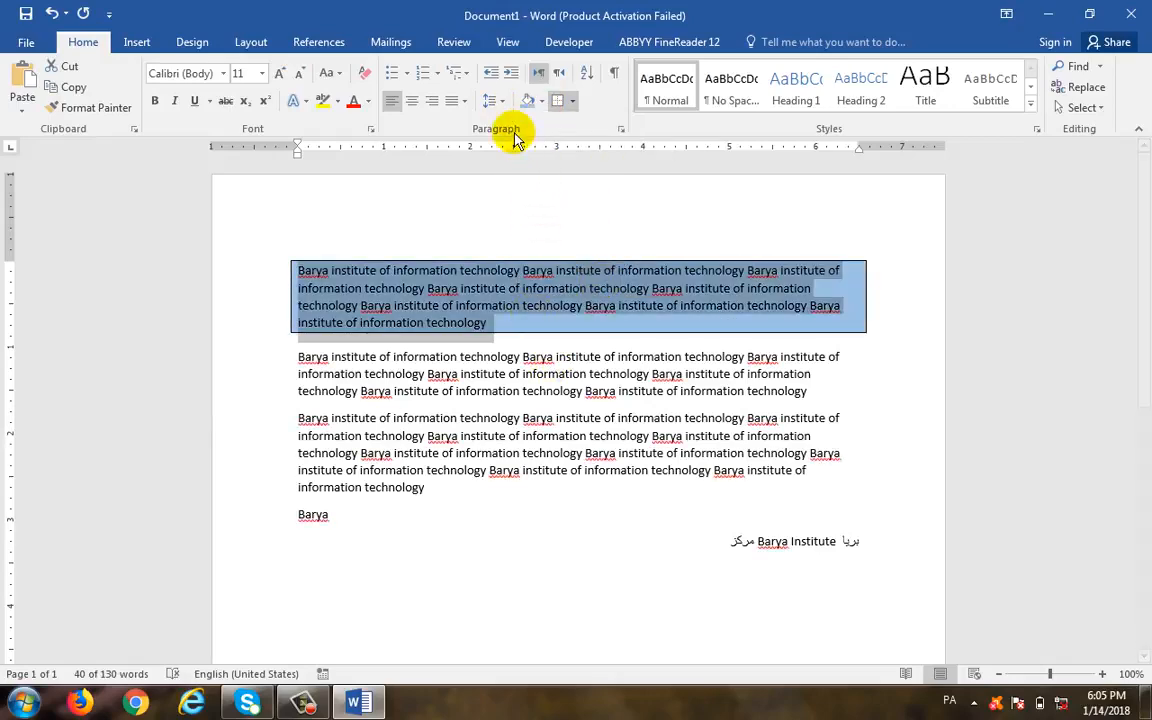
View the full paragraph settings for the shaded paragraph and close them without changing anything.
click(620, 128)
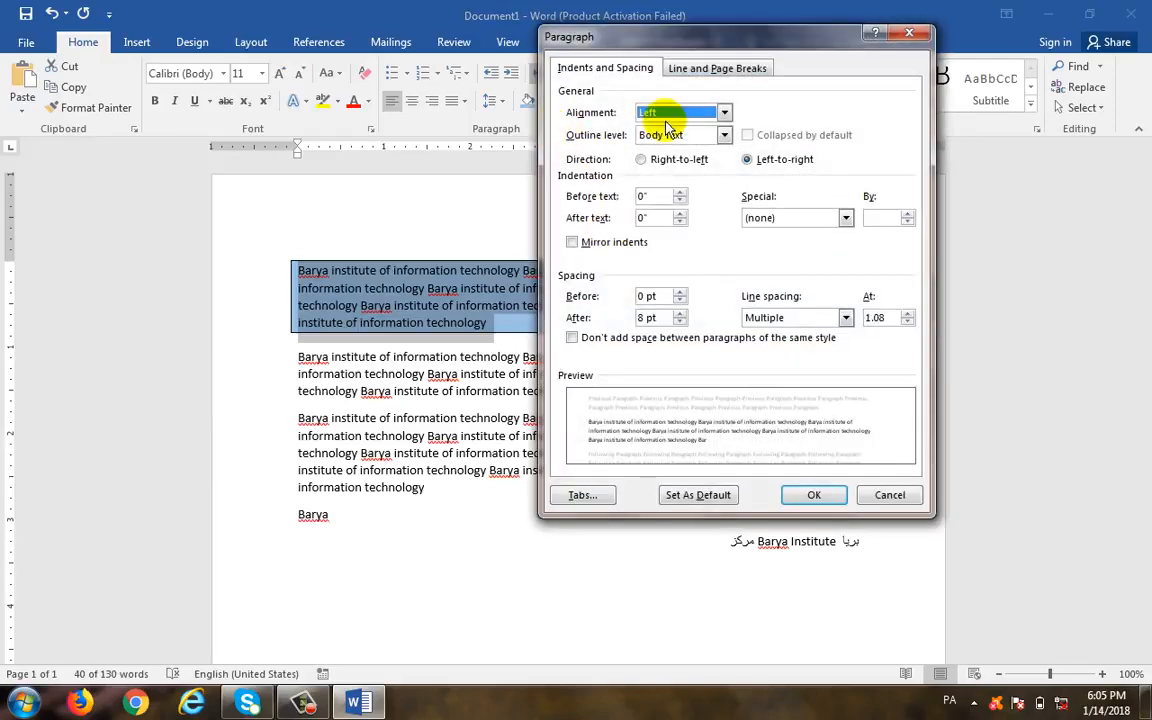
click(905, 33)
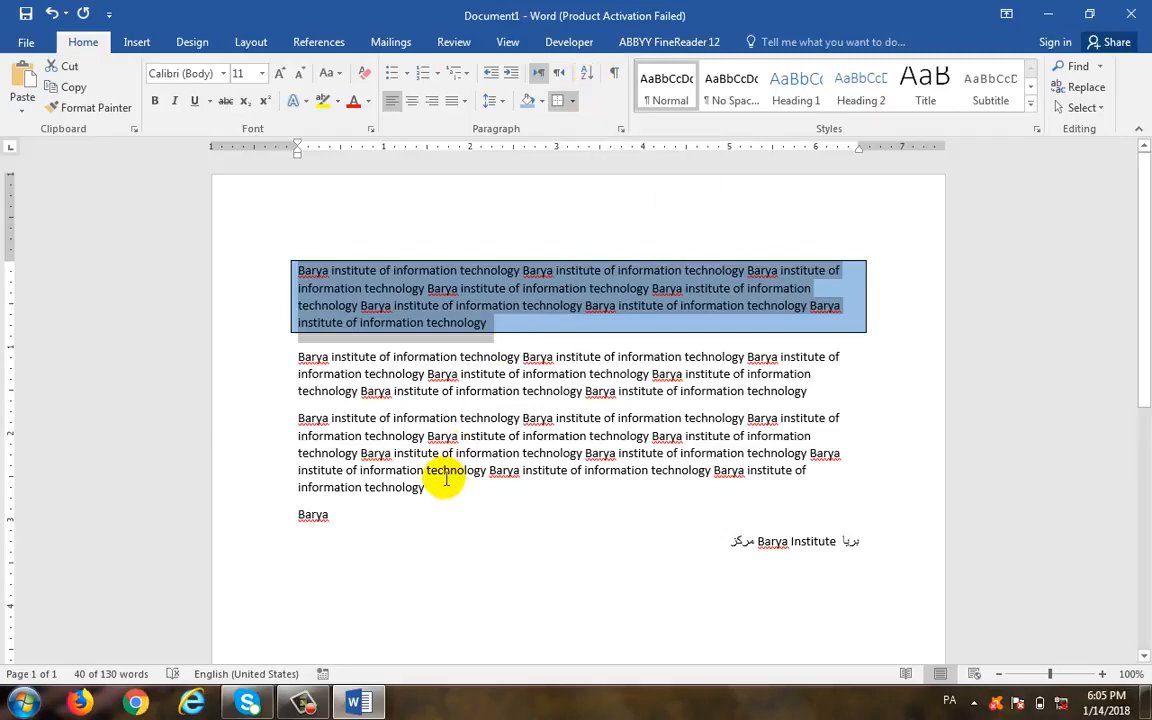
Start a left-to-right English line below the mixed-language line and enter four people's names, each on its own line.
click(445, 561)
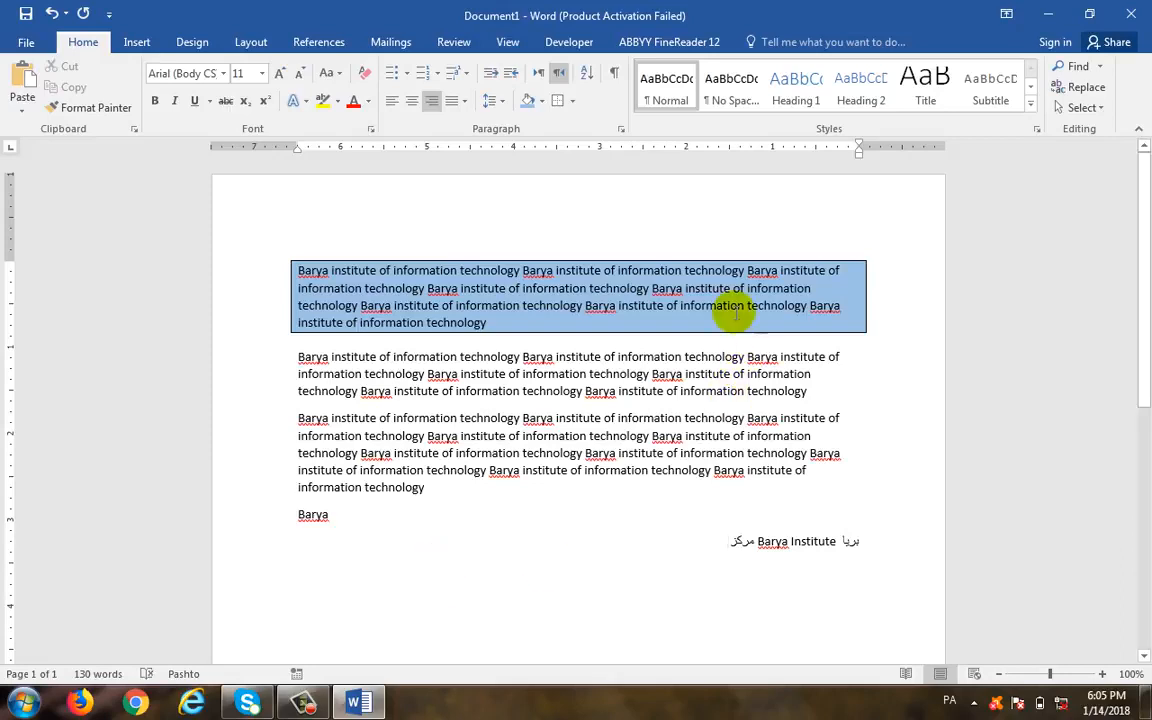
click(538, 72)
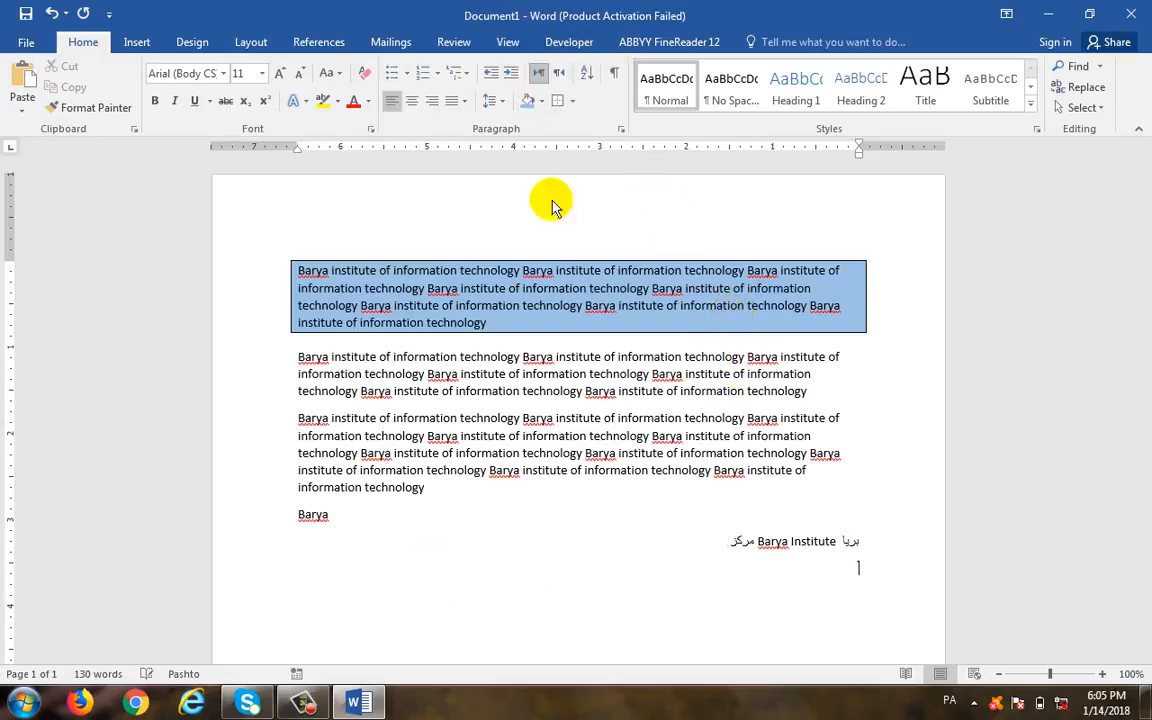
key(alt+shift)
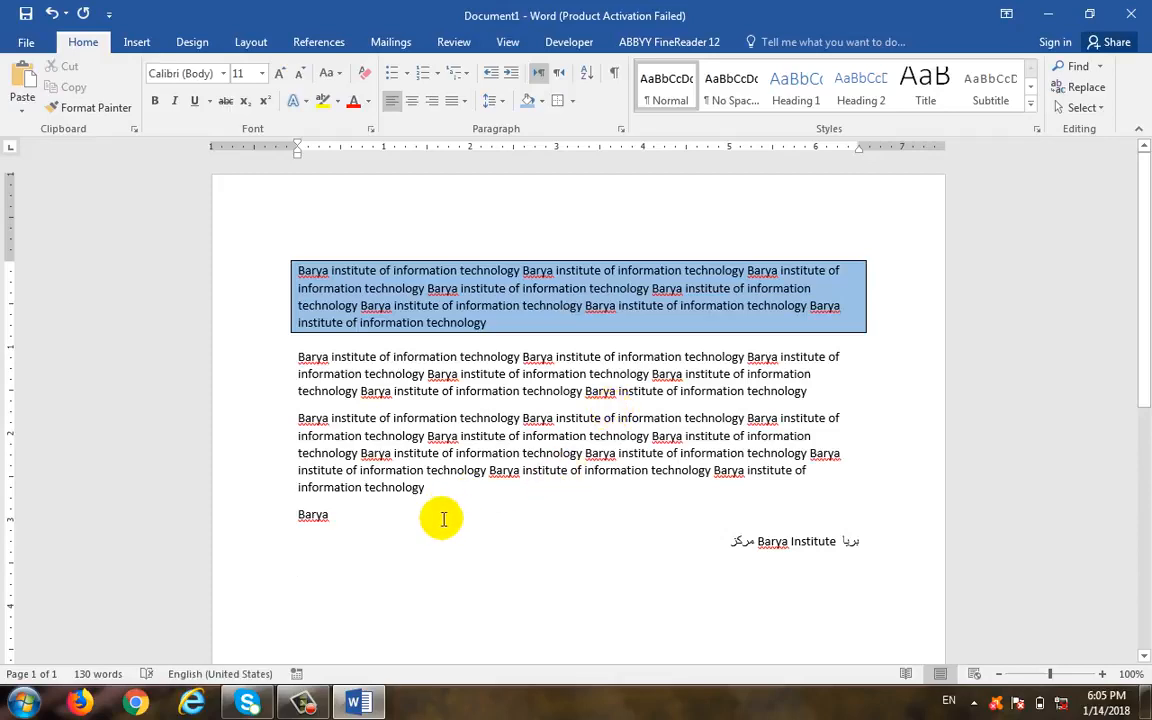
text(wal)
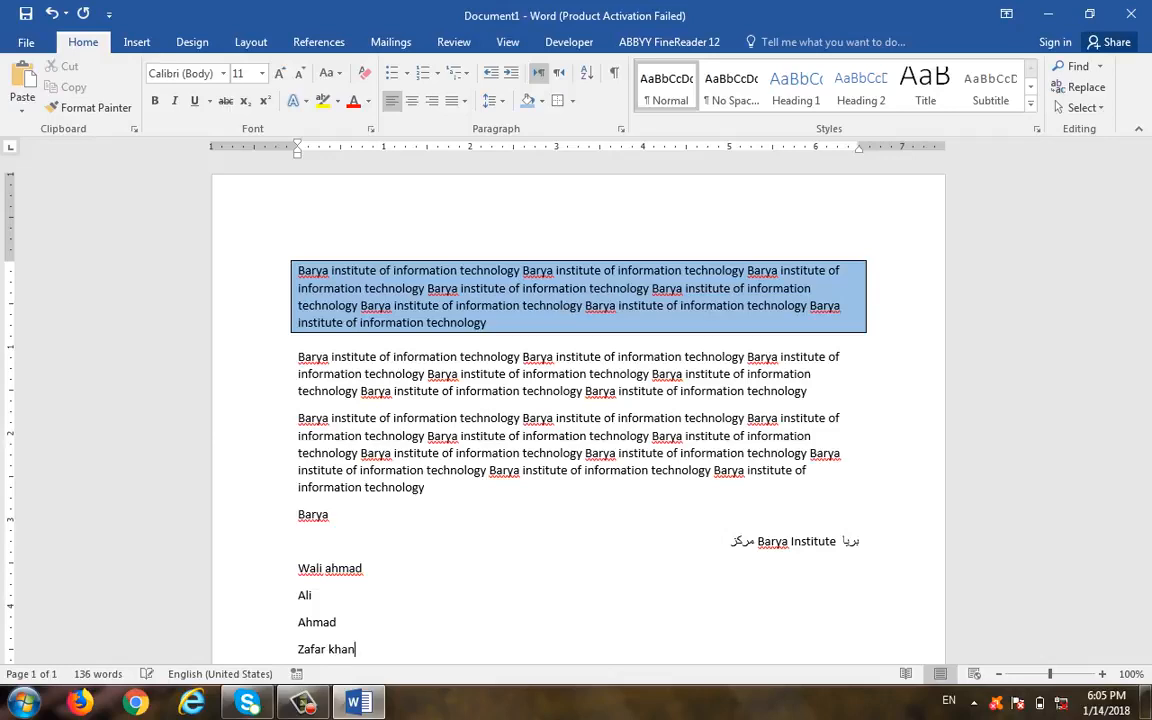
key(Return)
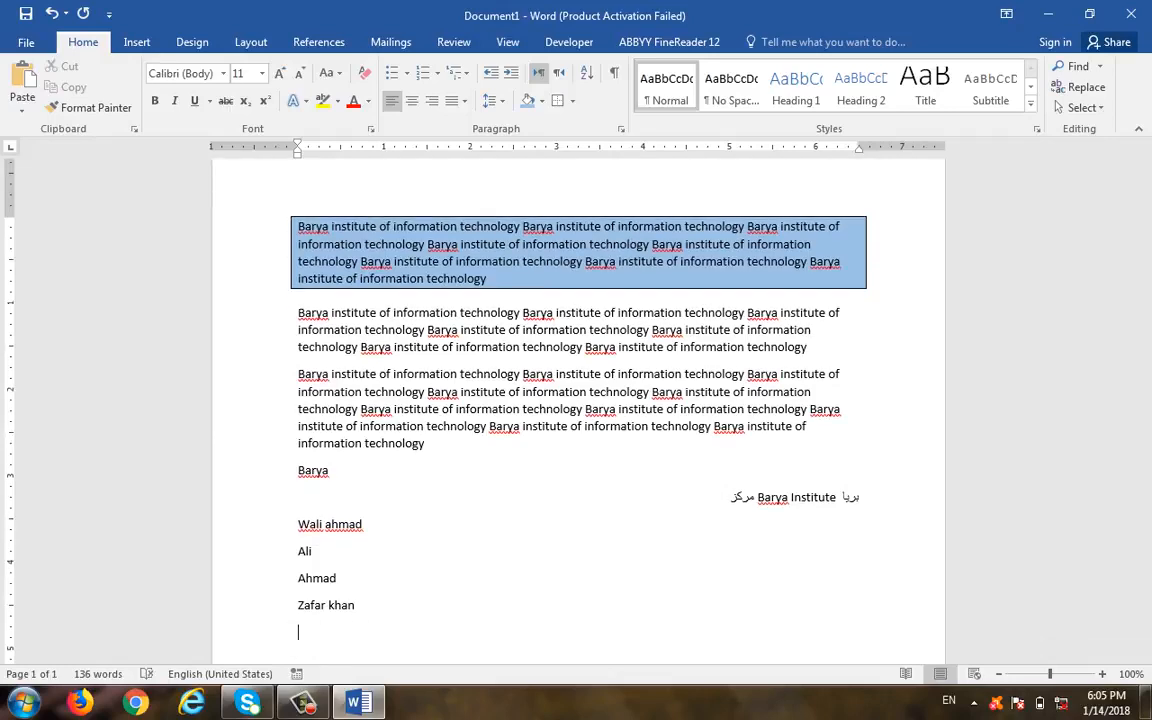
Move the fourth name in the list above the third one, leaving no blank line between them.
key(Up)
key(shift+Down)
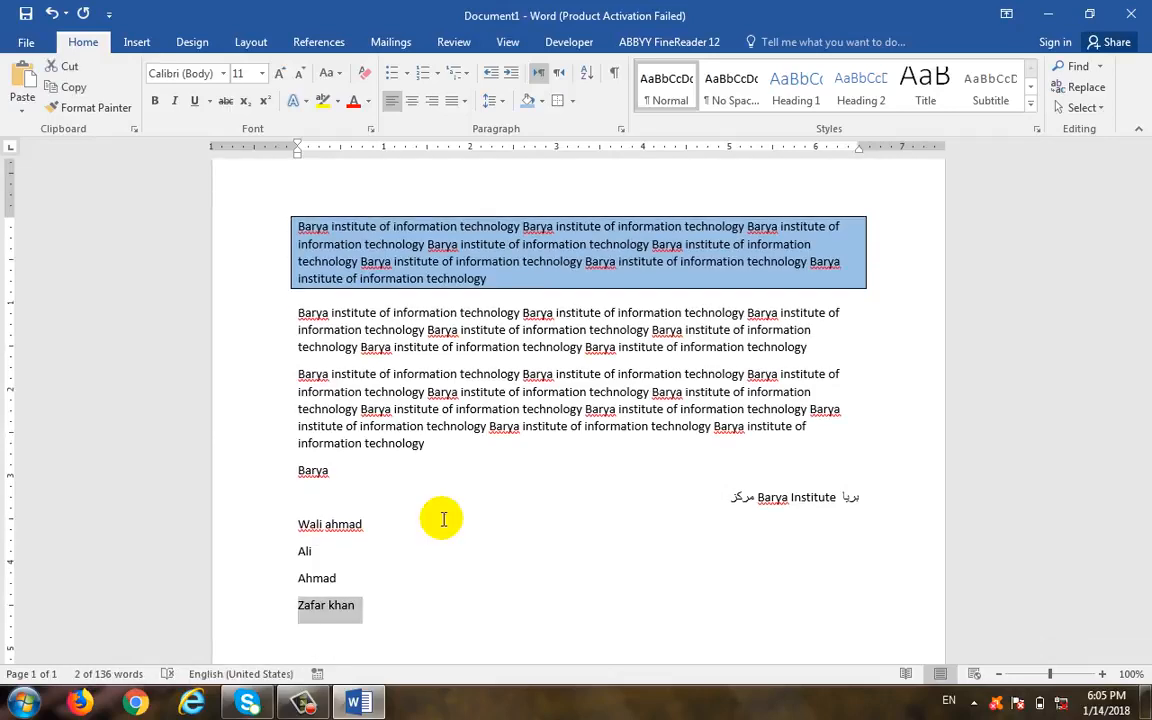
key(ctrl+x)
key(Up)
key(Return)
key(Up)
key(ctrl+v)
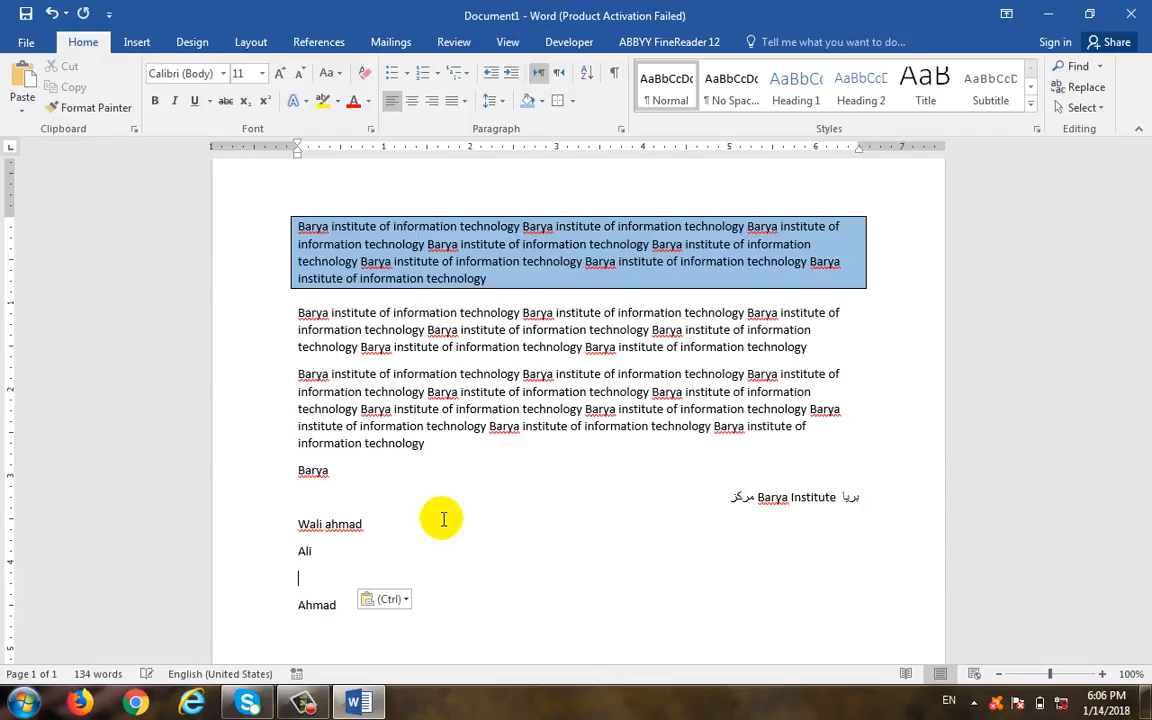
key(Delete)
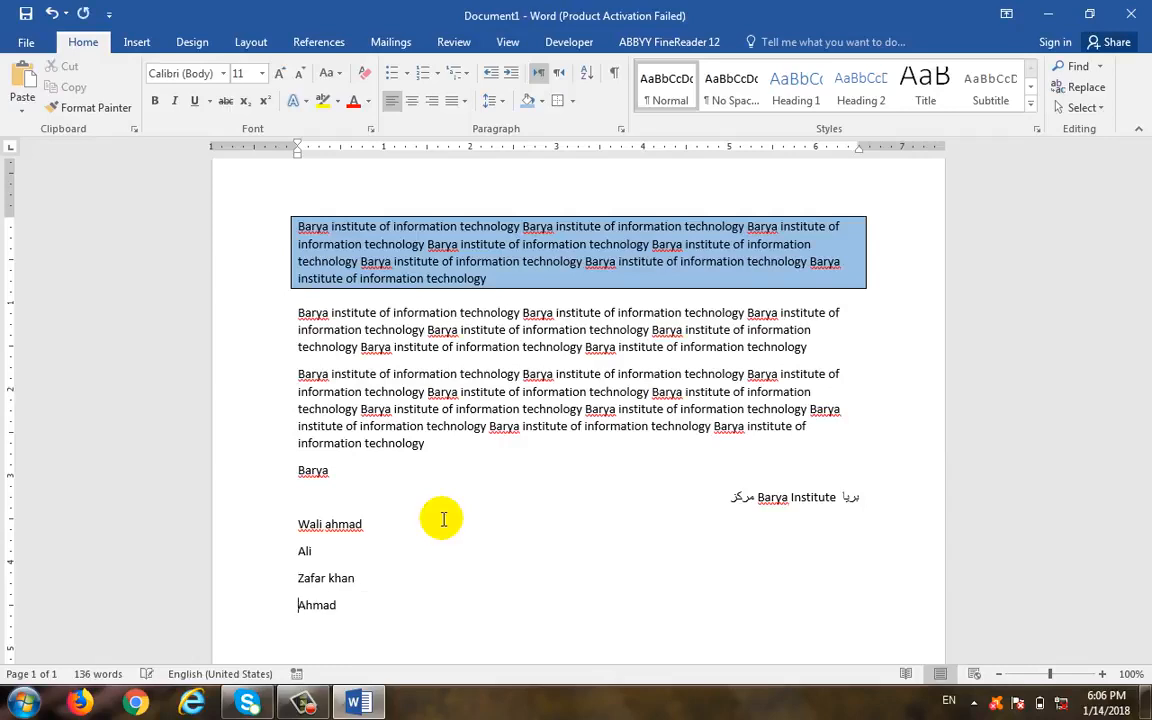
Sort the four names in the list by paragraphs as text in ascending order.
drag(373, 615, 283, 537)
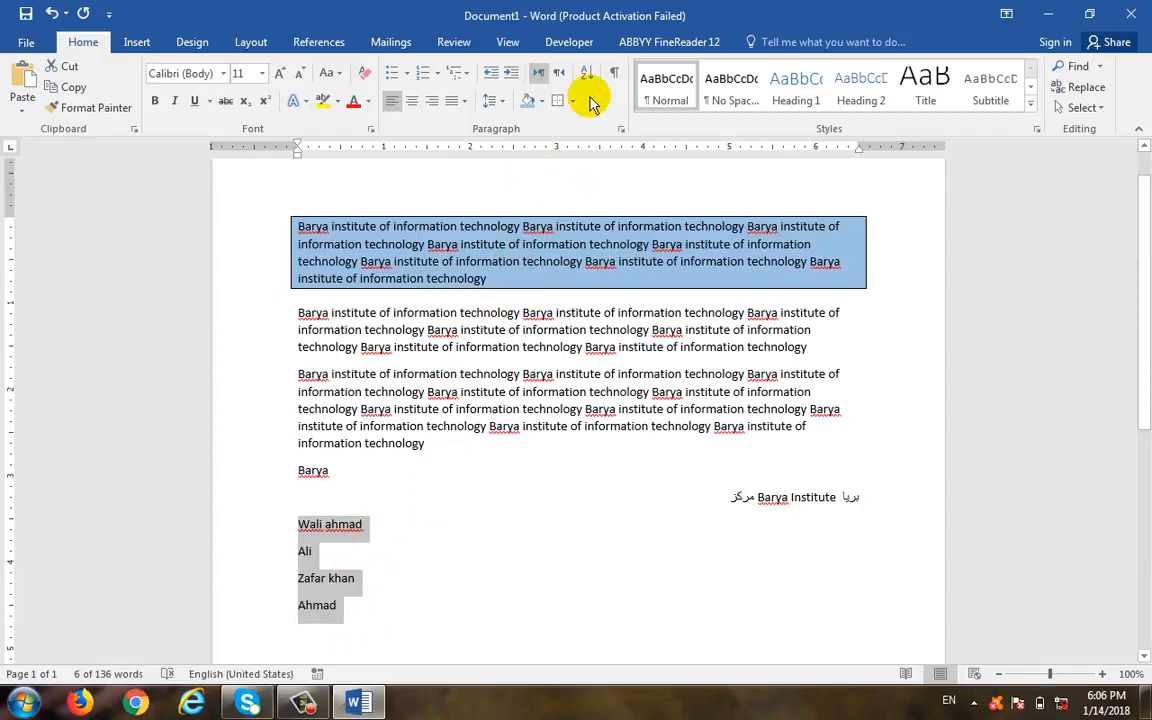
click(587, 72)
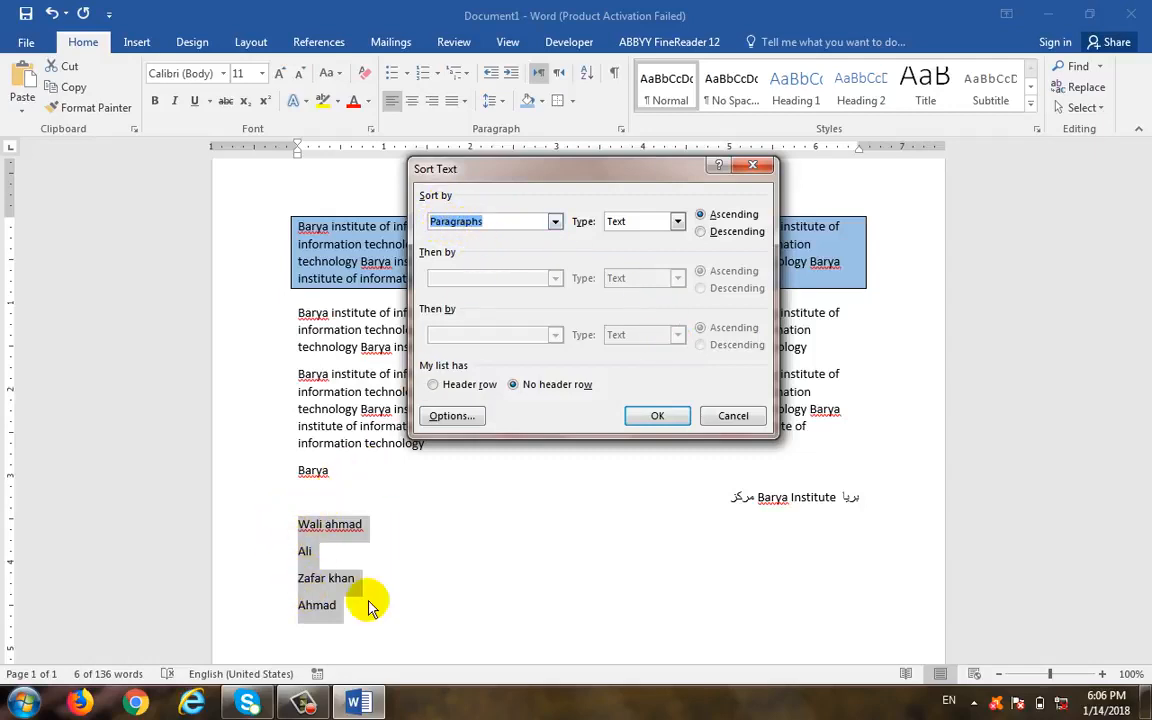
click(555, 223)
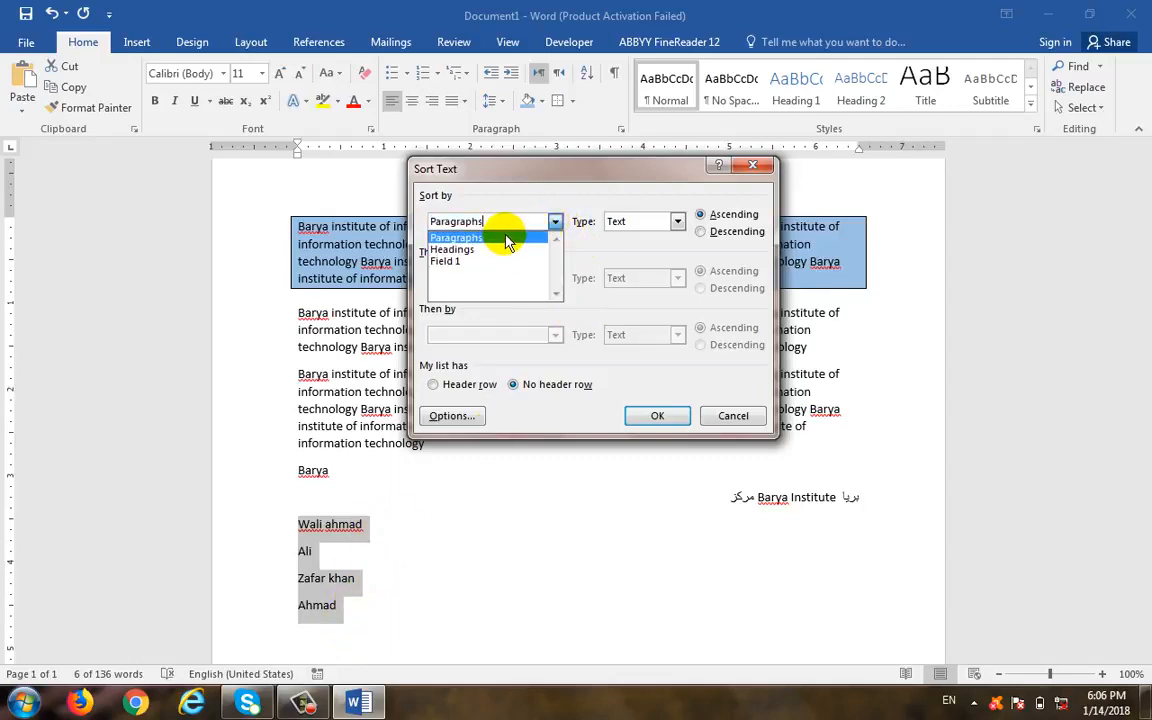
click(518, 238)
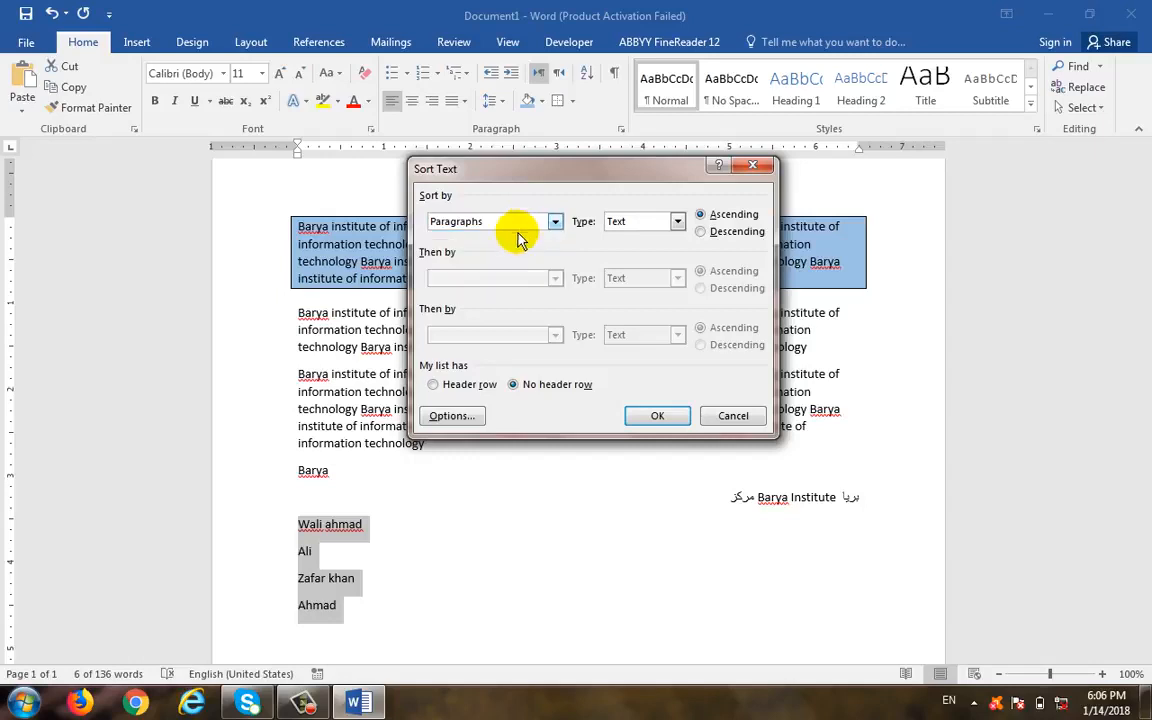
click(643, 226)
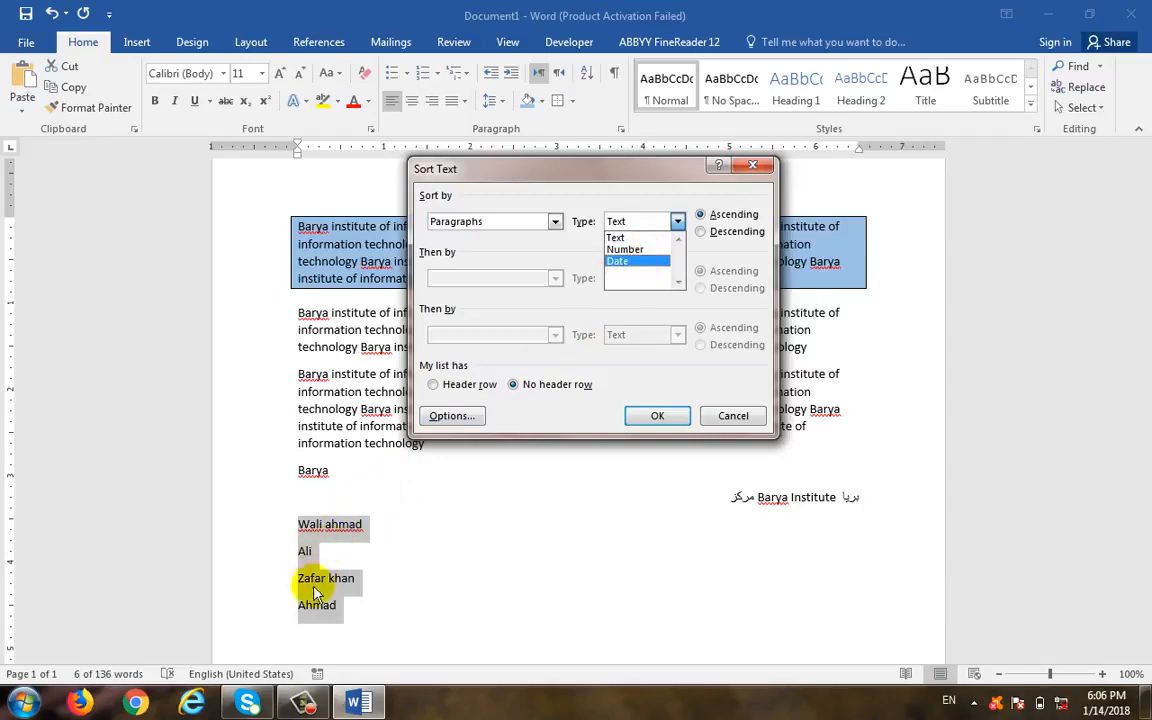
click(648, 233)
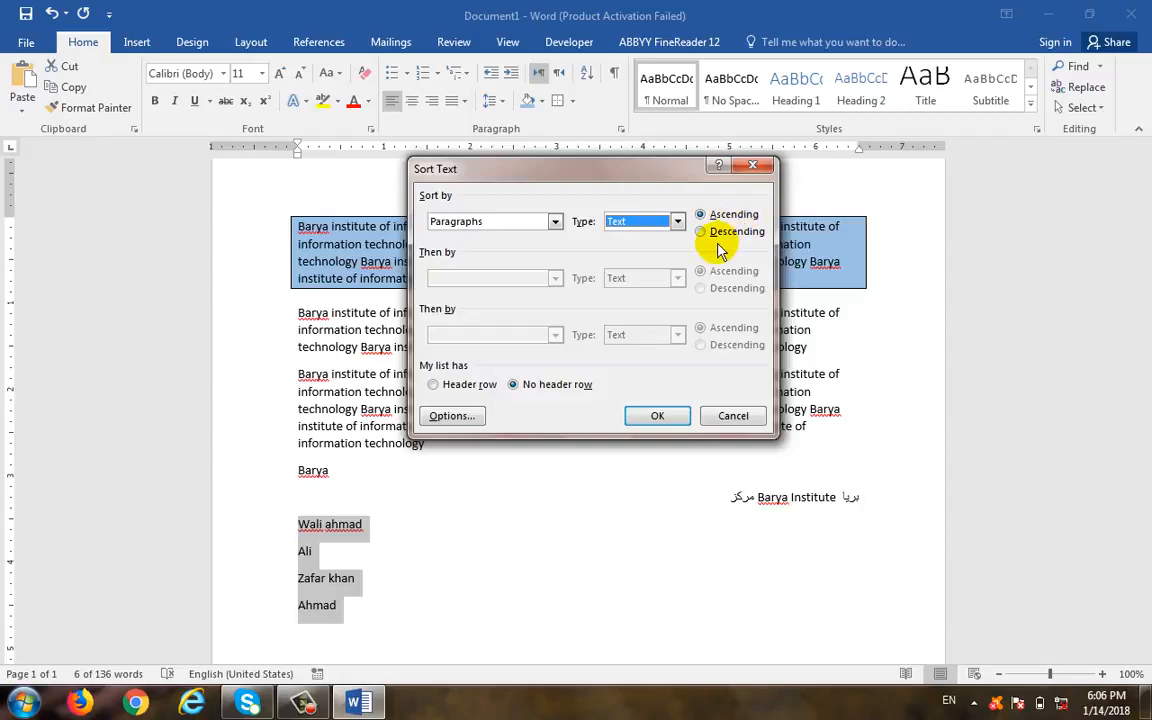
click(680, 414)
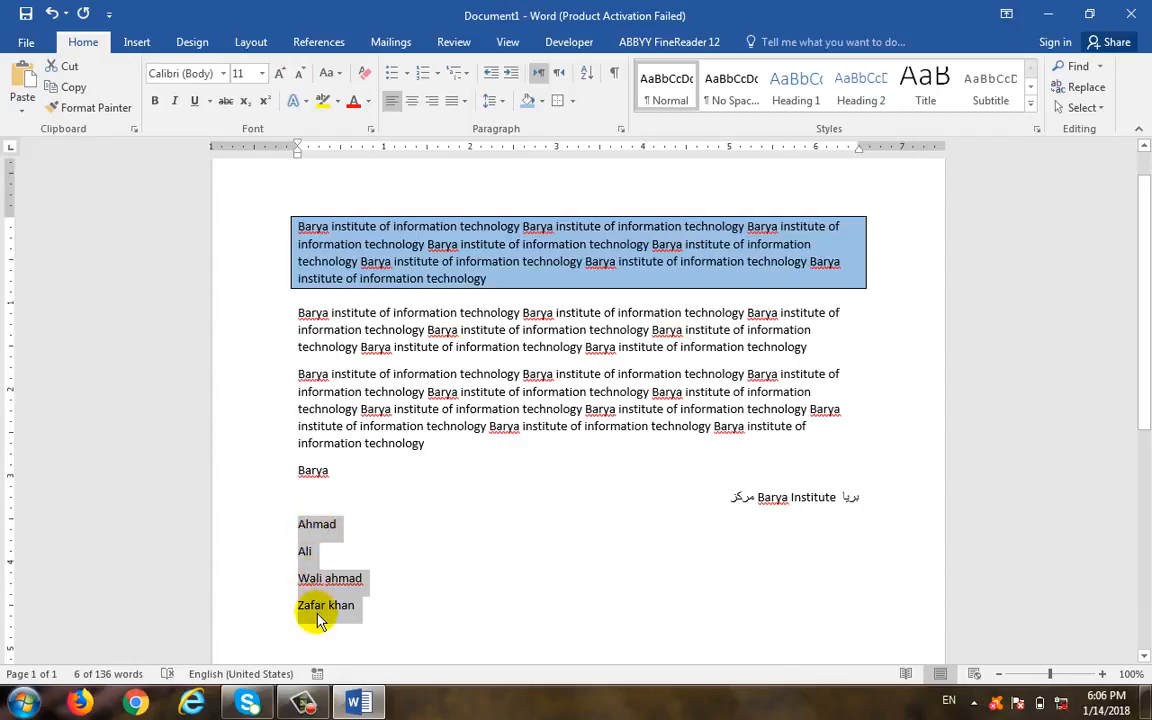
Sort the selected list of four names by paragraphs as text in descending order.
click(588, 73)
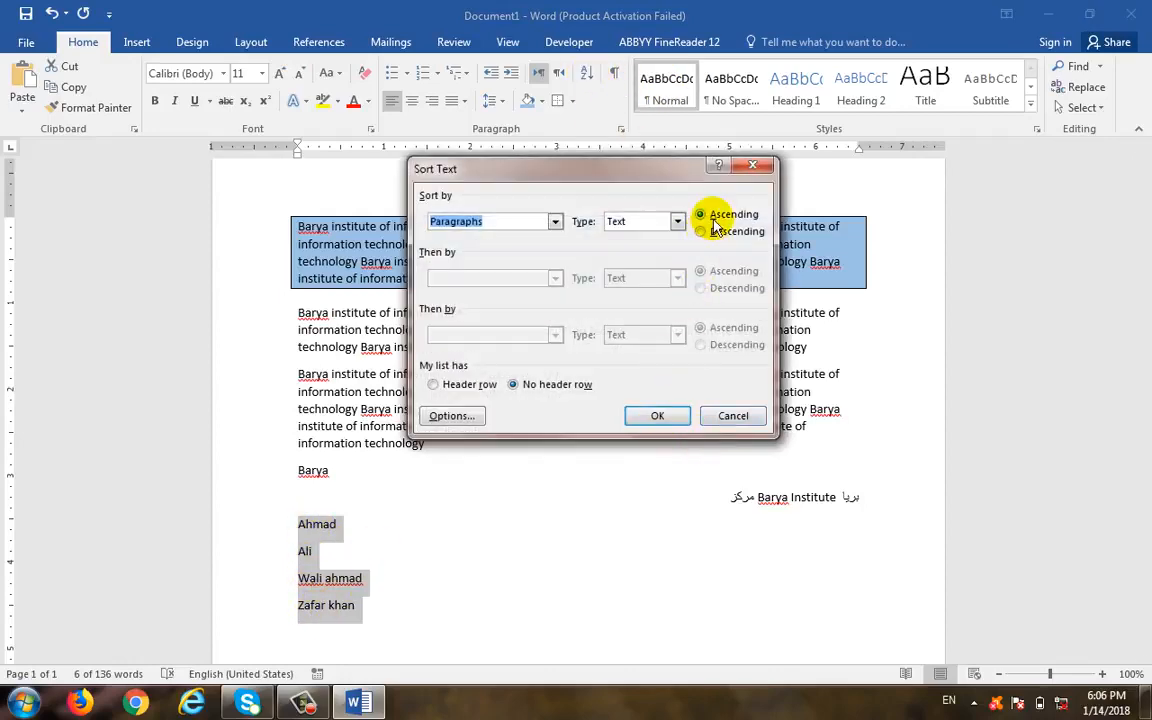
click(726, 235)
click(660, 416)
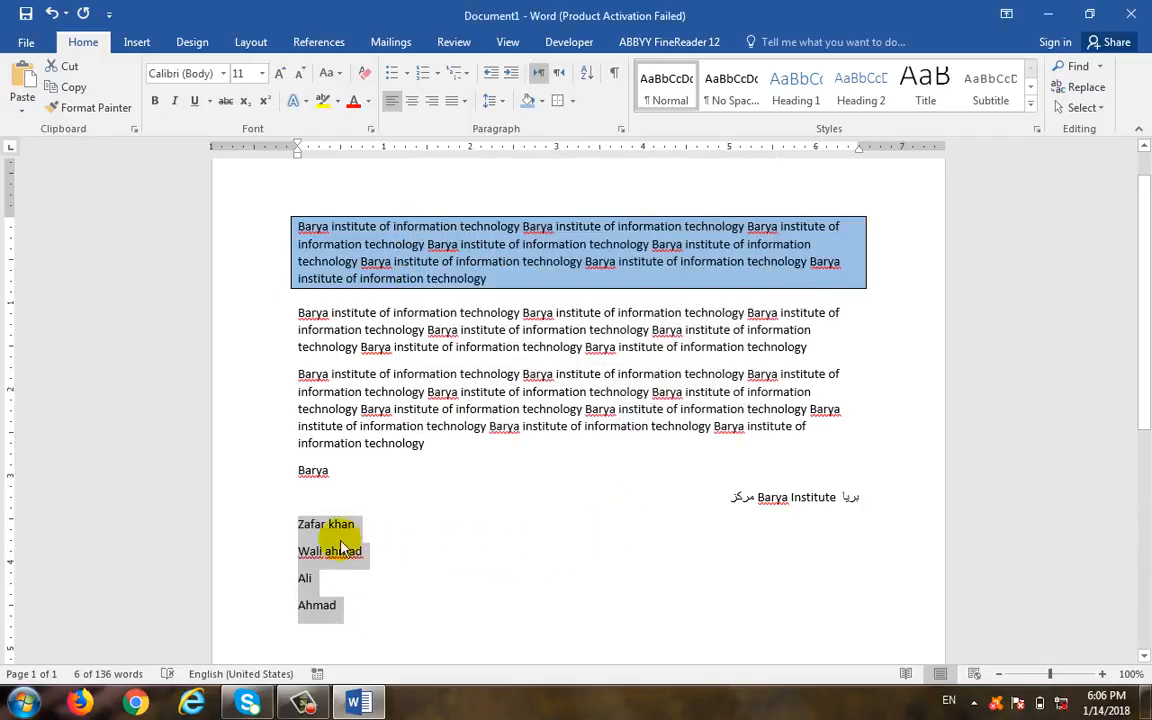
click(592, 74)
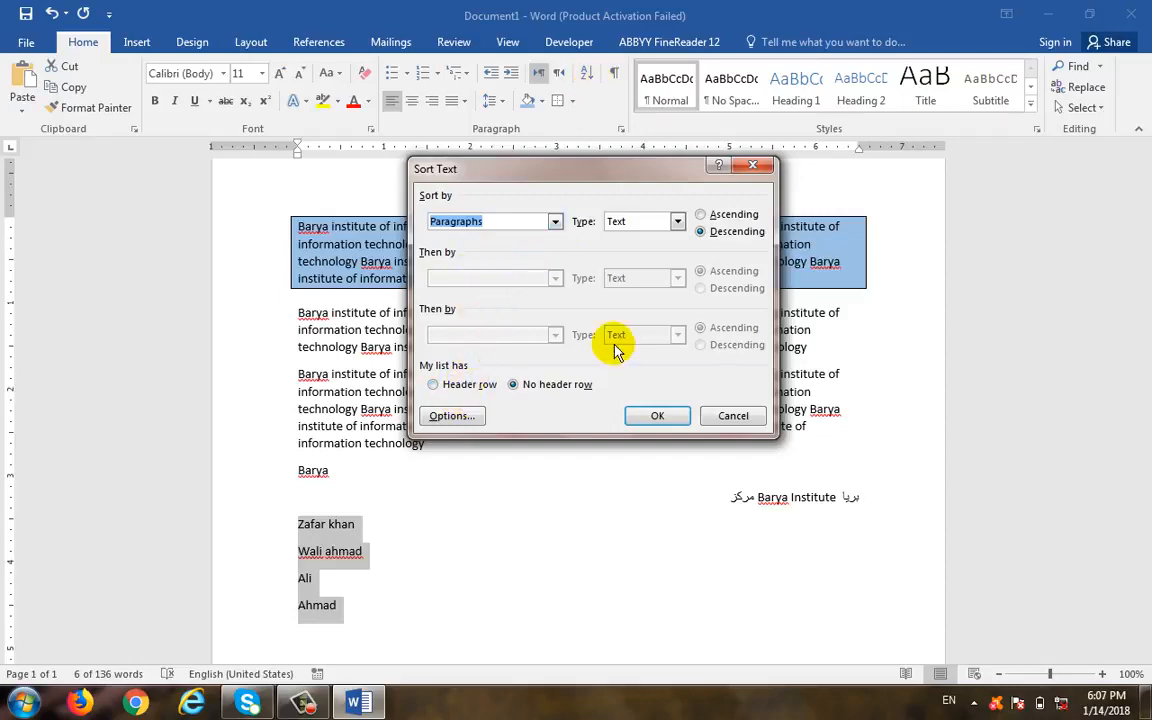
click(740, 415)
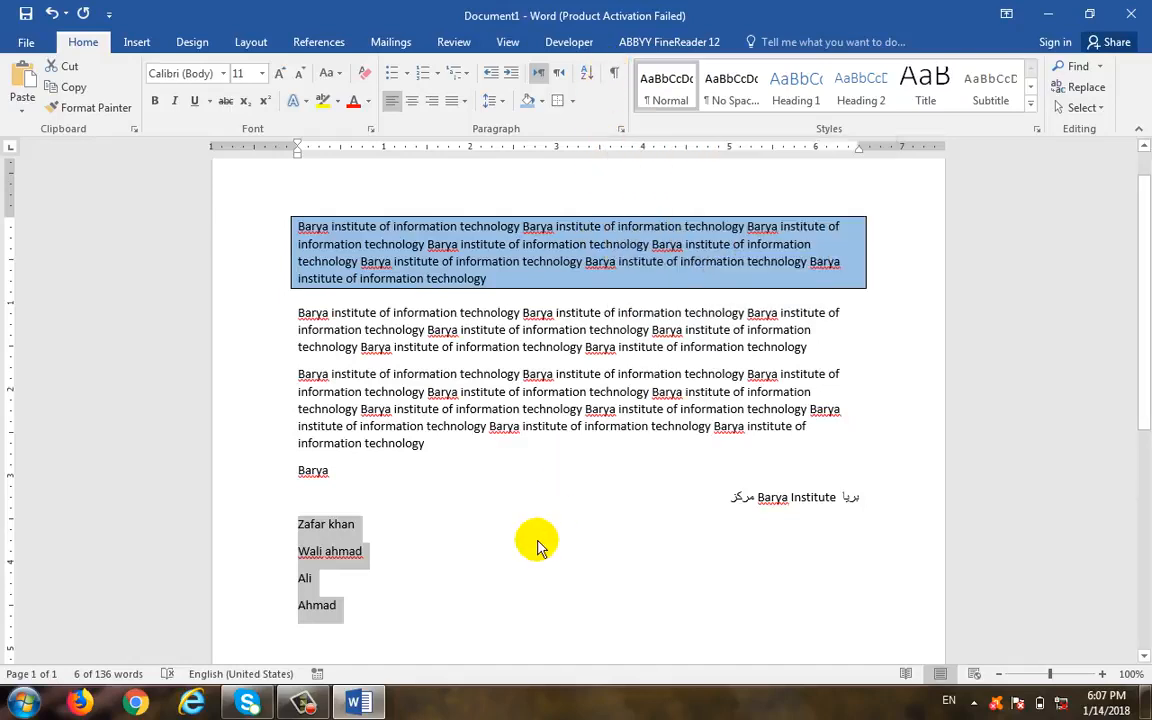
Show the formatting marks and try a space and tabs after the third name in the list.
click(555, 496)
click(614, 73)
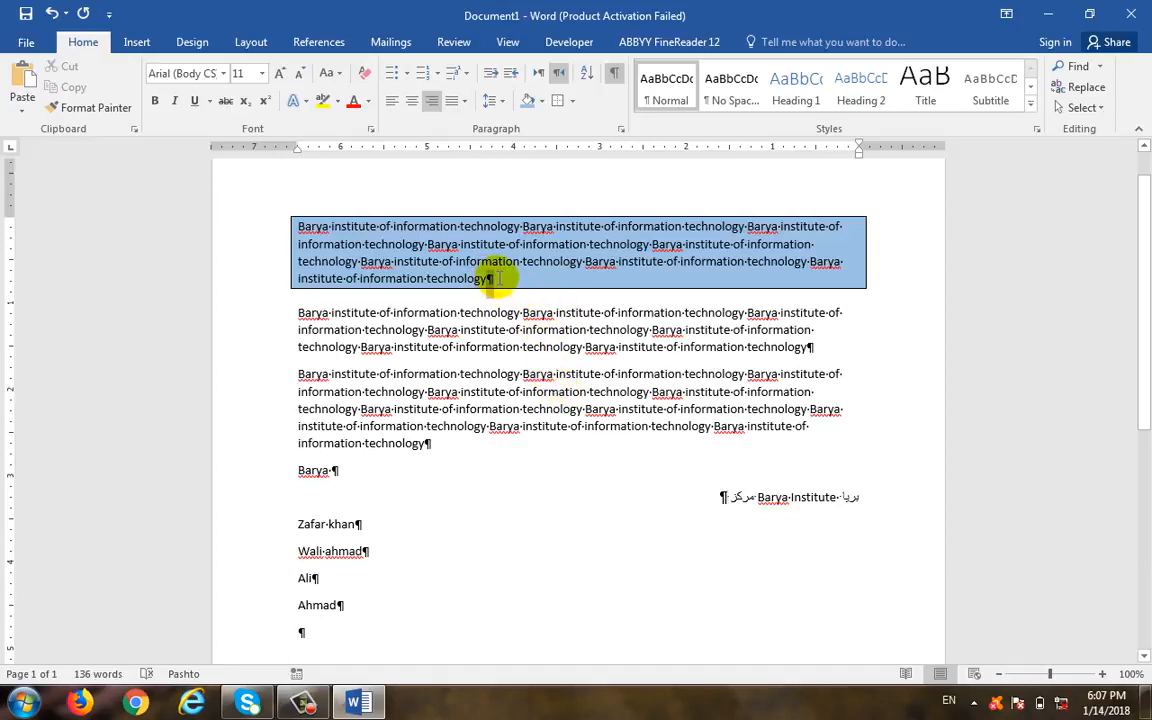
drag(495, 278, 499, 283)
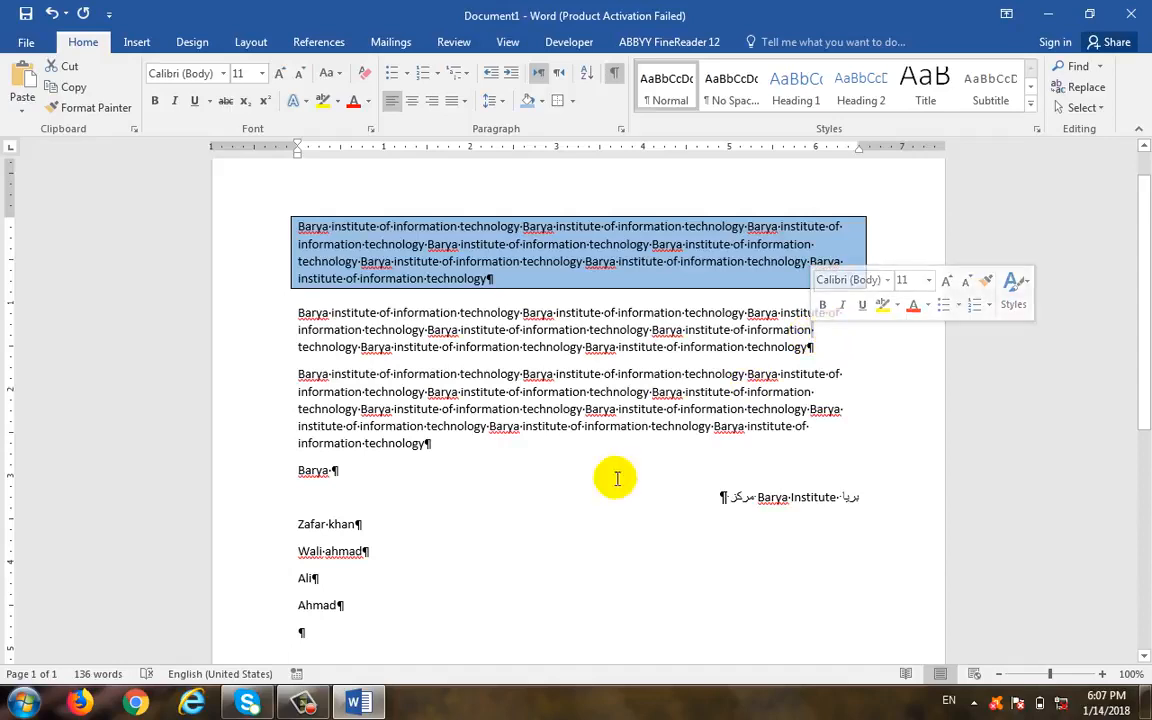
click(505, 587)
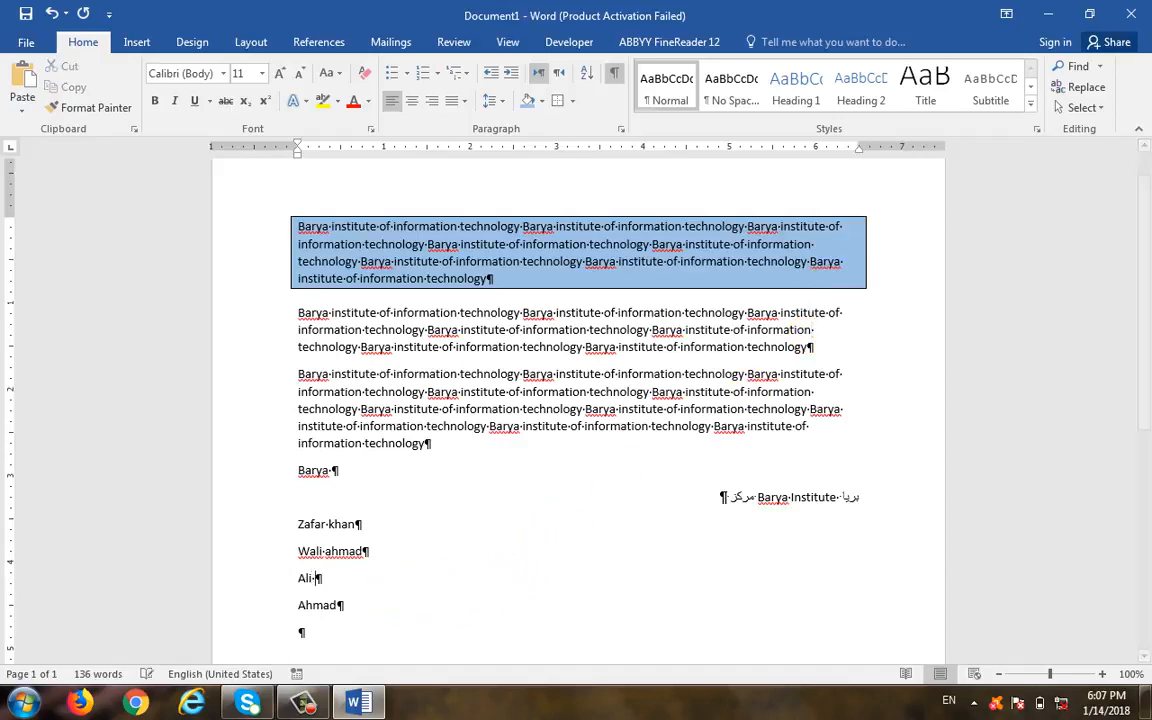
key(Tab)
key(Tab)
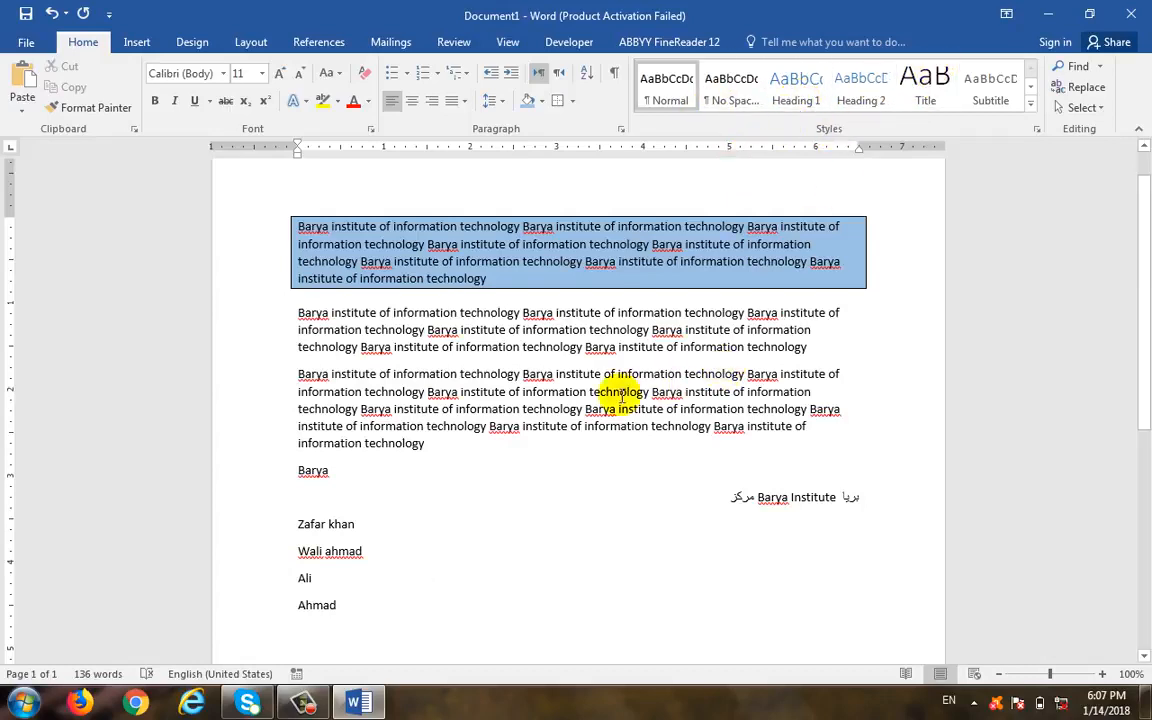
scroll(620, 410, up, 1)
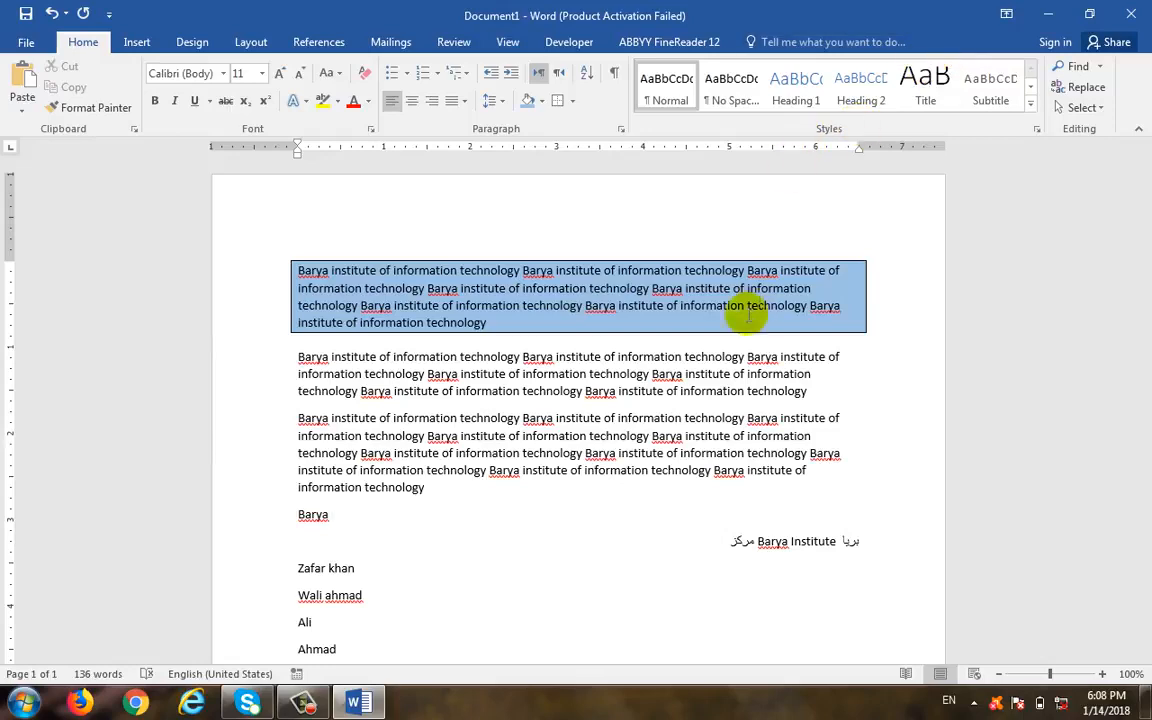
click(398, 541)
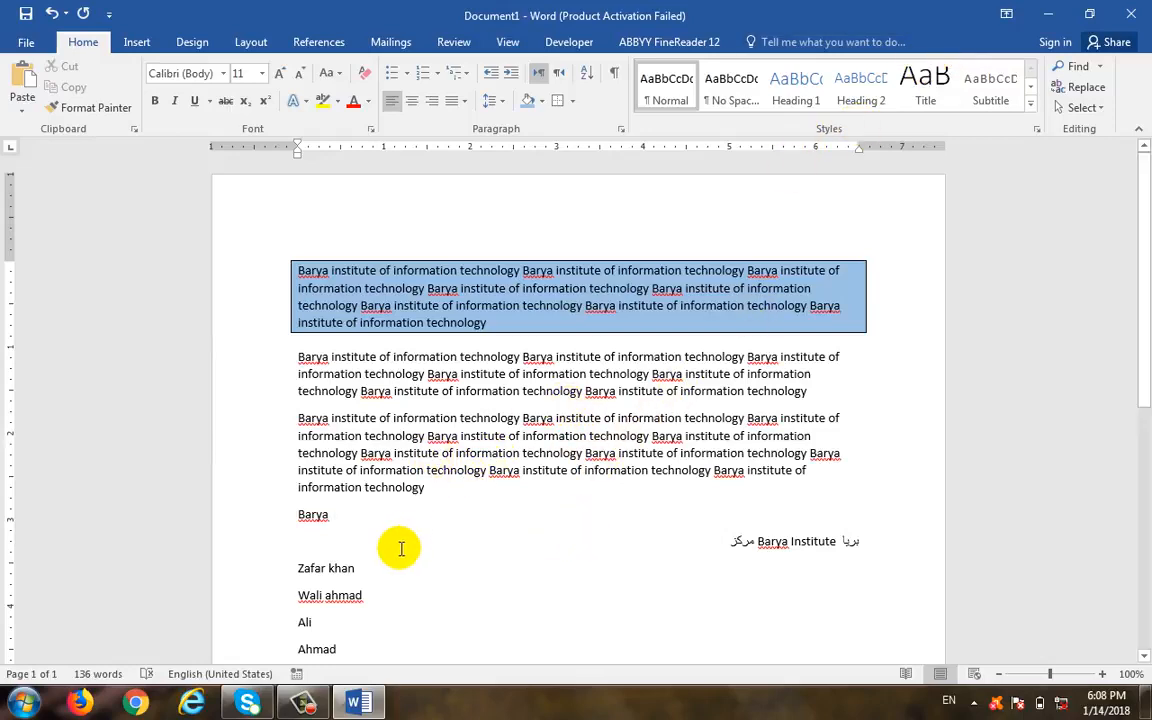
click(362, 566)
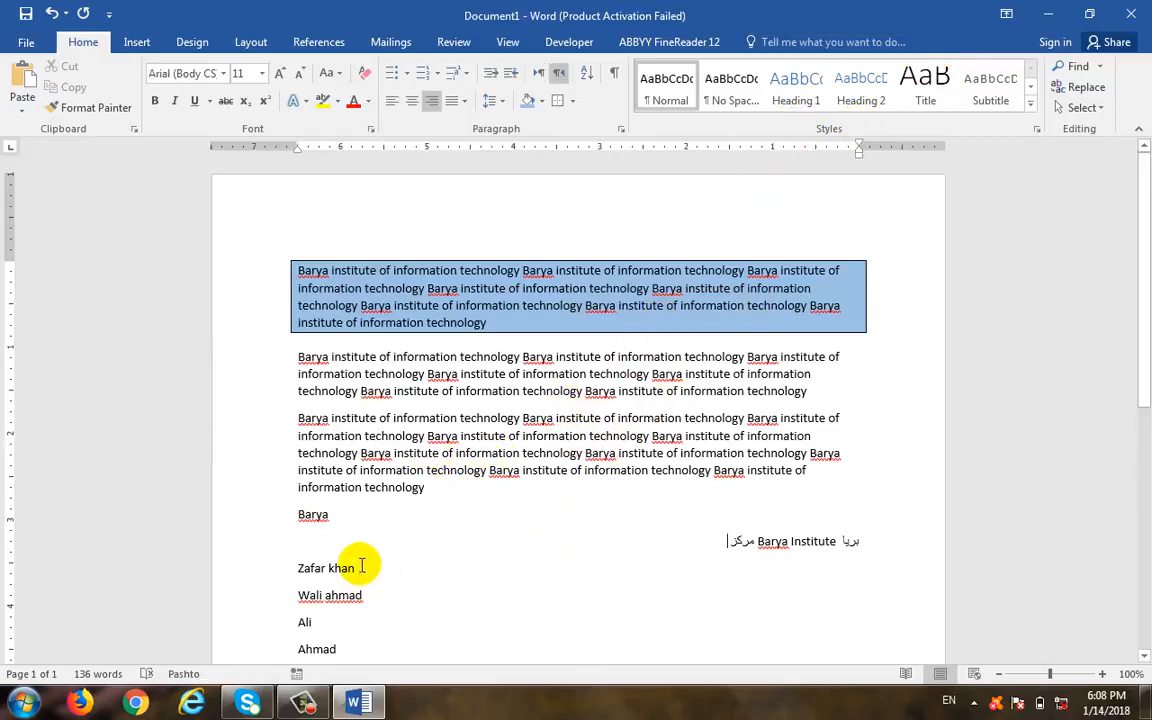
click(380, 543)
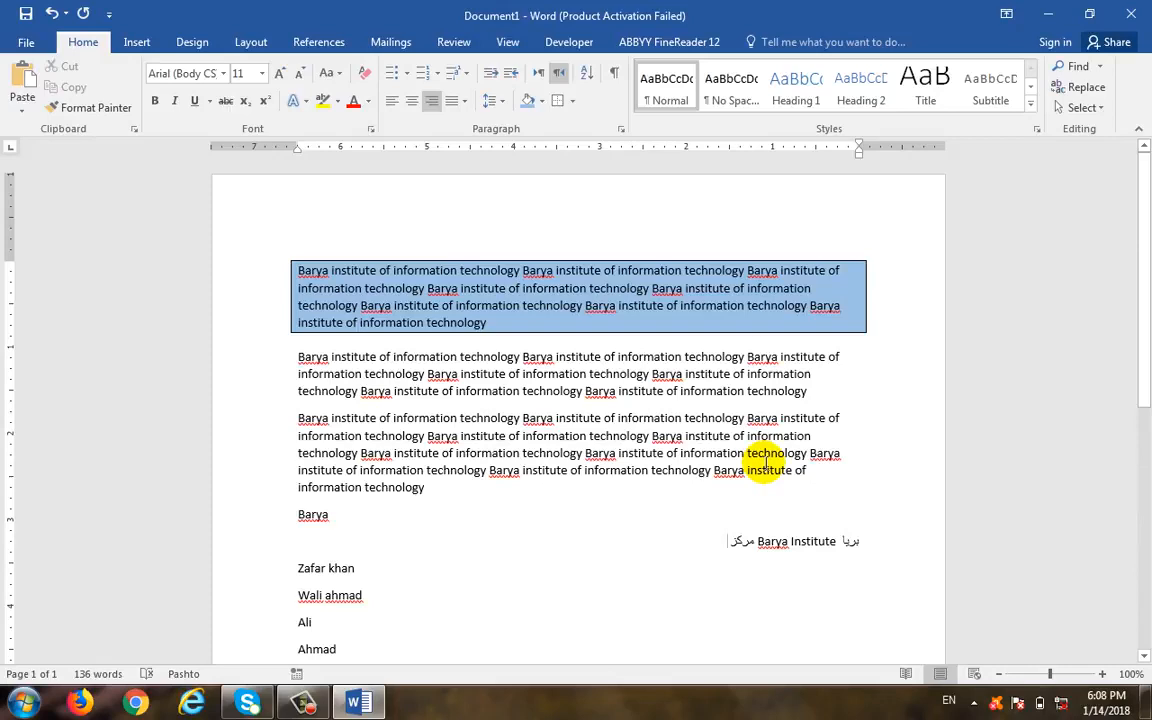
click(457, 470)
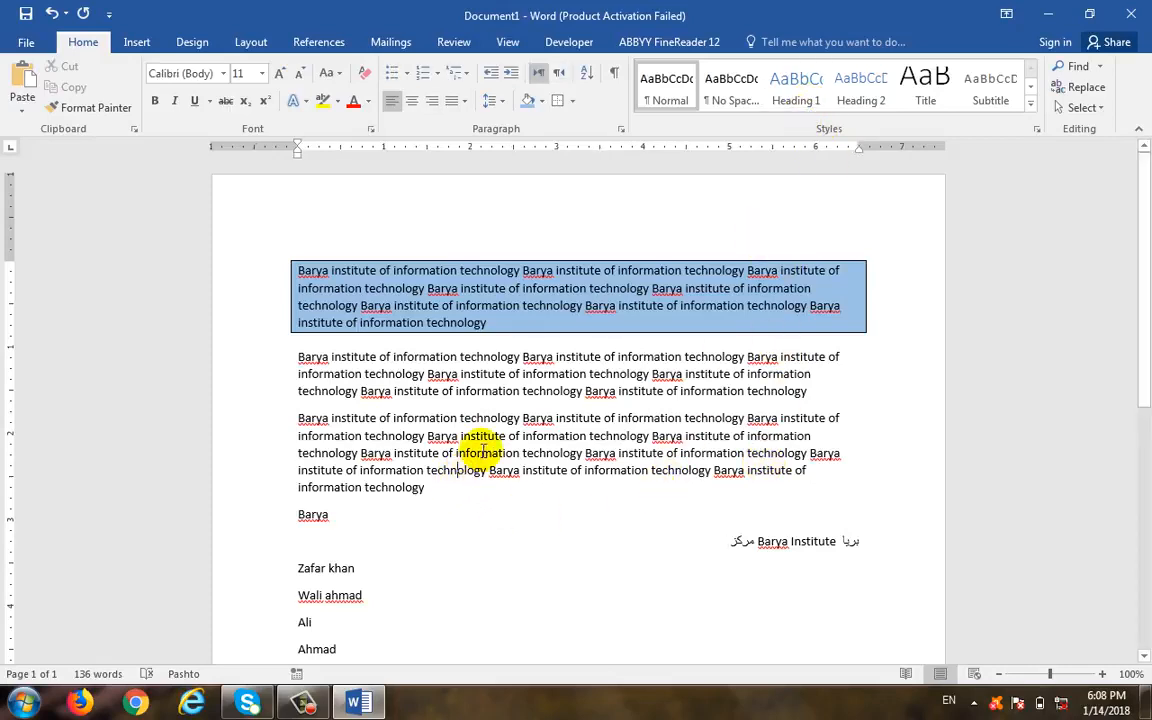
Format the first name in the list manually with font size 20, red color and bold.
click(284, 569)
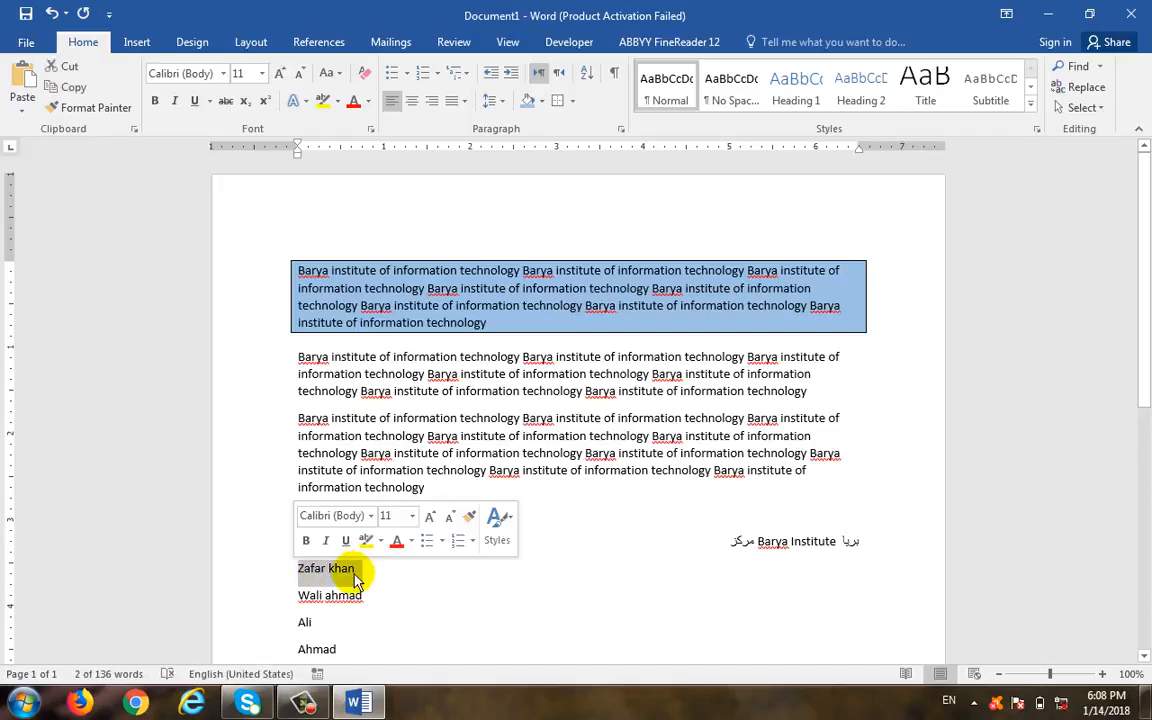
click(261, 73)
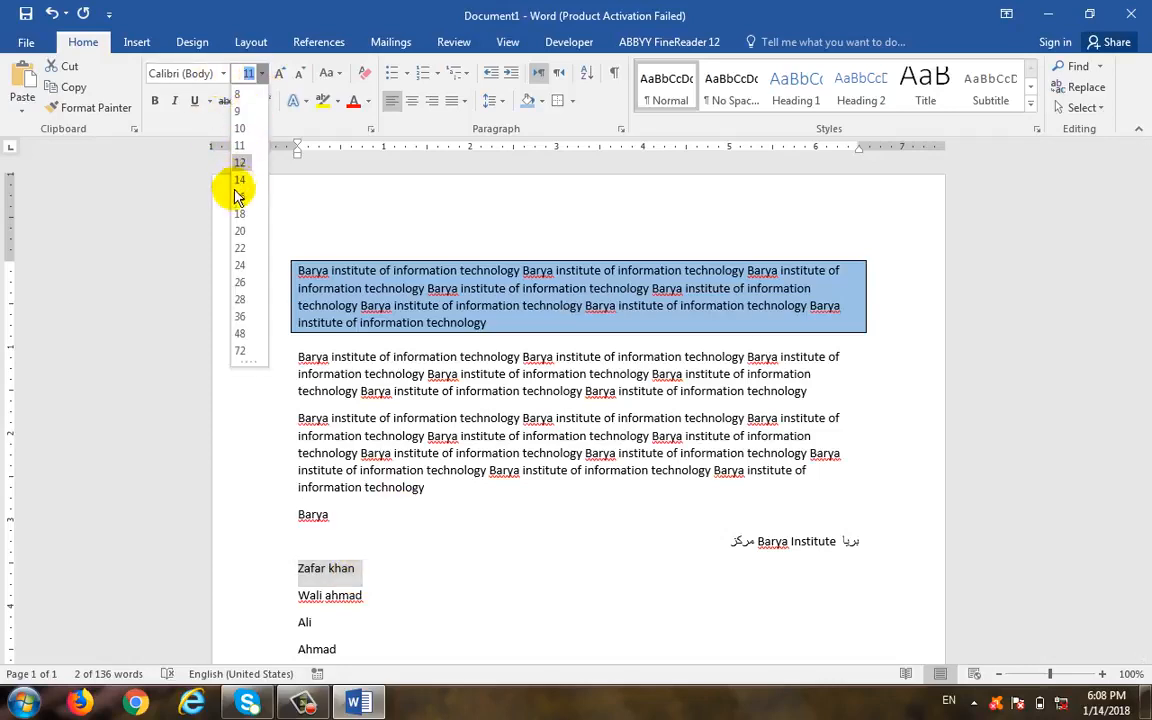
click(239, 231)
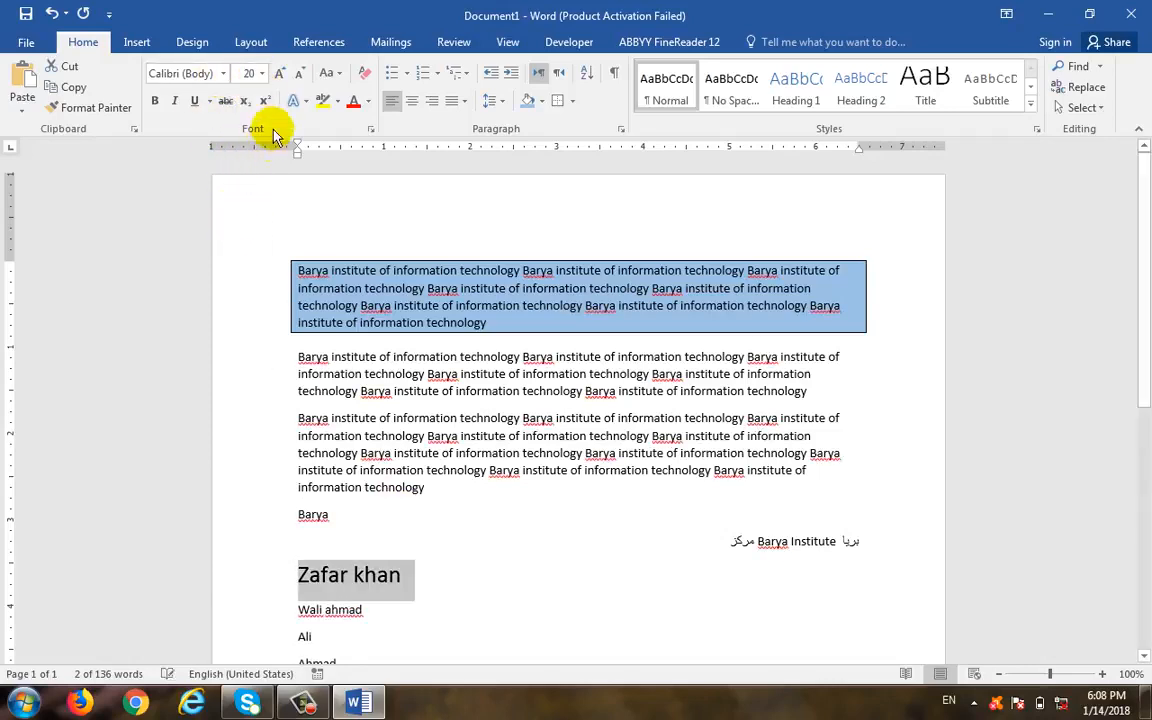
click(353, 103)
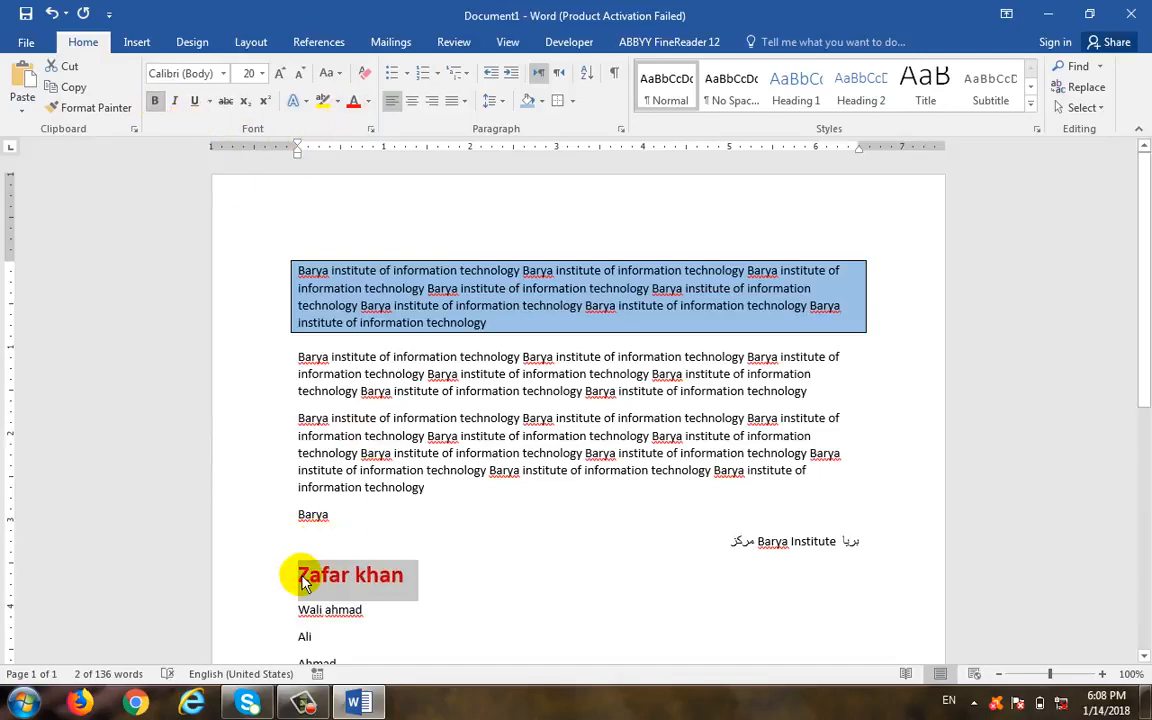
Compare the font settings of the last name in the list with those of the manually formatted first name.
scroll(419, 378, down, 3)
drag(352, 484, 299, 490)
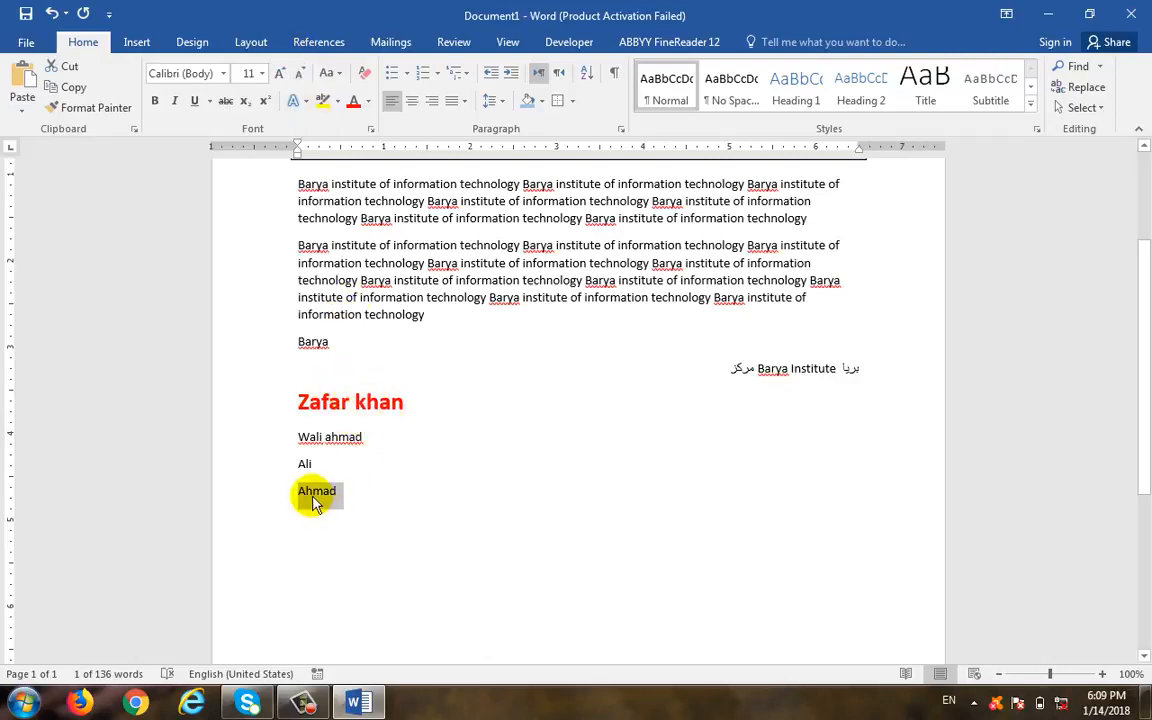
click(377, 396)
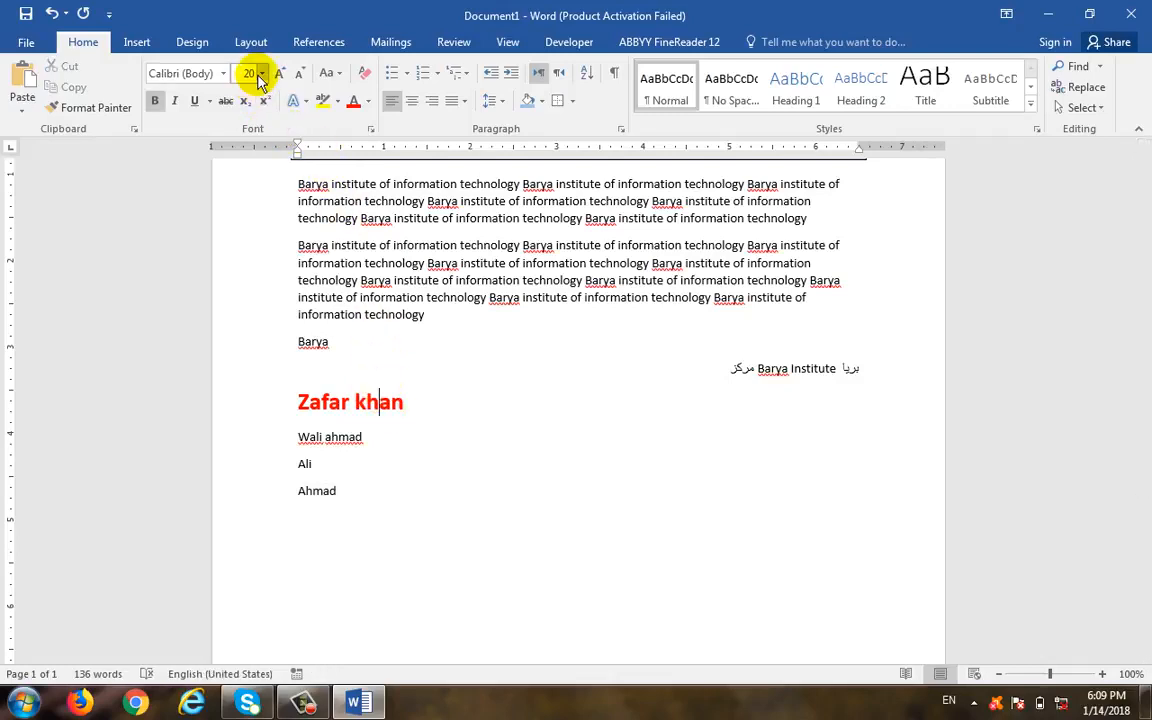
double_click(316, 491)
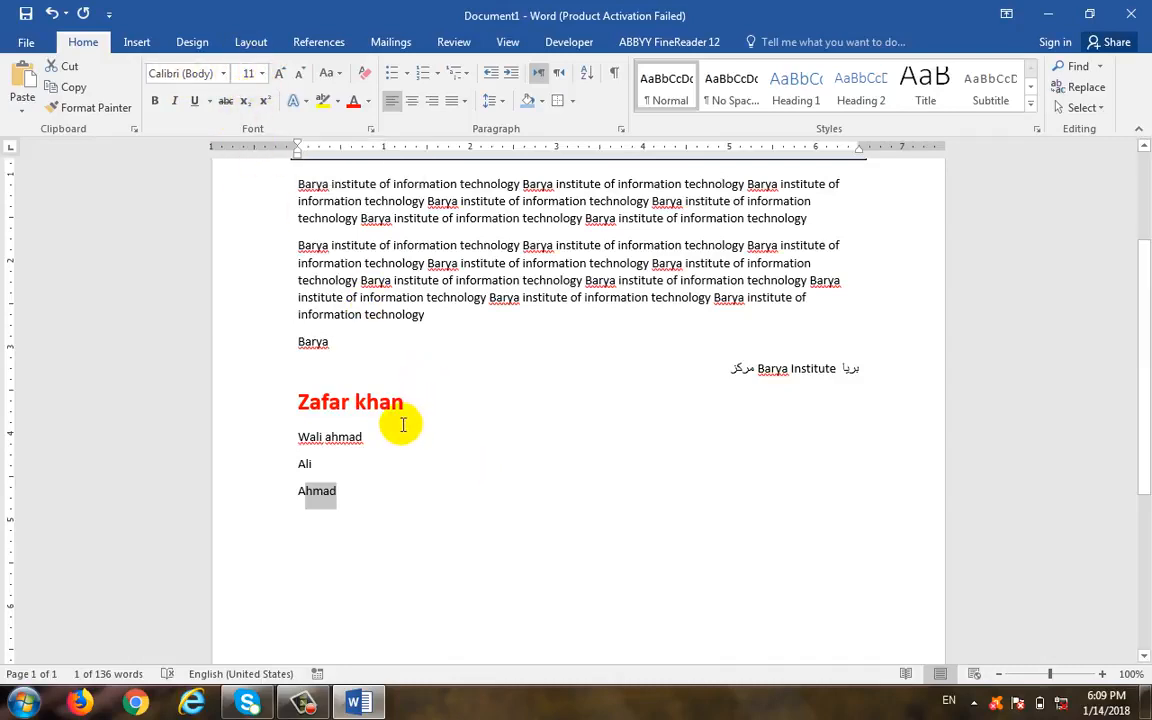
click(400, 395)
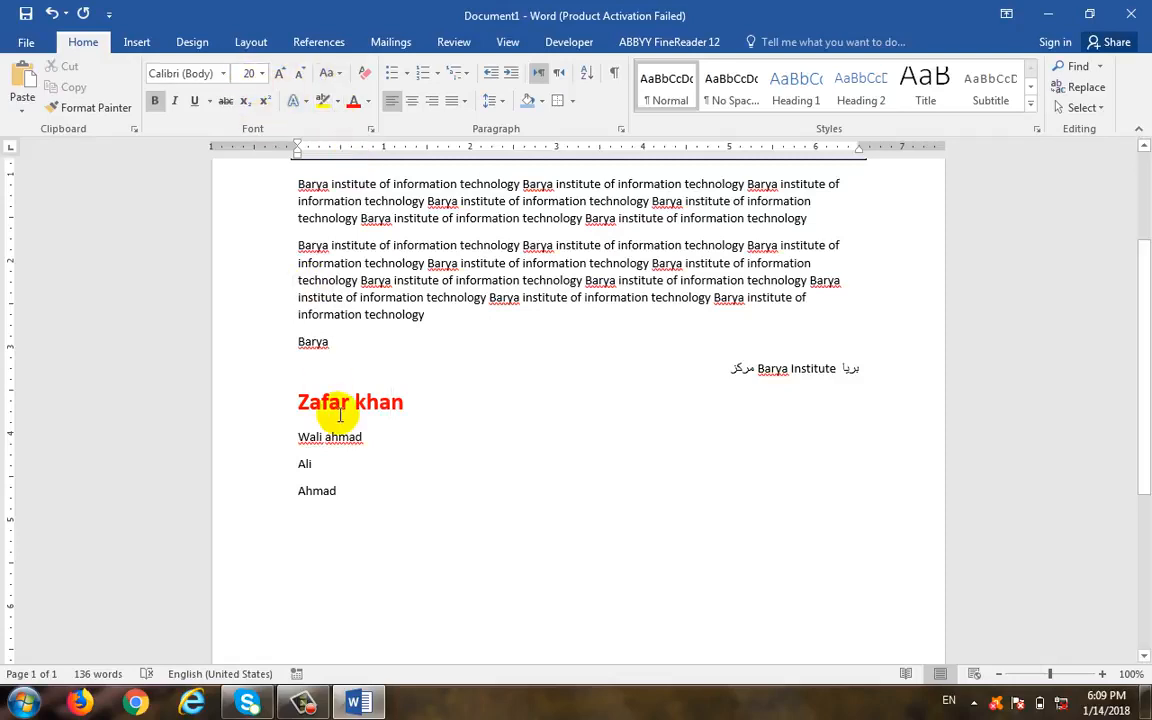
Undo the manual bold, color and size formatting of the first name and apply the Heading 1 style to it.
key(ctrl+z)
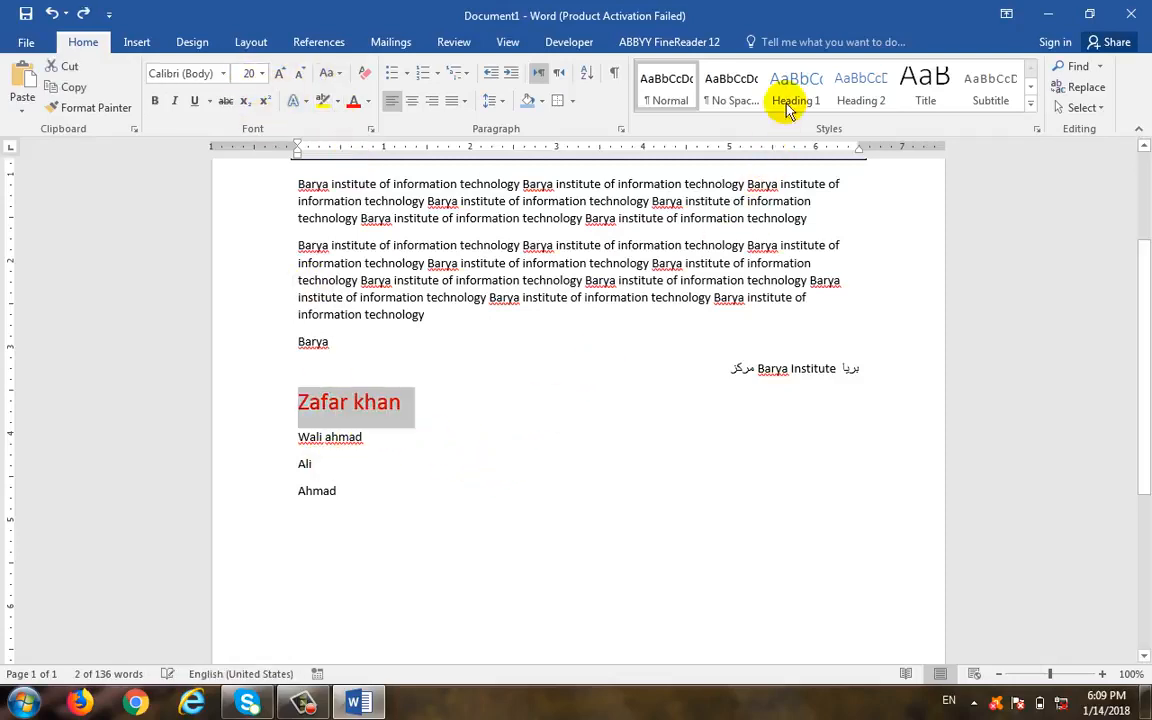
key(ctrl+z)
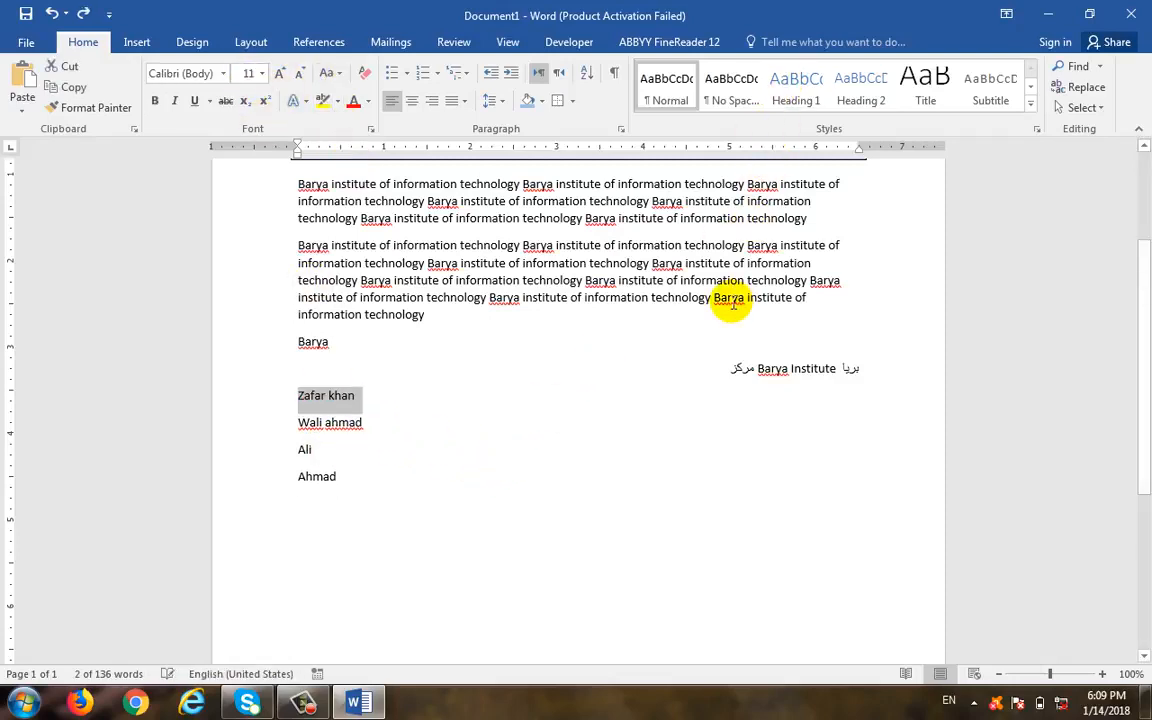
click(797, 92)
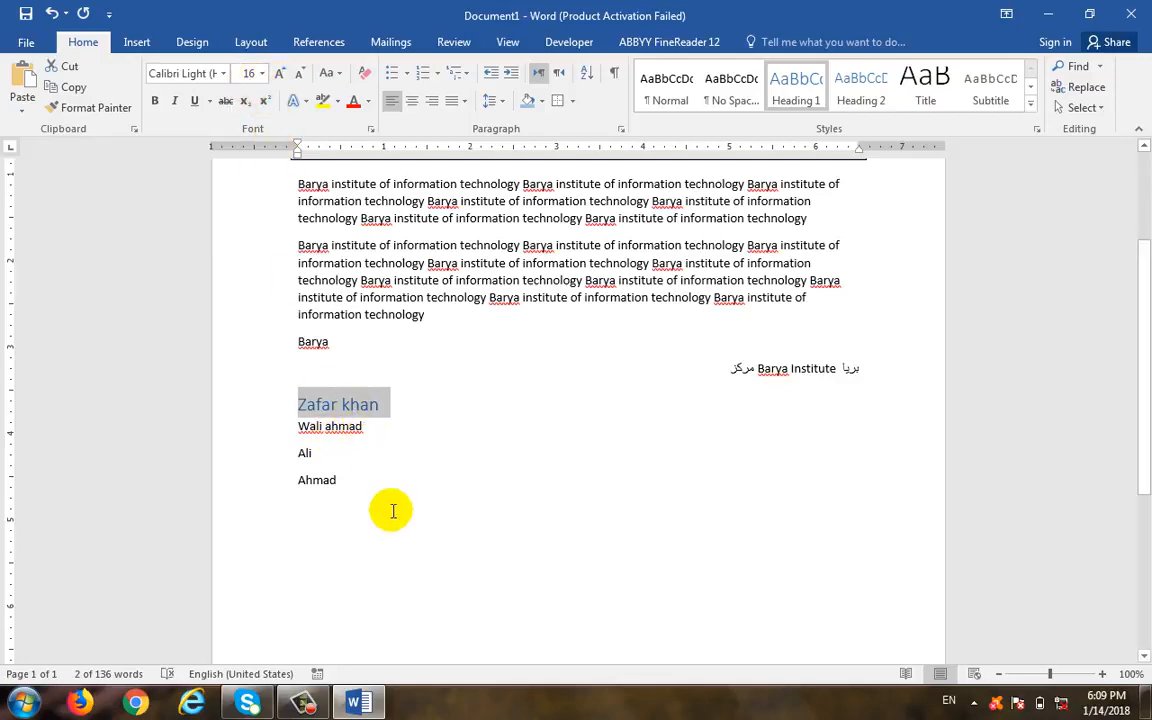
Apply the Heading 1 style to the last name in the list and to the single-word Barya line.
click(323, 484)
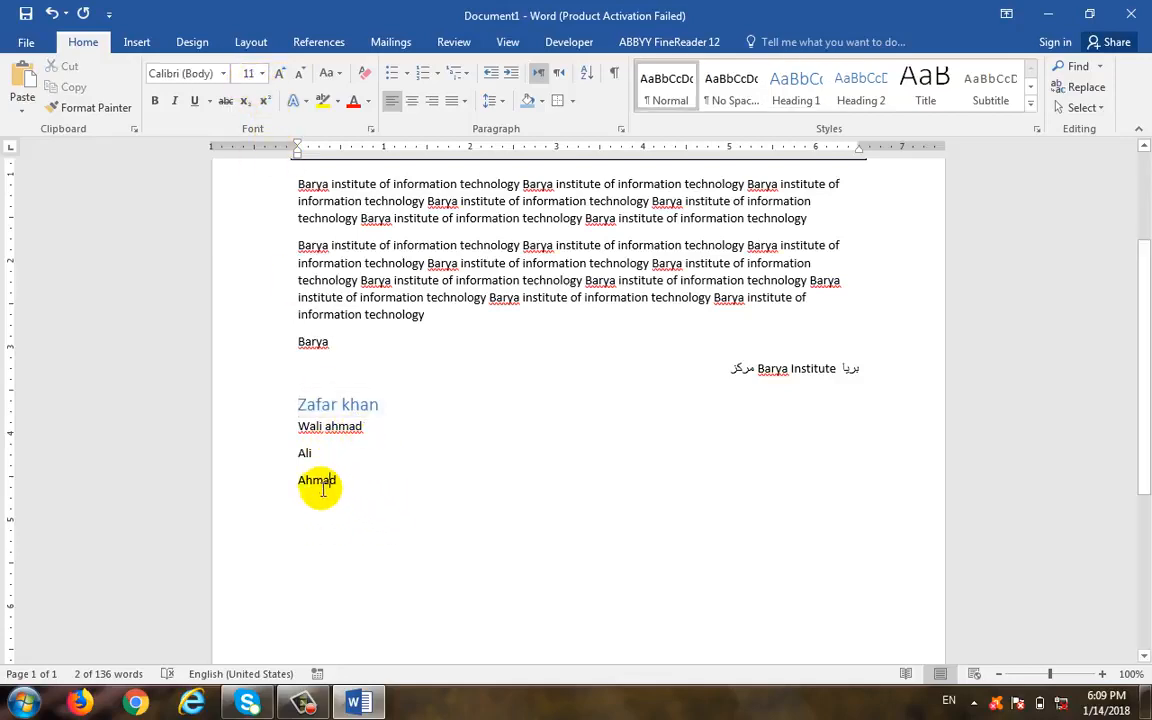
click(797, 104)
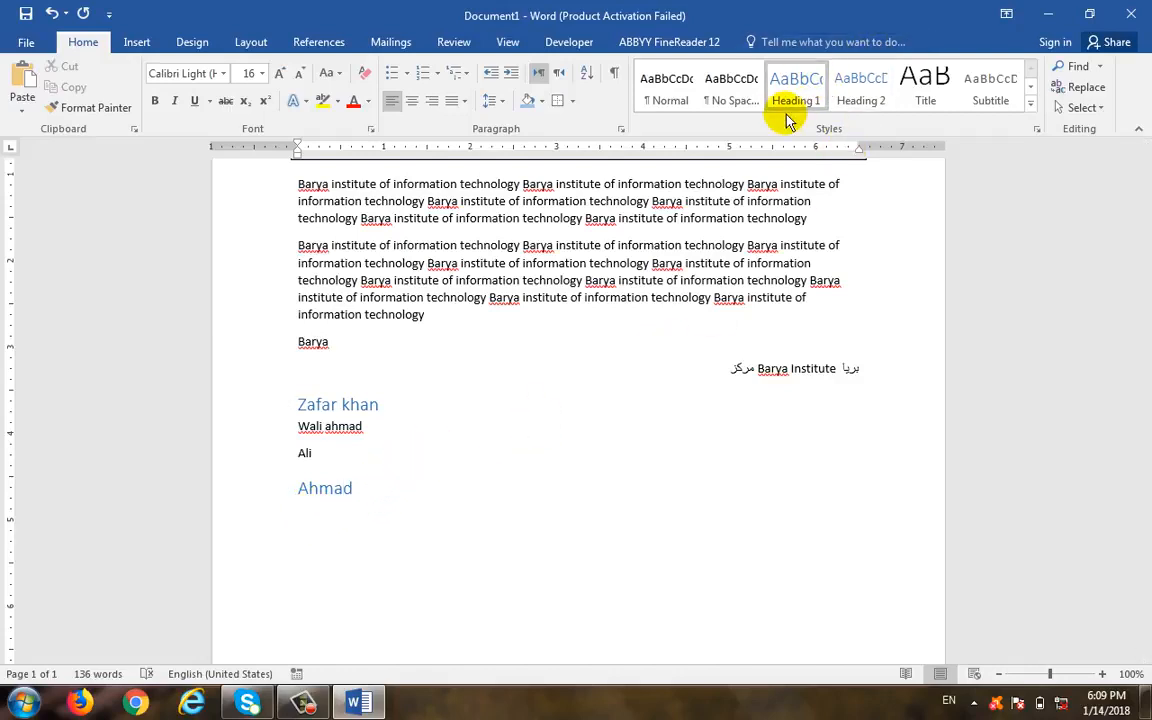
click(500, 447)
click(325, 341)
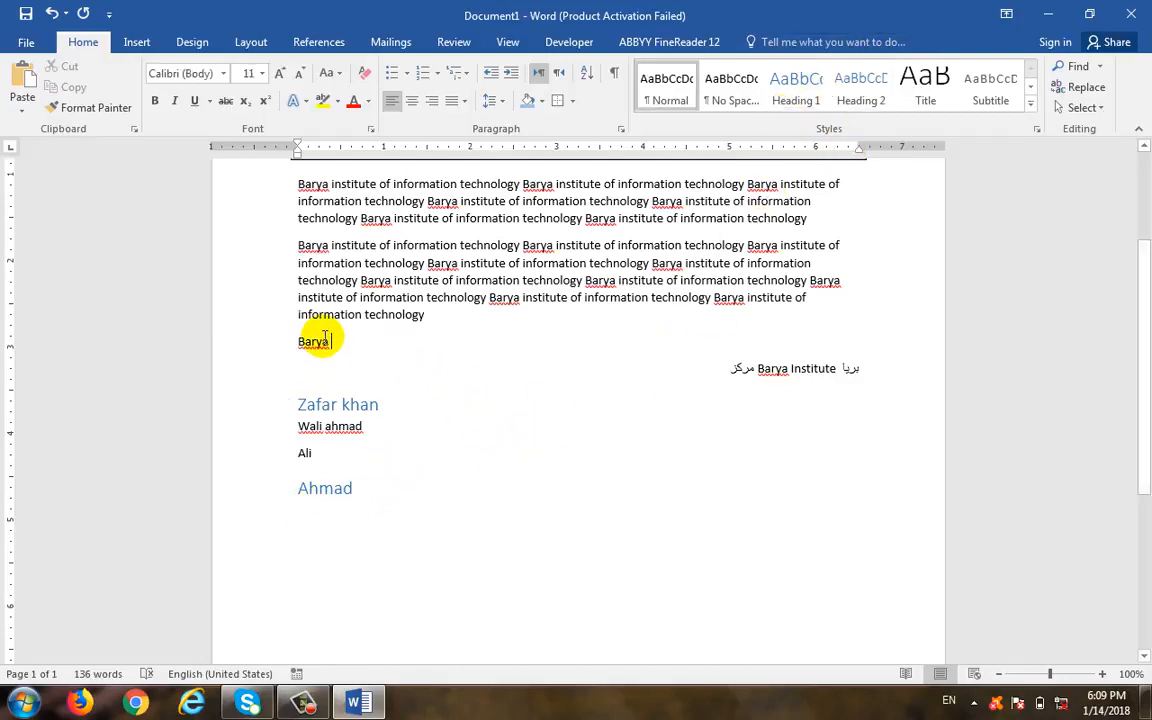
click(790, 90)
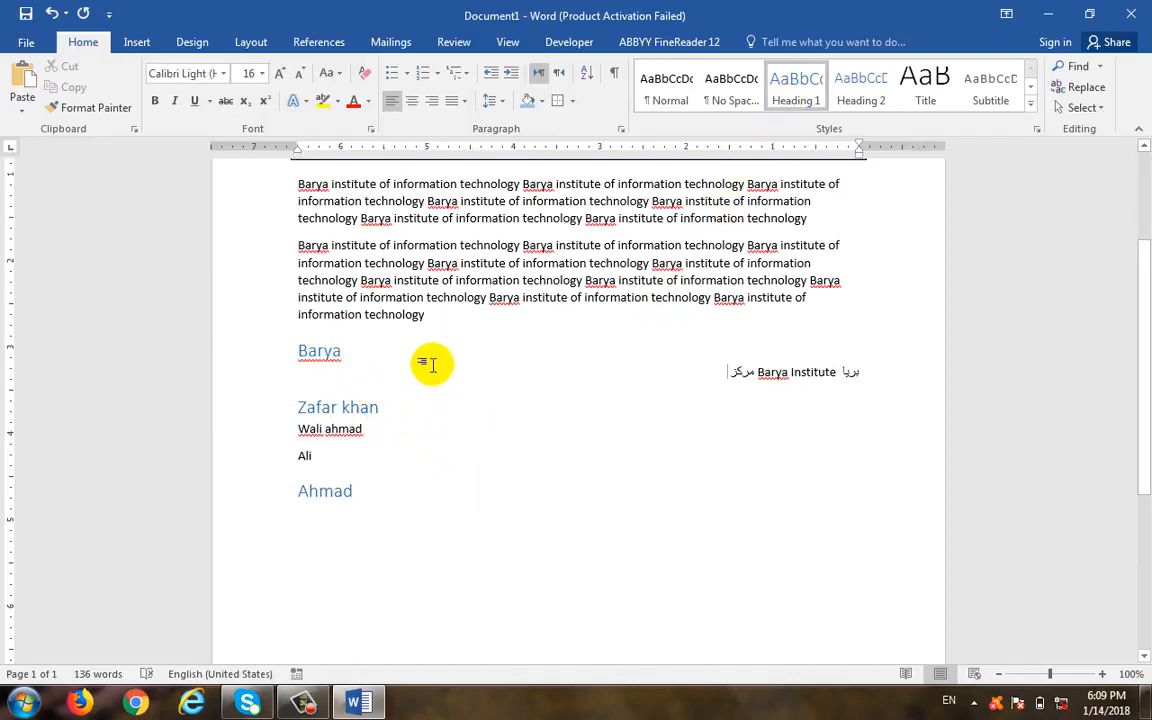
Modify the Heading 1 style so its font color is the orange Accent 2 theme color.
click(450, 372)
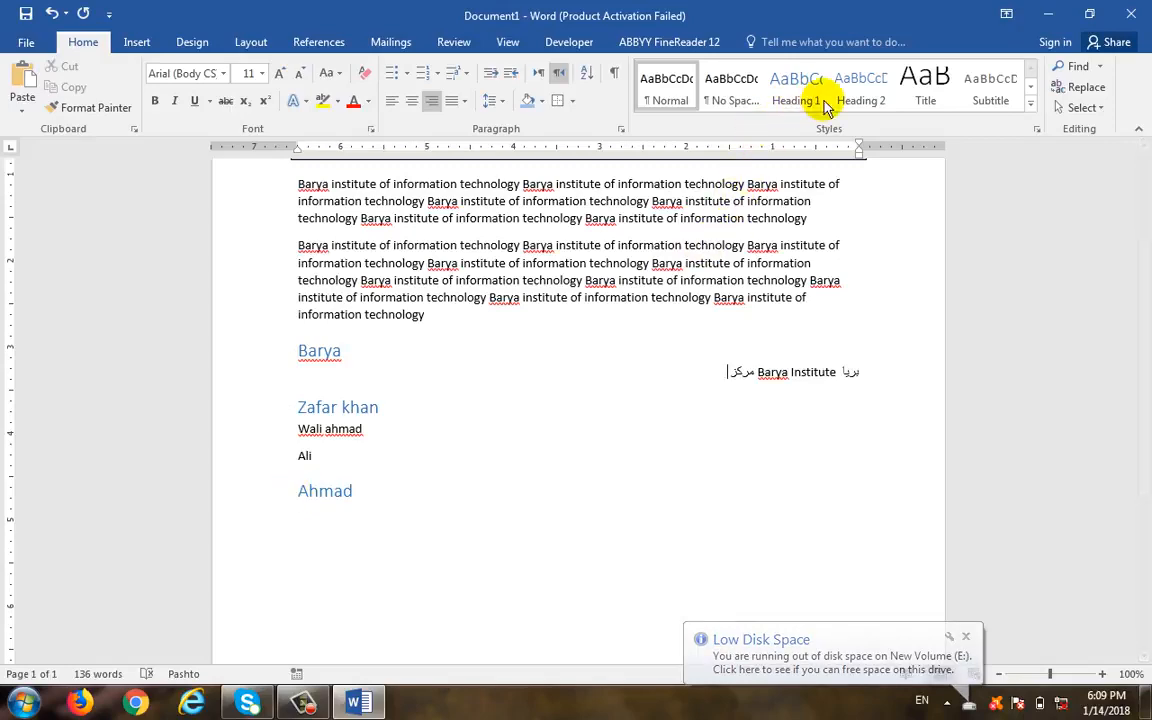
right_click(793, 88)
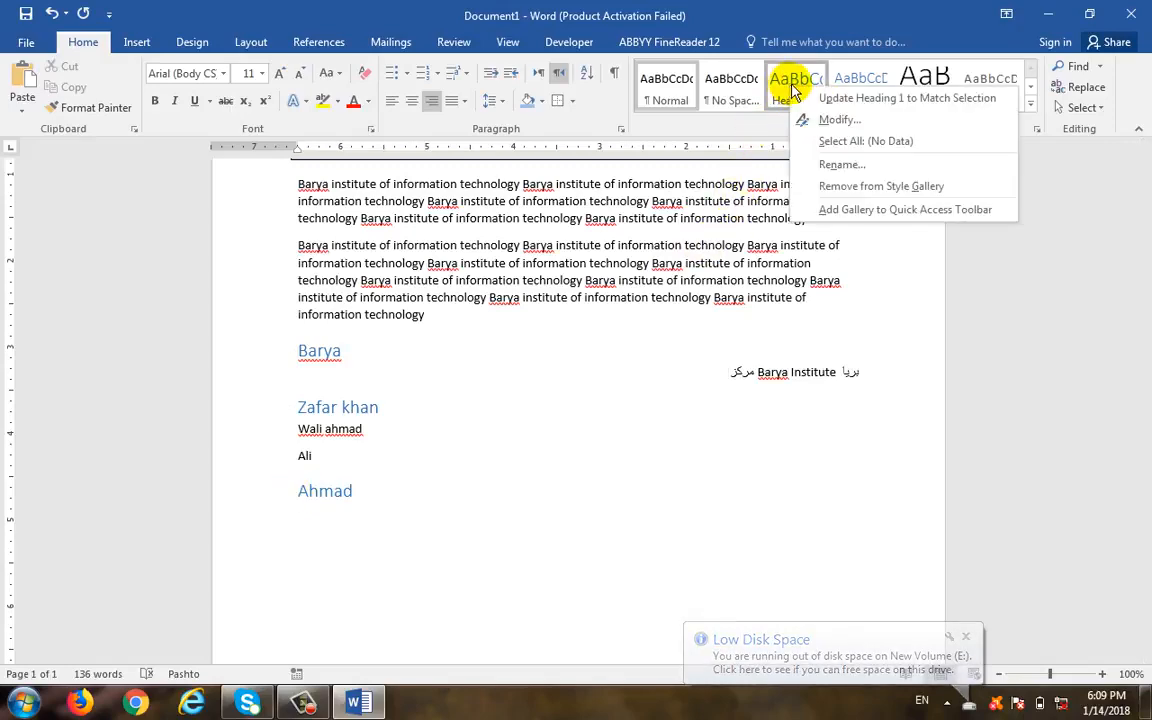
click(840, 121)
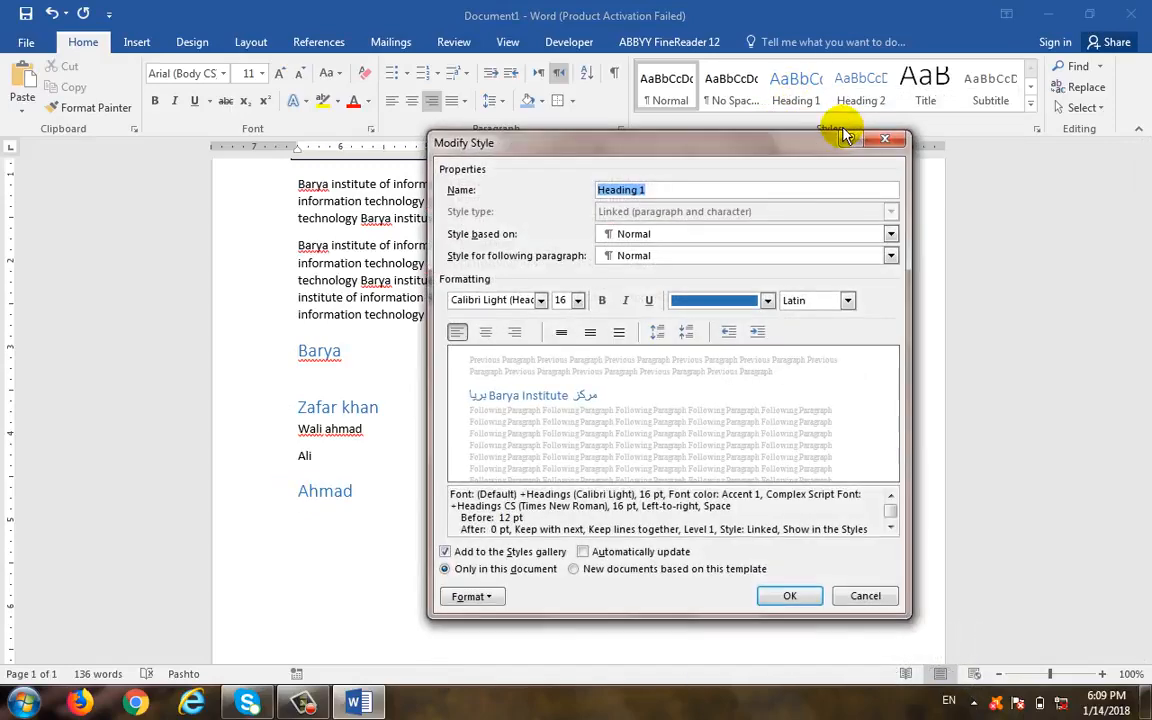
click(745, 301)
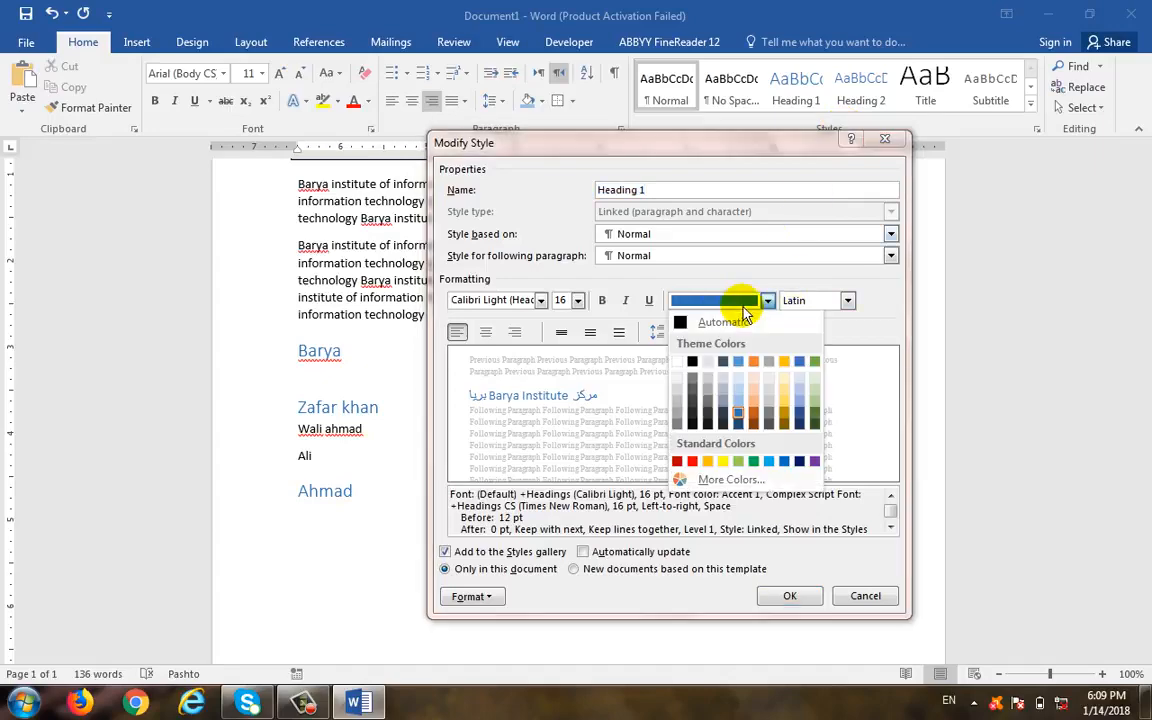
click(754, 363)
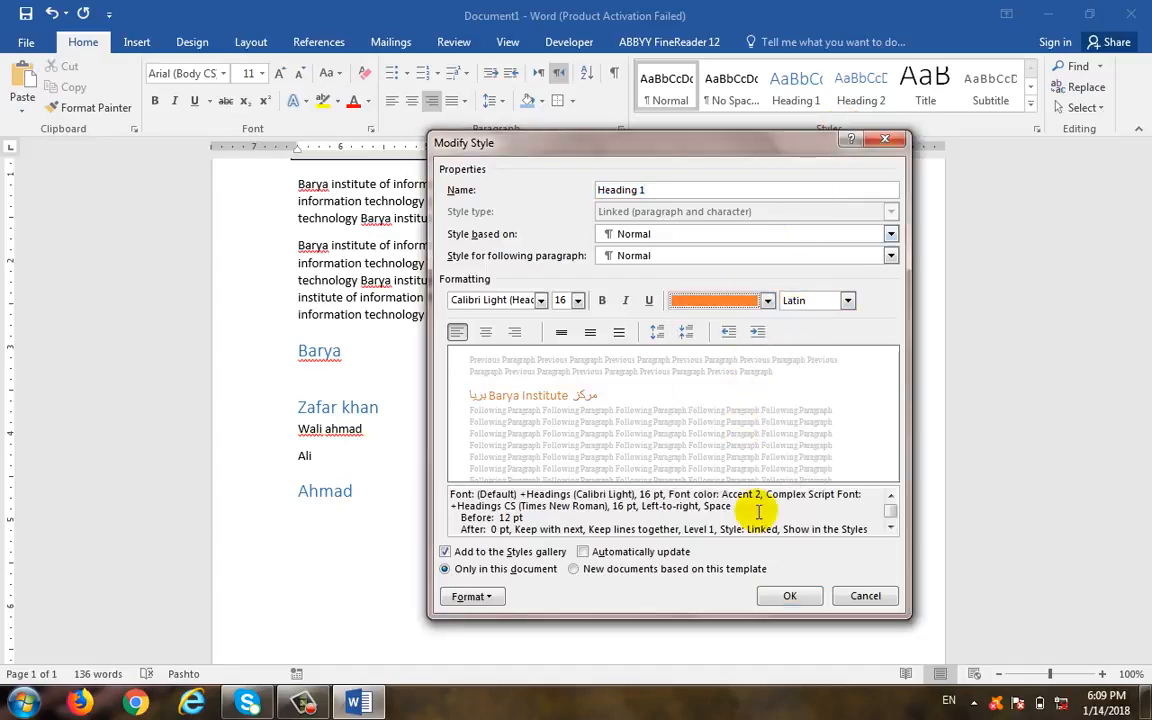
click(790, 596)
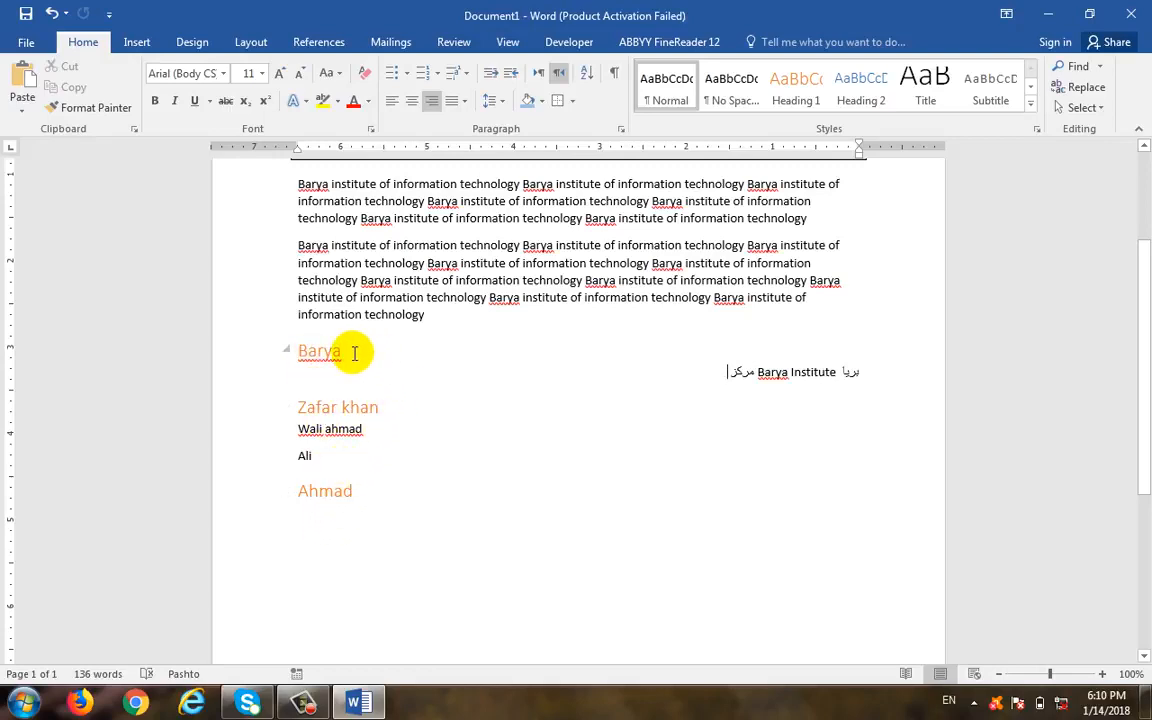
Return the single-word Barya line and the first and last names in the list to the Normal style.
click(322, 352)
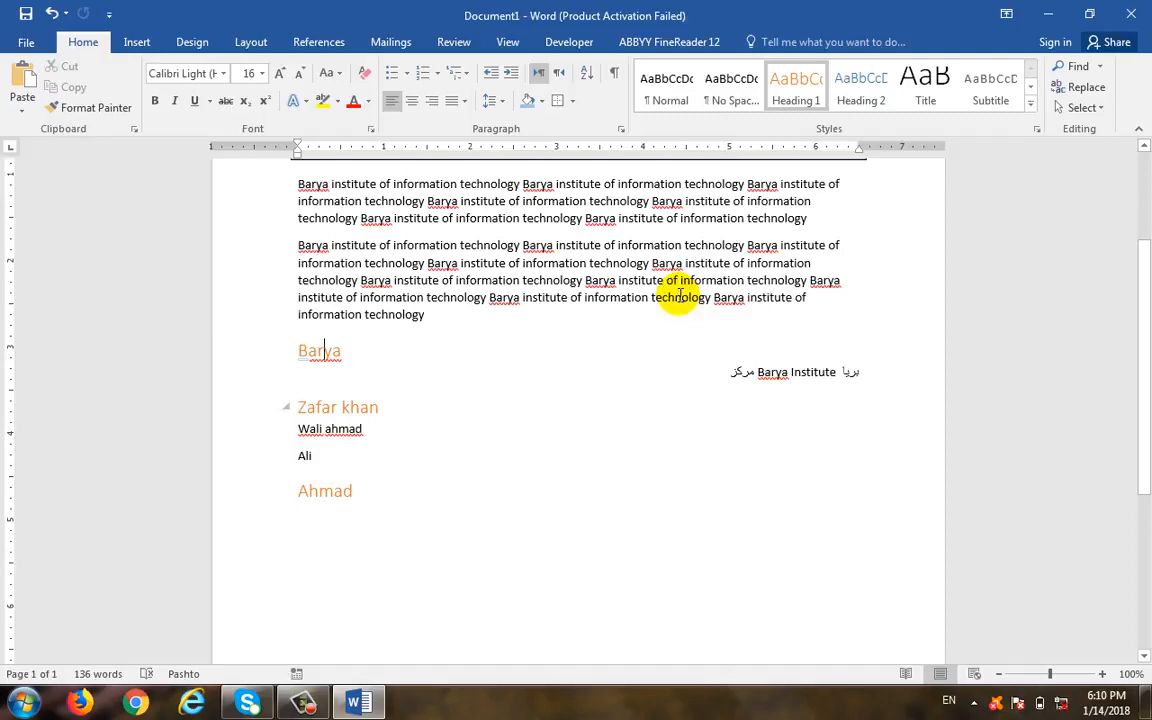
click(666, 85)
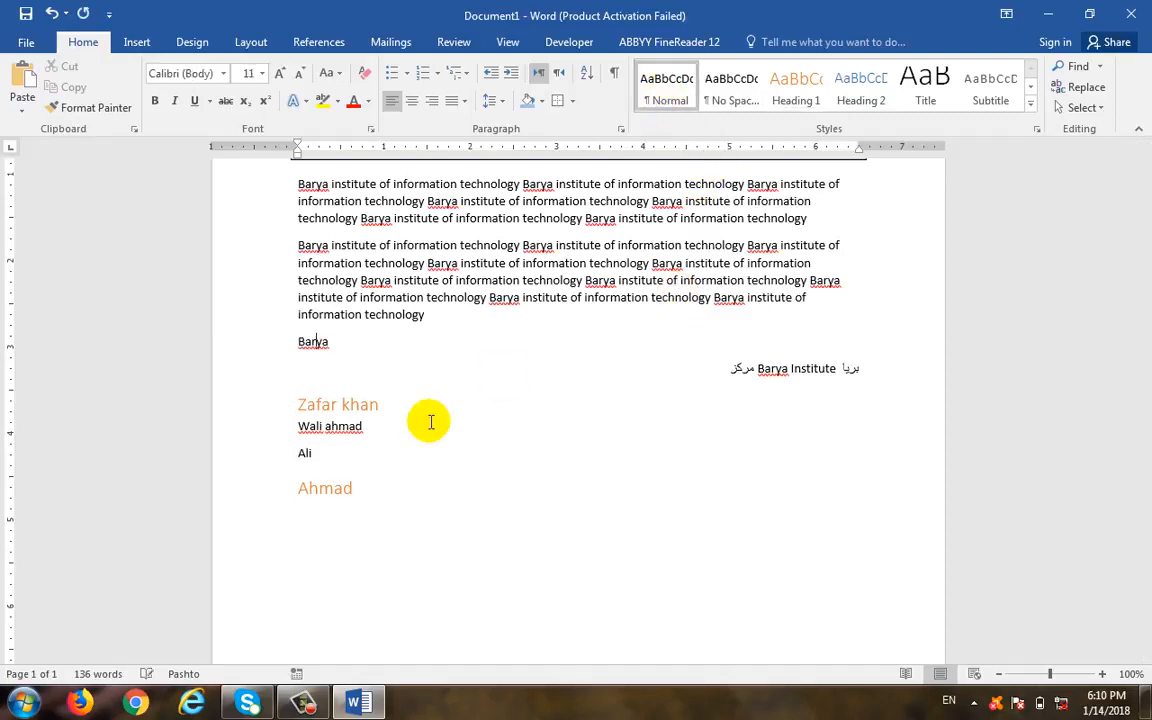
click(345, 399)
click(665, 84)
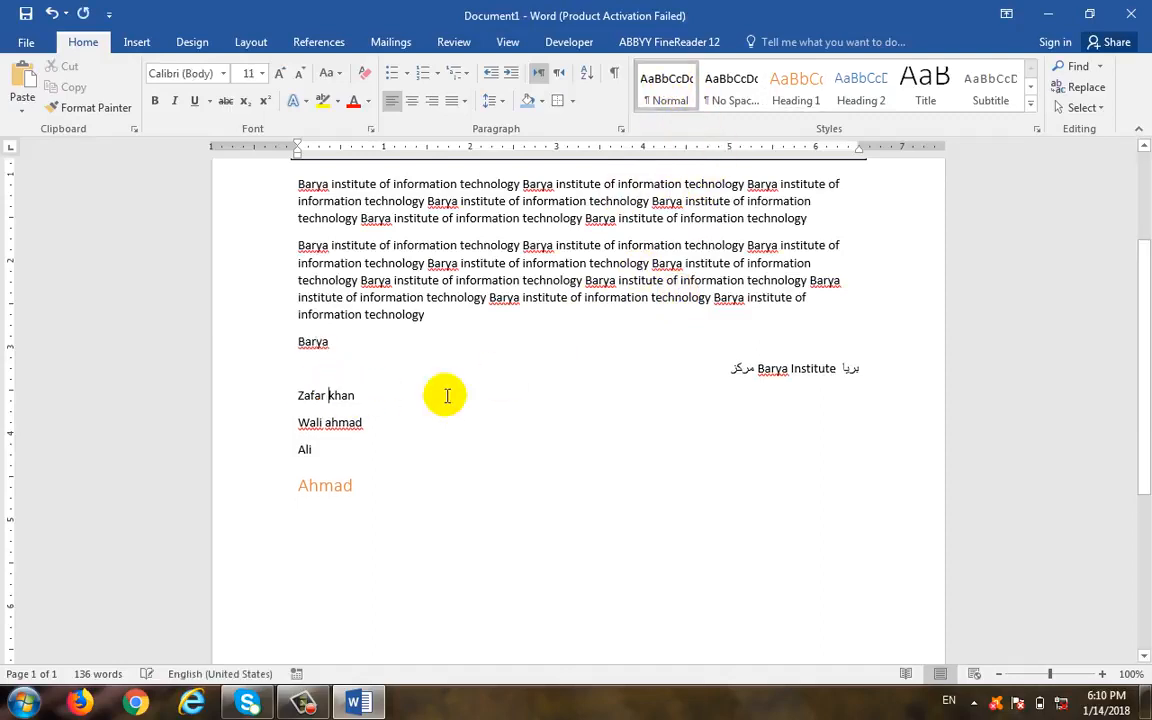
click(340, 484)
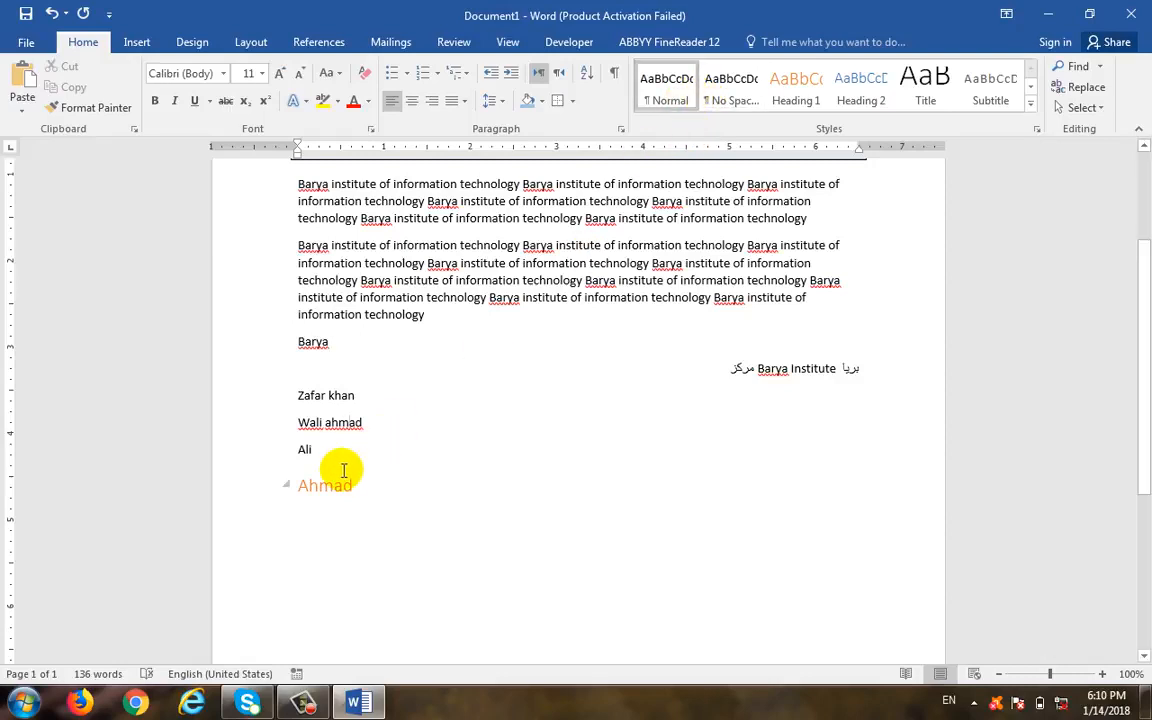
click(650, 90)
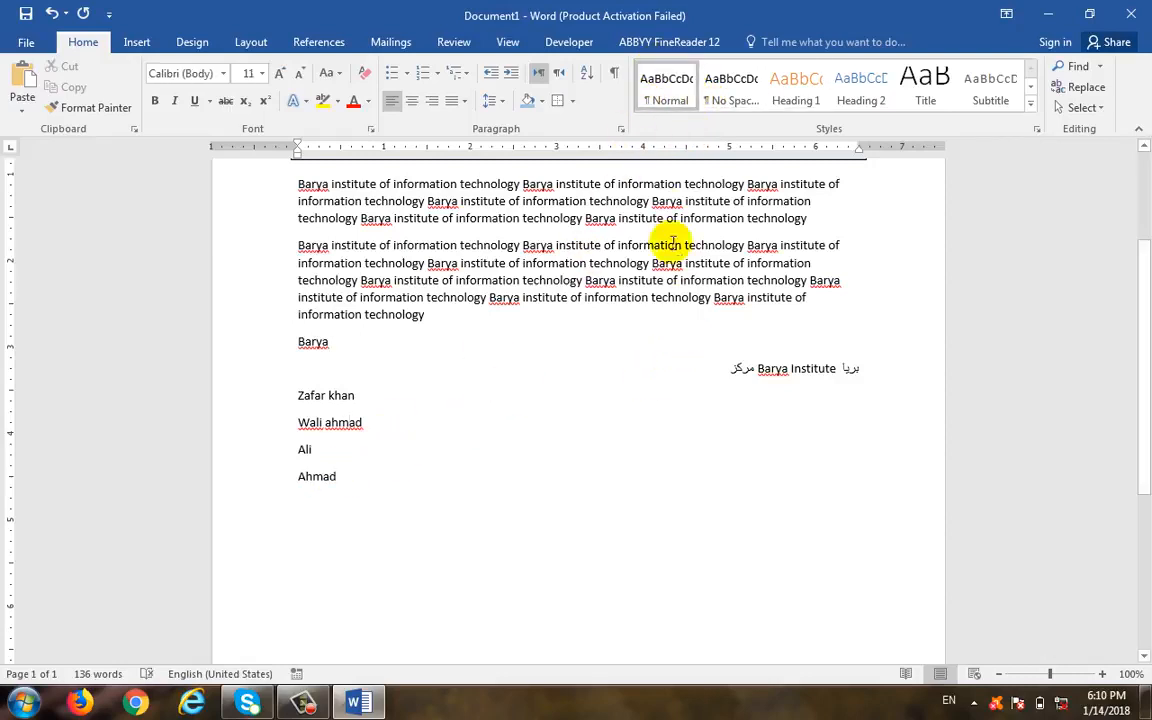
click(303, 700)
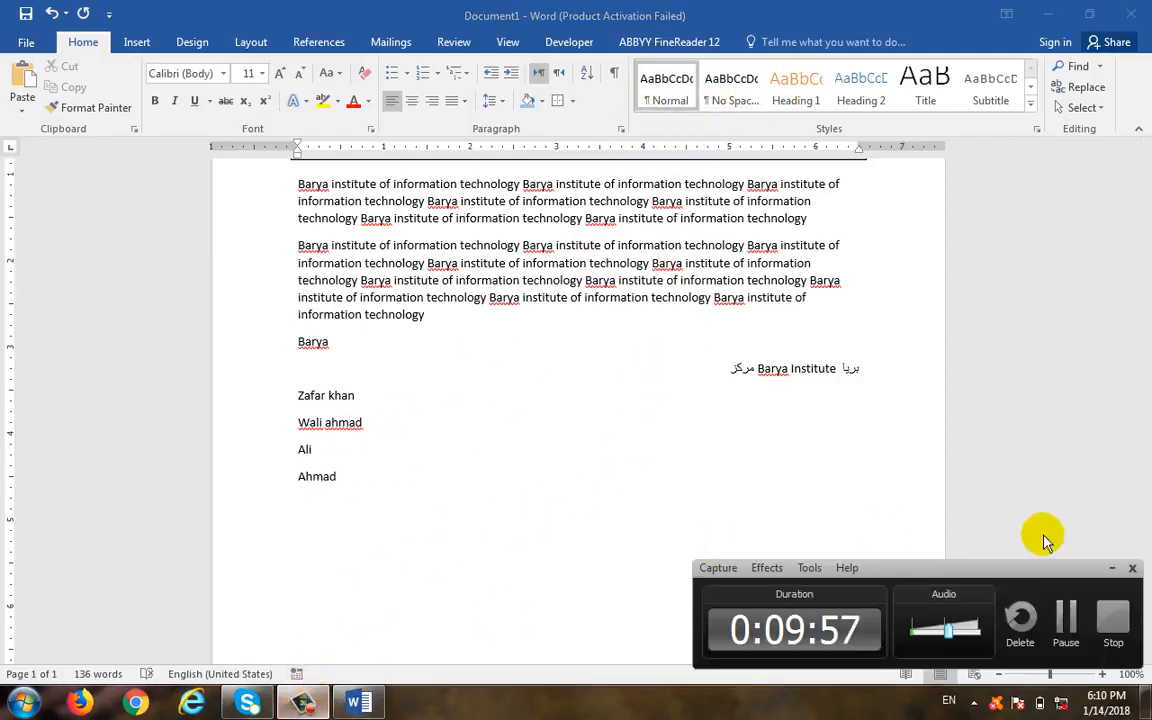